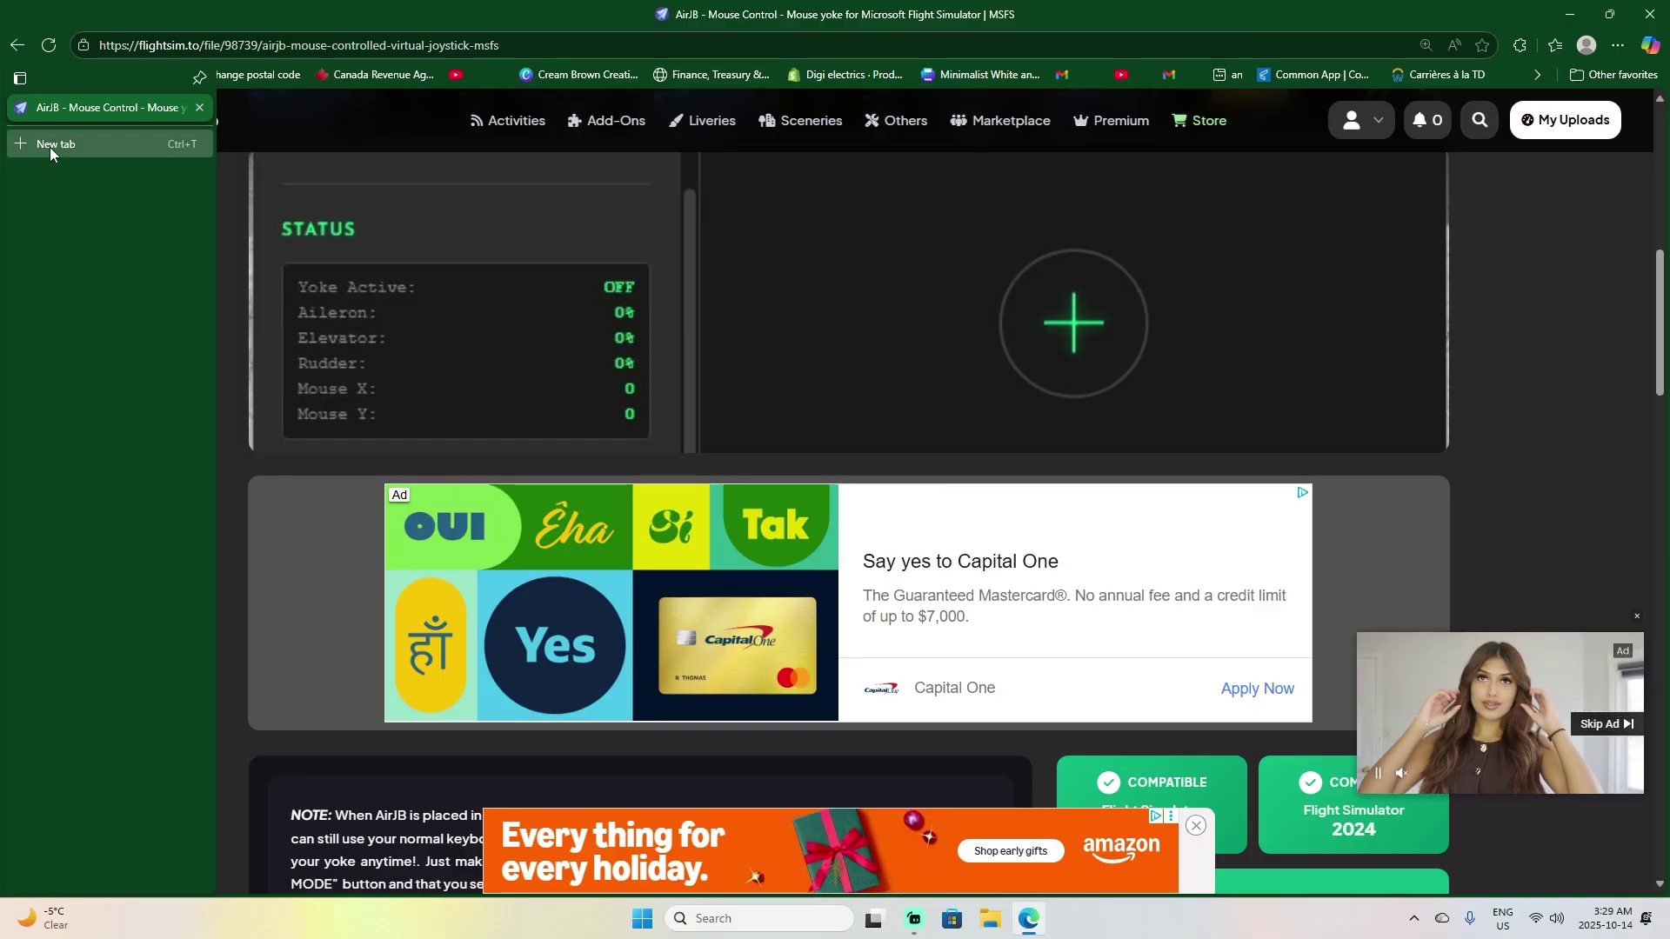
Review the AirJB mouse yoke page on Flightsim.to, scrolling through its description and compatibility details.
{"action": "left_click", "coordinate": [50, 148]}
{"action": "left_click", "coordinate": [75, 113]}
{"action": "scroll", "coordinate": [672, 517], "scroll_direction": "up", "scroll_amount": 10}
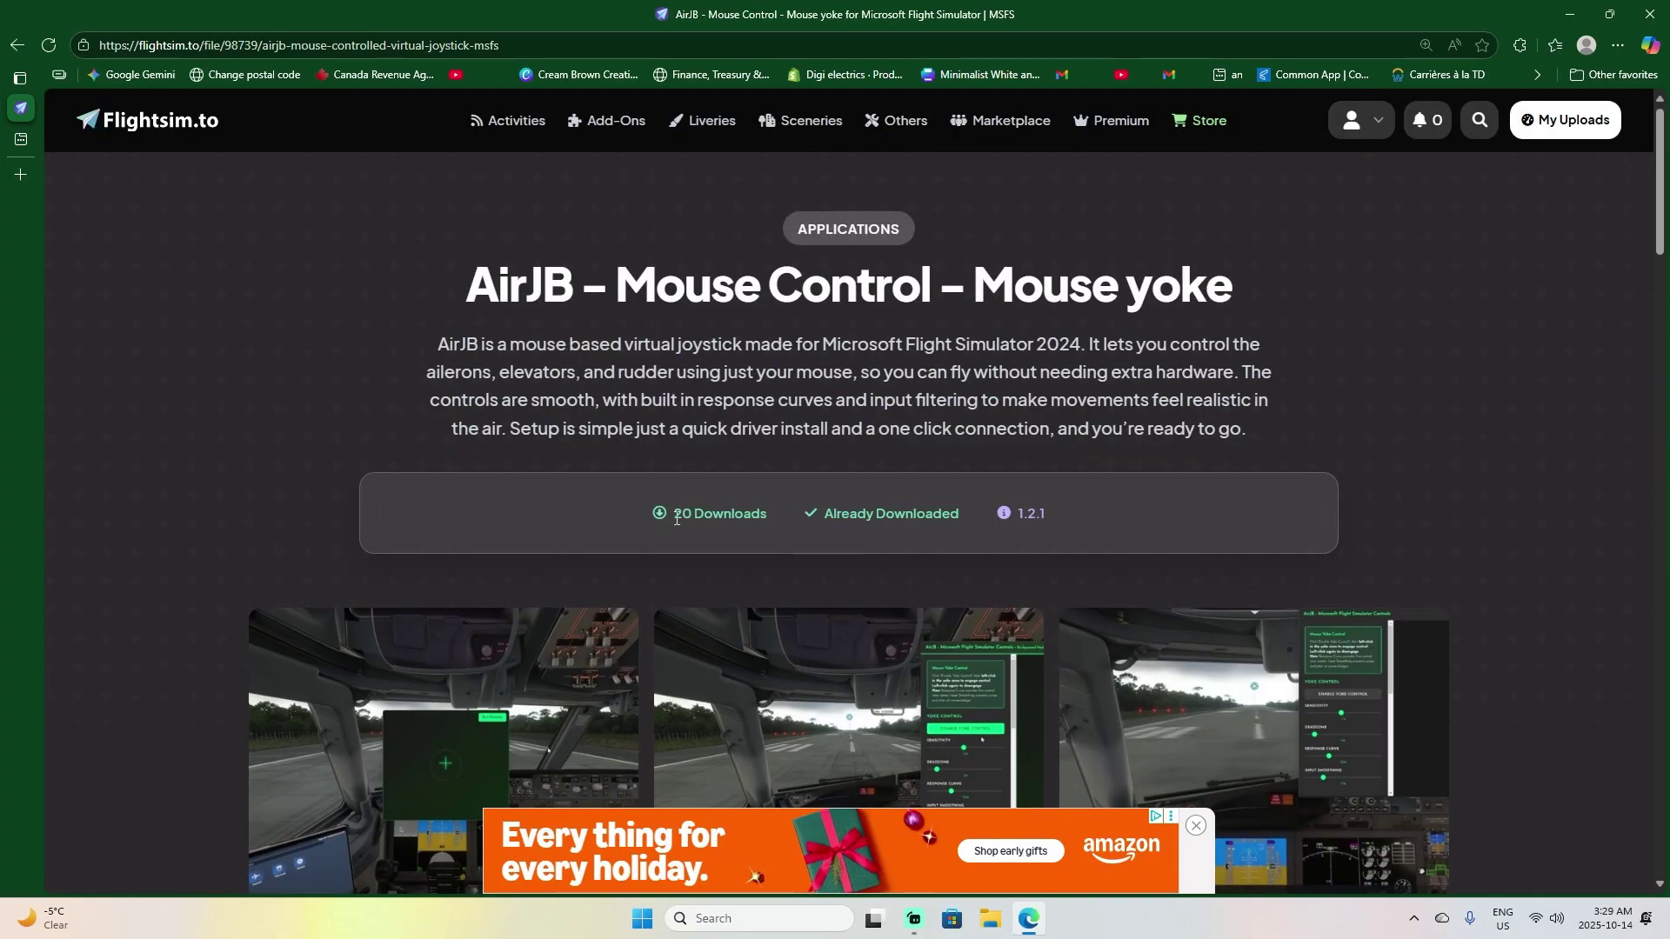
{"action": "scroll", "coordinate": [881, 383], "scroll_direction": "down", "scroll_amount": 10}
{"action": "scroll", "coordinate": [878, 383], "scroll_direction": "down", "scroll_amount": 4}
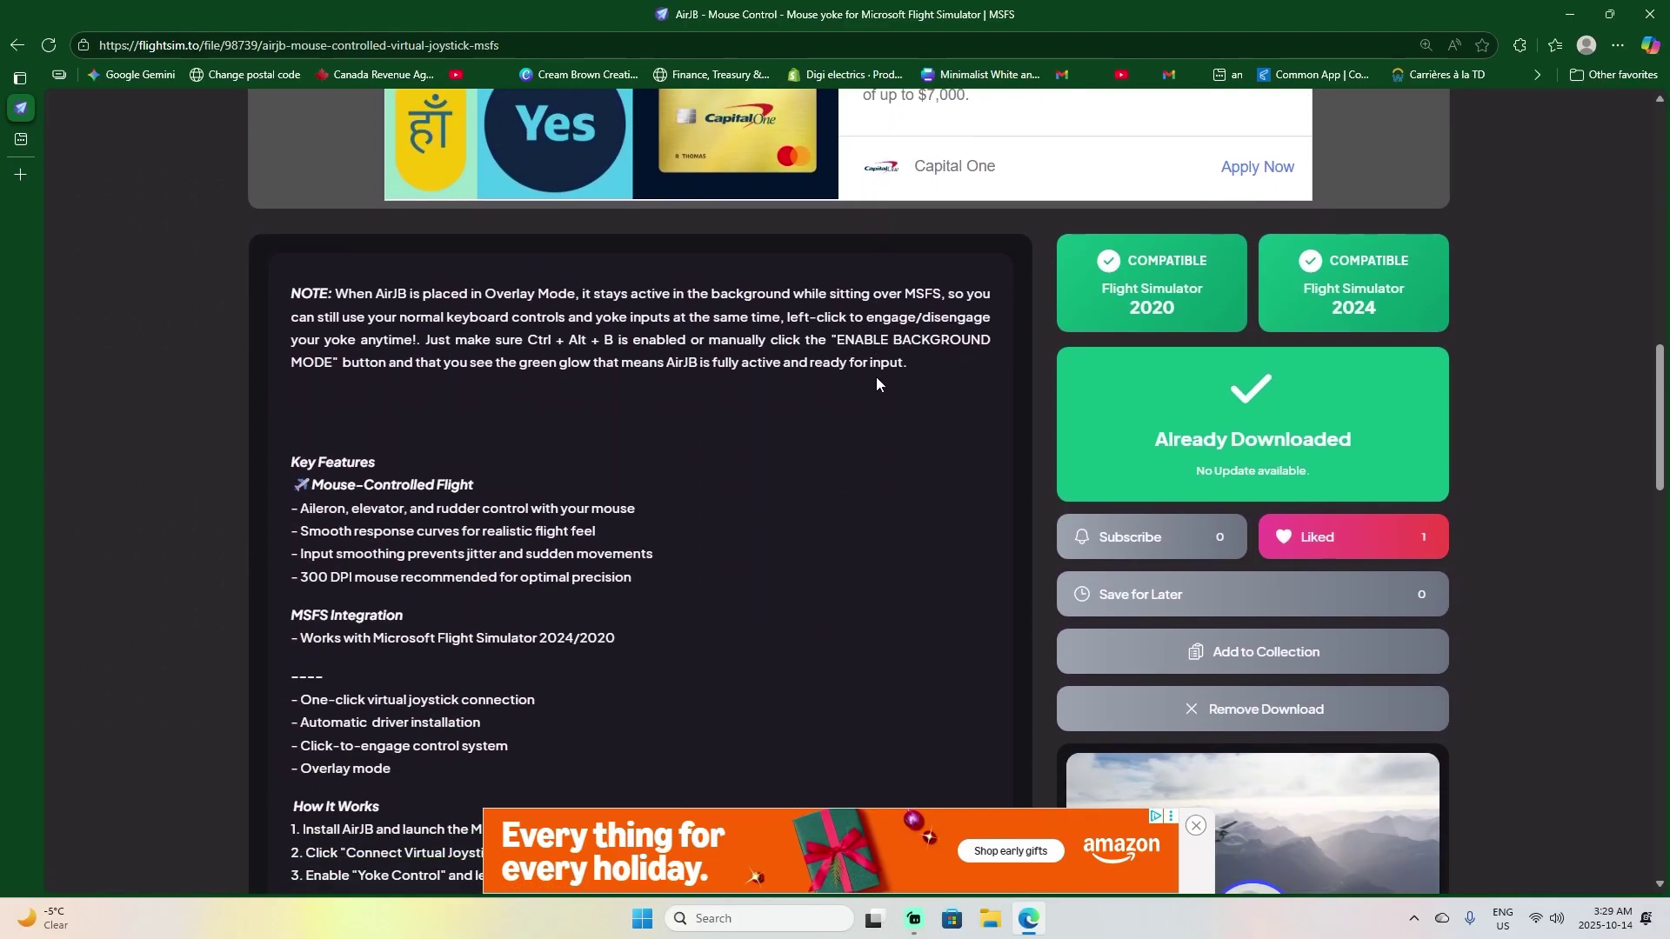
{"action": "scroll", "coordinate": [844, 315], "scroll_direction": "up", "scroll_amount": 8}
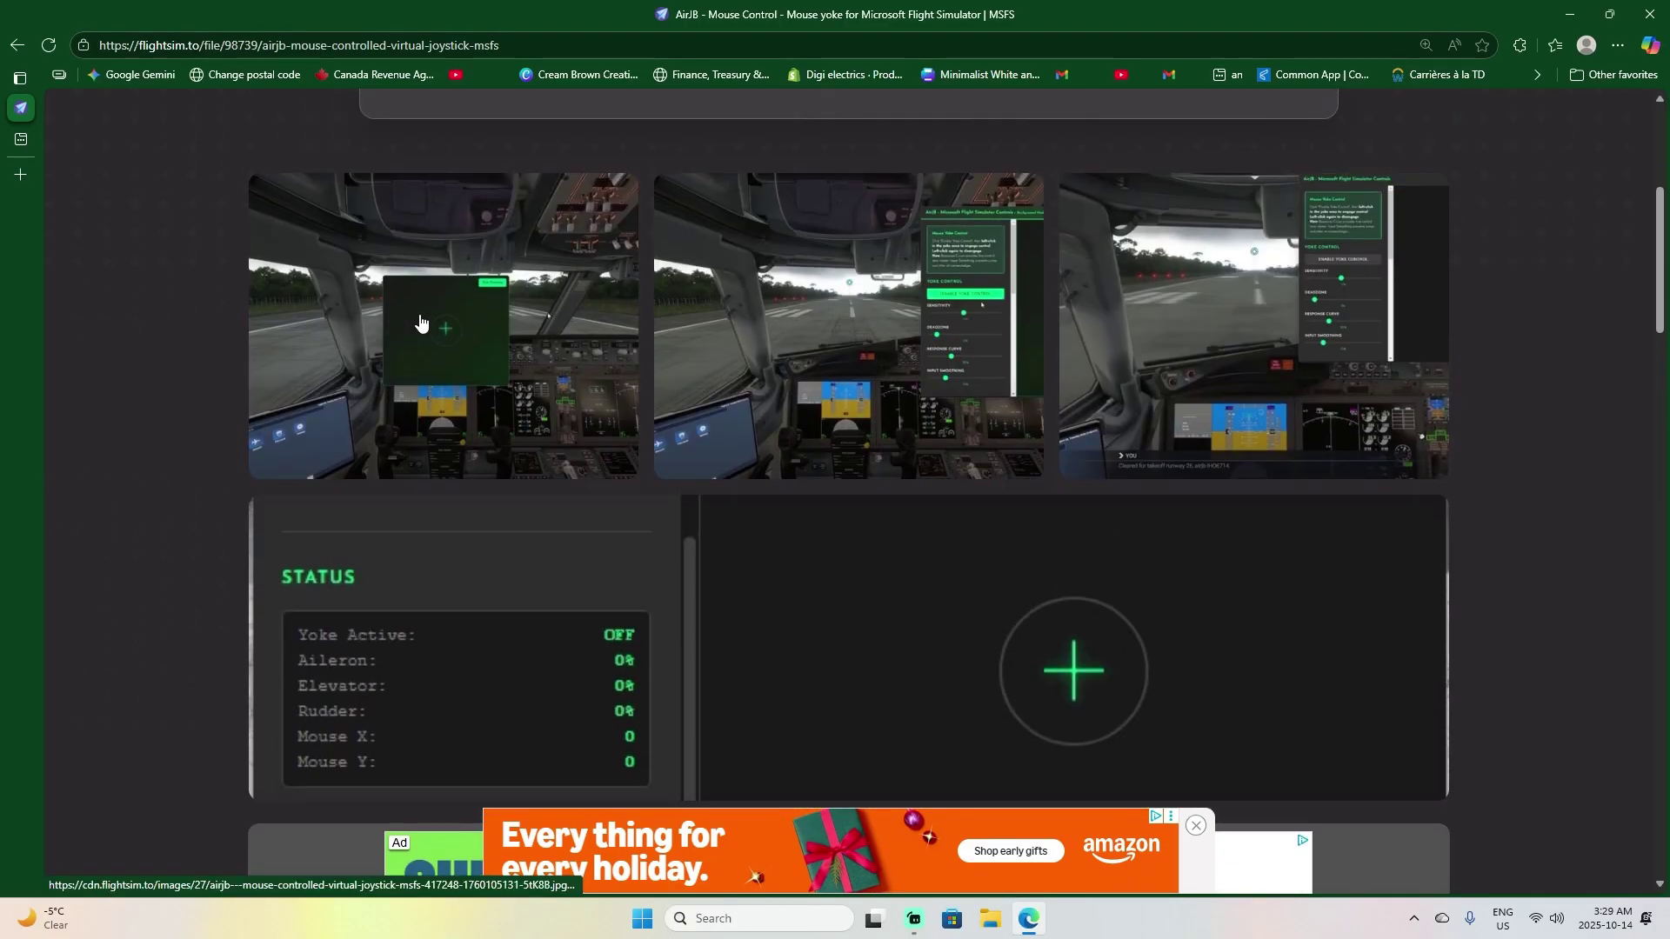
{"action": "scroll", "coordinate": [709, 381], "scroll_direction": "down", "scroll_amount": 7}
{"action": "scroll", "coordinate": [988, 493], "scroll_direction": "down", "scroll_amount": 2}
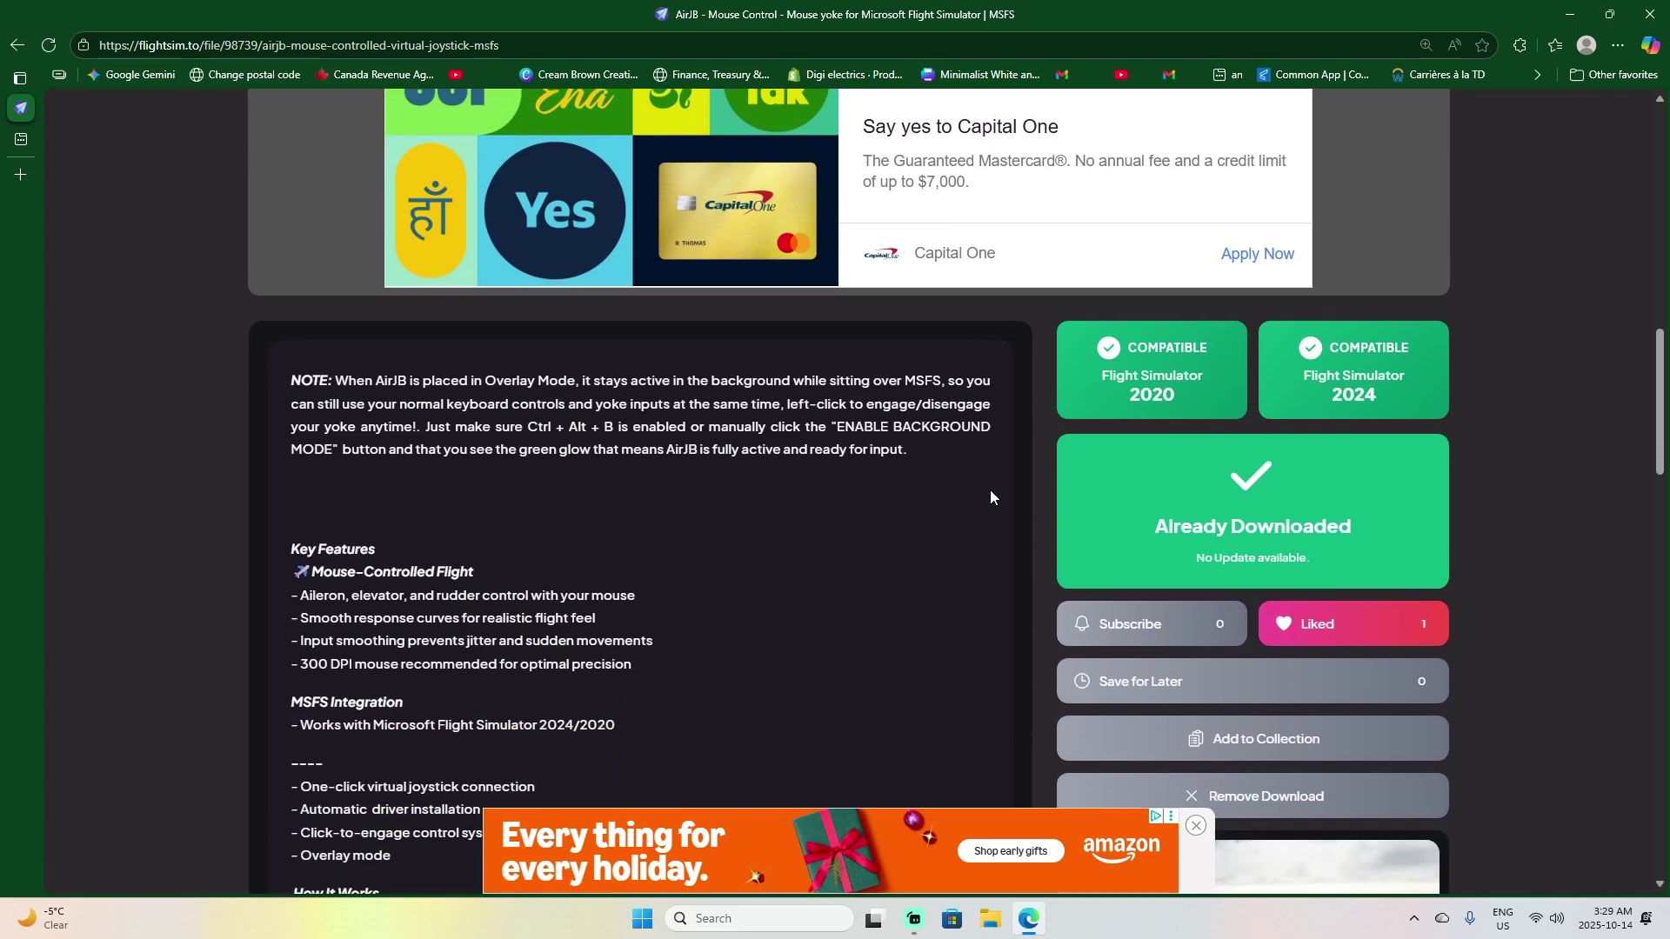
{"action": "scroll", "coordinate": [949, 475], "scroll_direction": "down", "scroll_amount": 2}
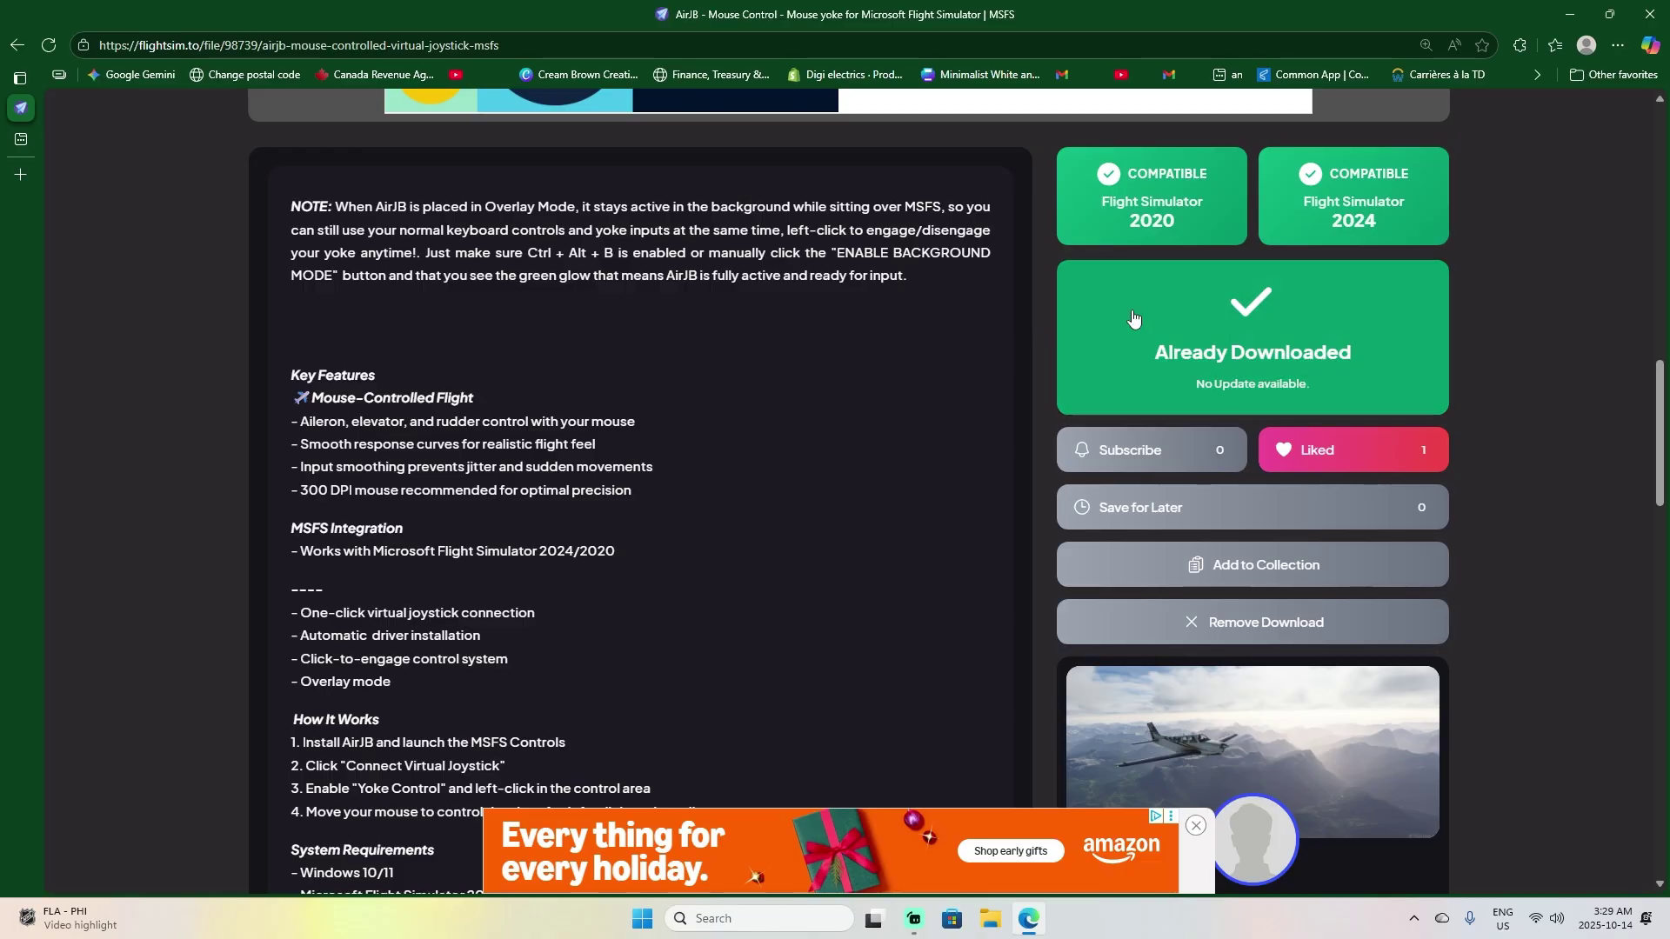
Download AirJB Setup 1.2.1_QX8_1.zip, cancel the duplicate, and open it in WinRAR past the licence reminder.
{"action": "left_click", "coordinate": [1266, 311]}
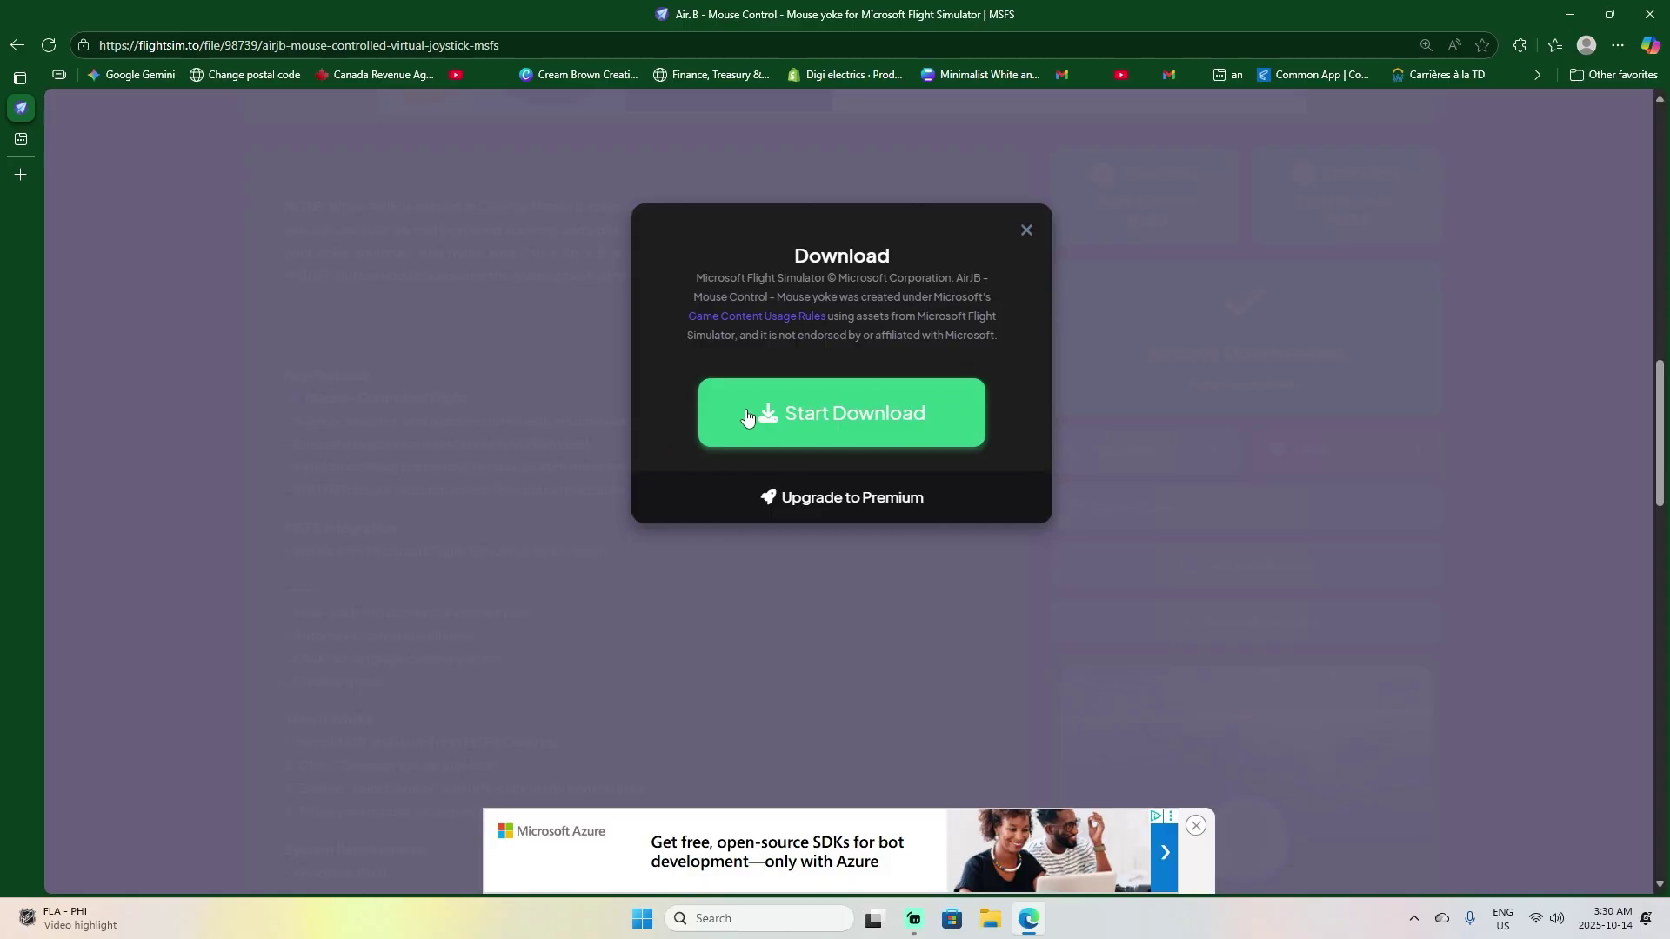
{"action": "left_click", "coordinate": [850, 416]}
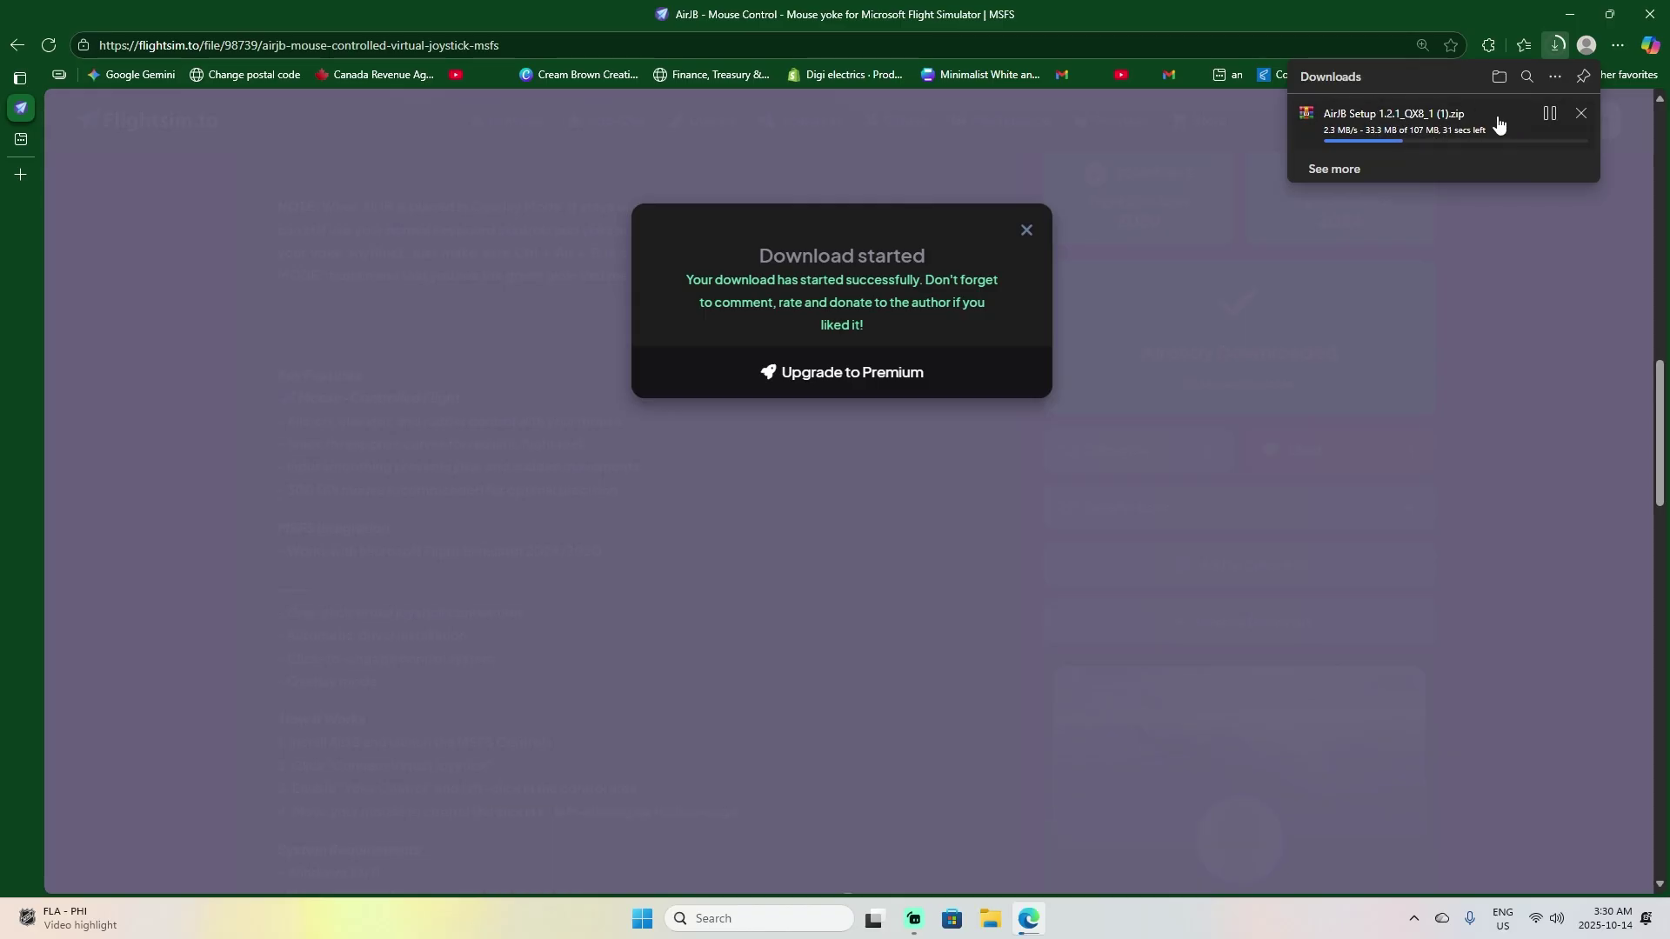
{"action": "left_click", "coordinate": [1320, 112]}
{"action": "left_click", "coordinate": [1579, 114]}
{"action": "left_click", "coordinate": [1038, 540]}
Move WinRAR into view and run AirJB Setup 1.2.1.exe from the archive.
{"action": "left_click", "coordinate": [1569, 14]}
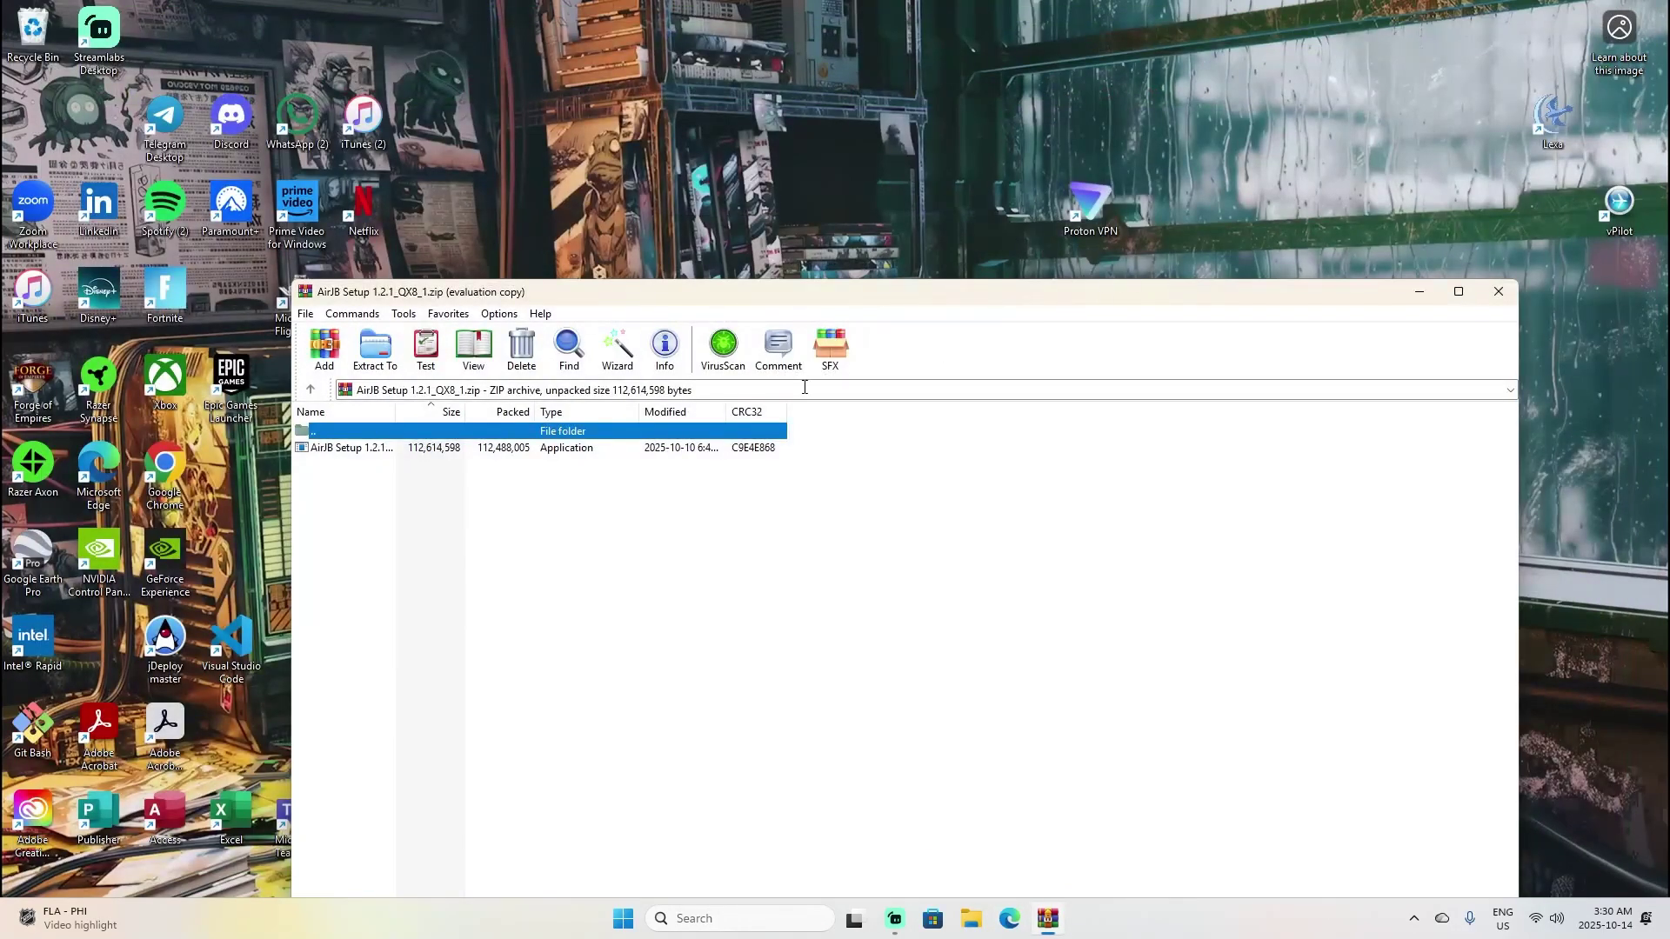
{"action": "left_click_drag", "start_coordinate": [435, 291], "coordinate": [602, 142]}
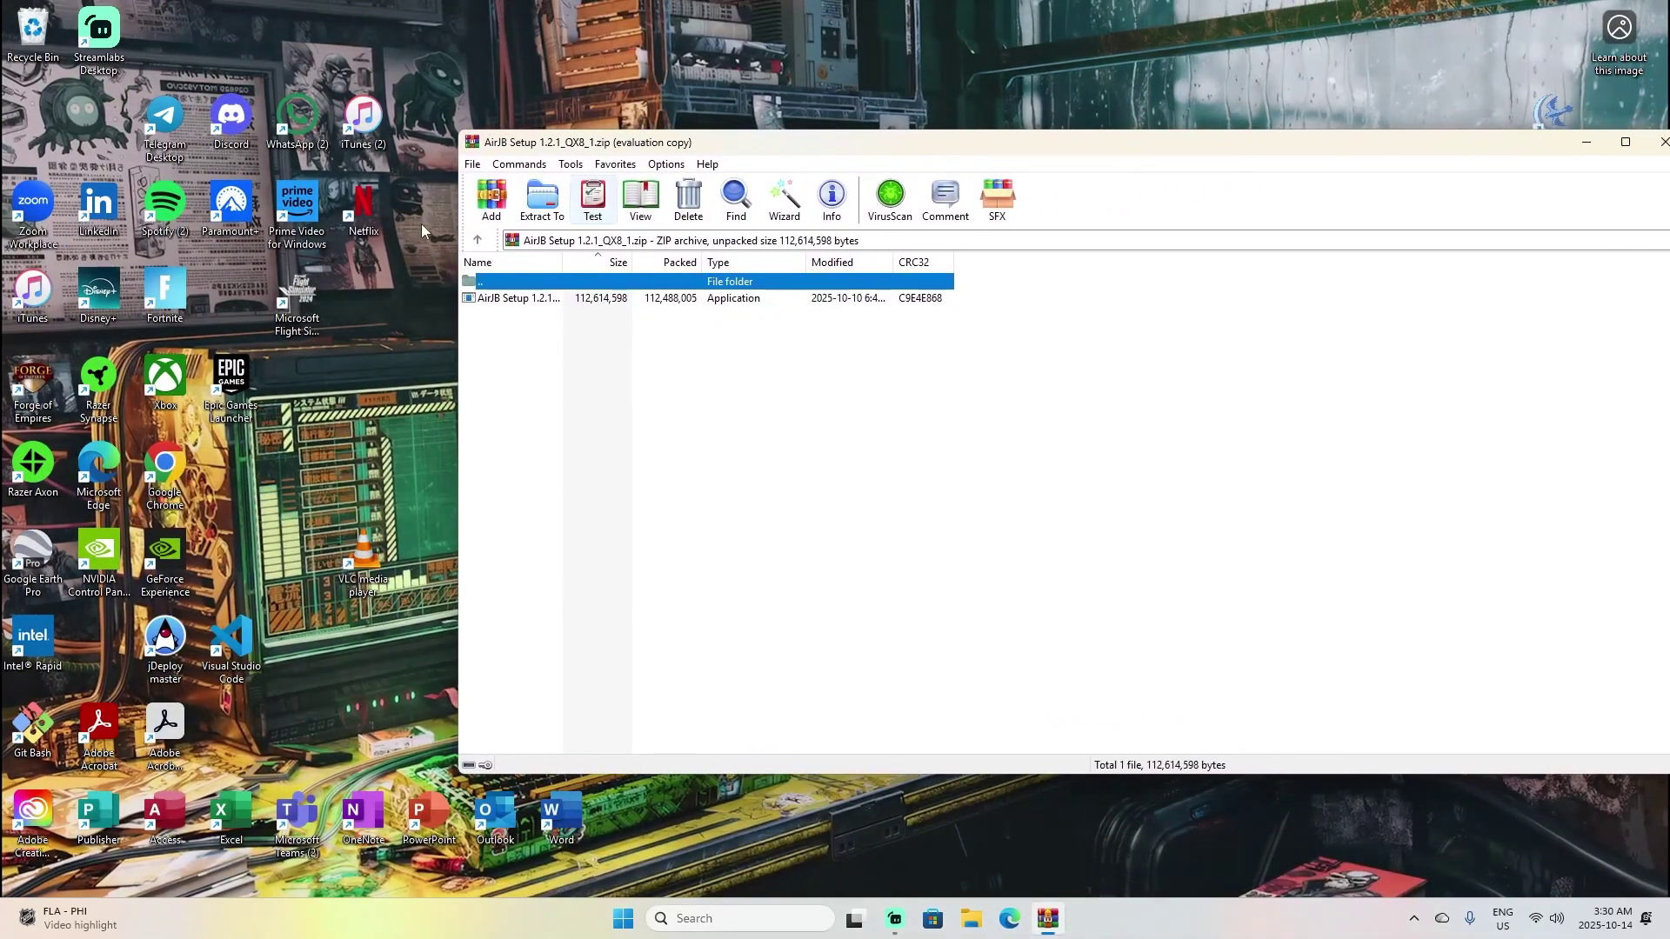
{"action": "double_click", "coordinate": [504, 299]}
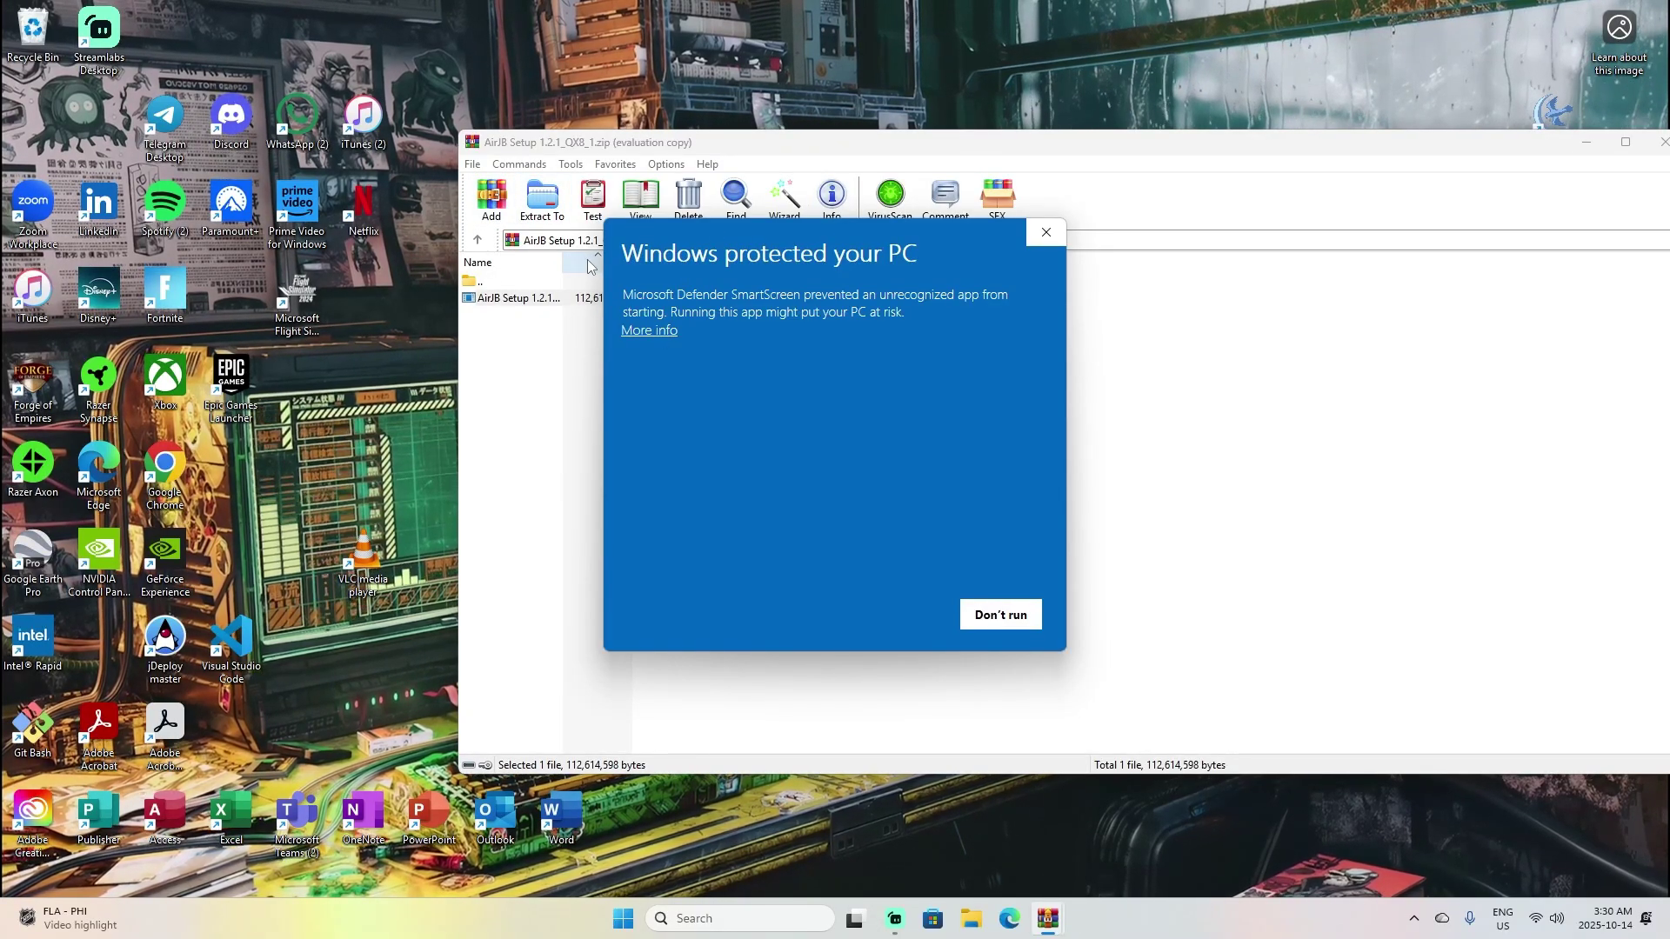
Bypass the SmartScreen warning with Run anyway and accept the MIT licence to install AirJB.
{"action": "left_click", "coordinate": [667, 334]}
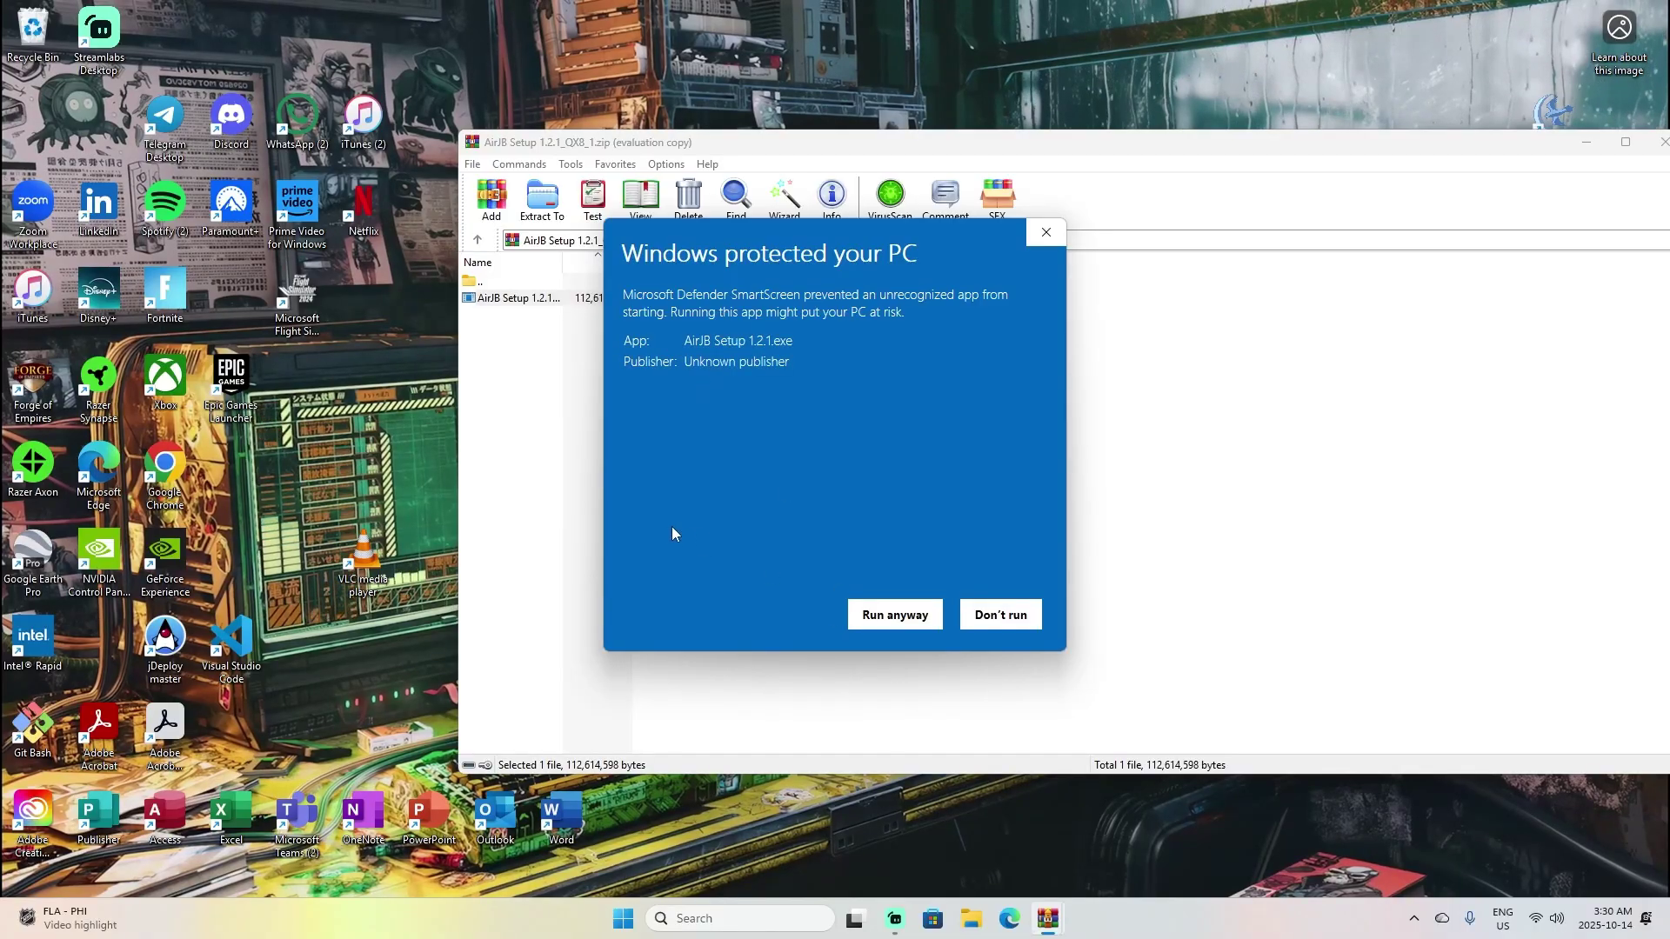
{"action": "left_click", "coordinate": [868, 615]}
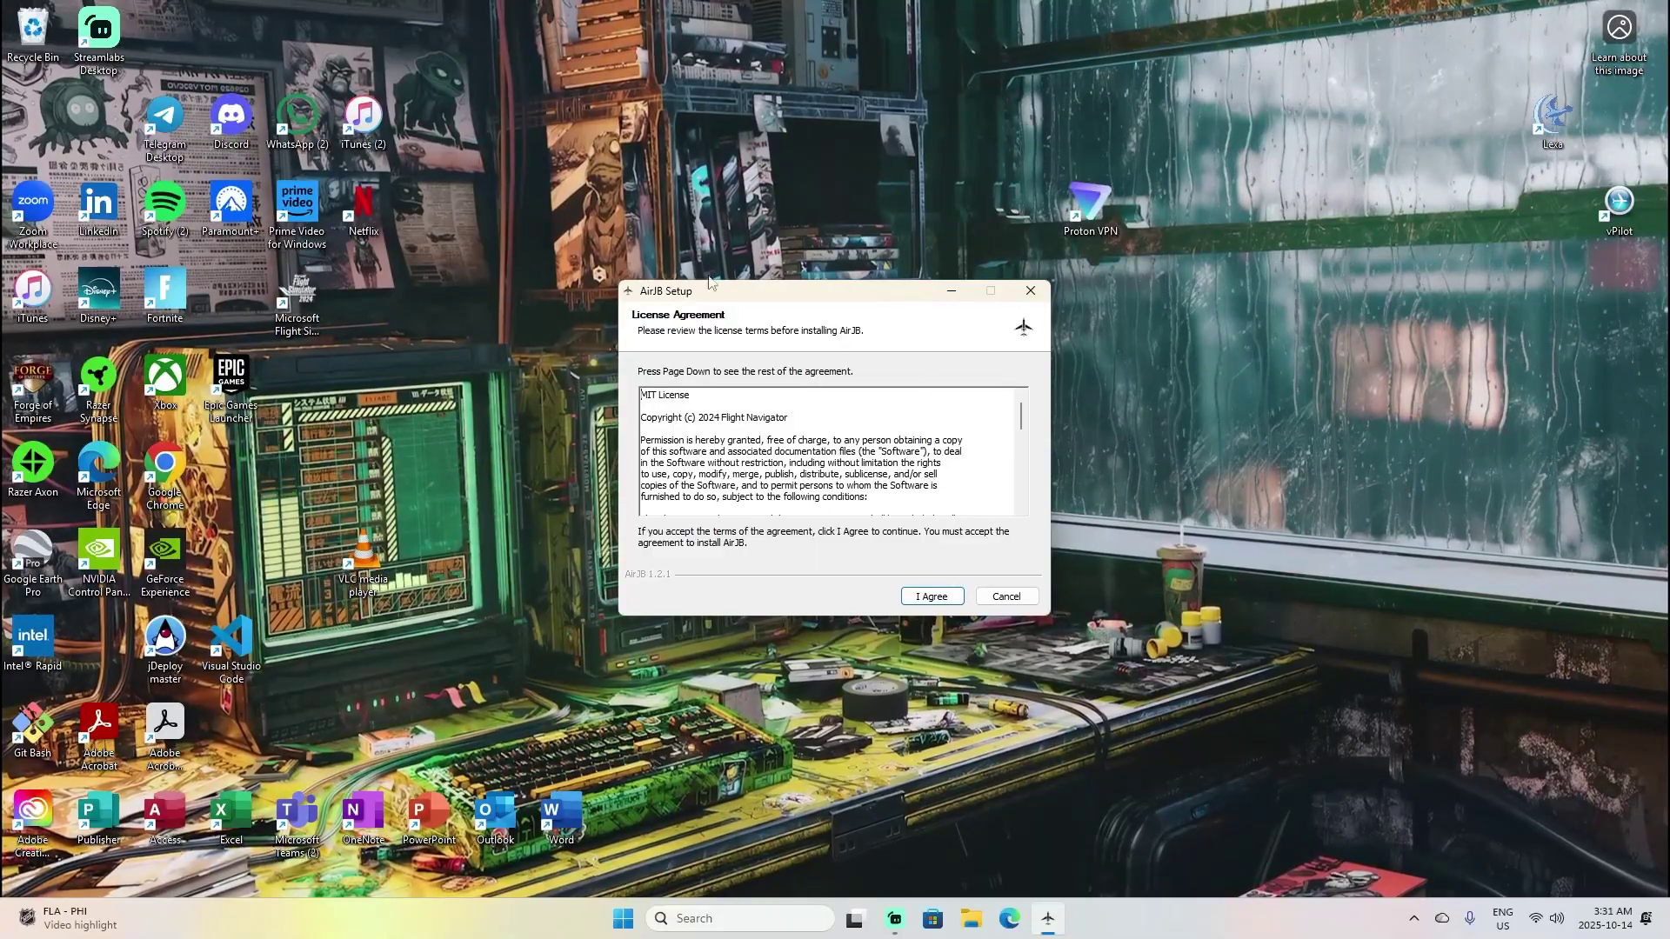
{"action": "left_click", "coordinate": [932, 595]}
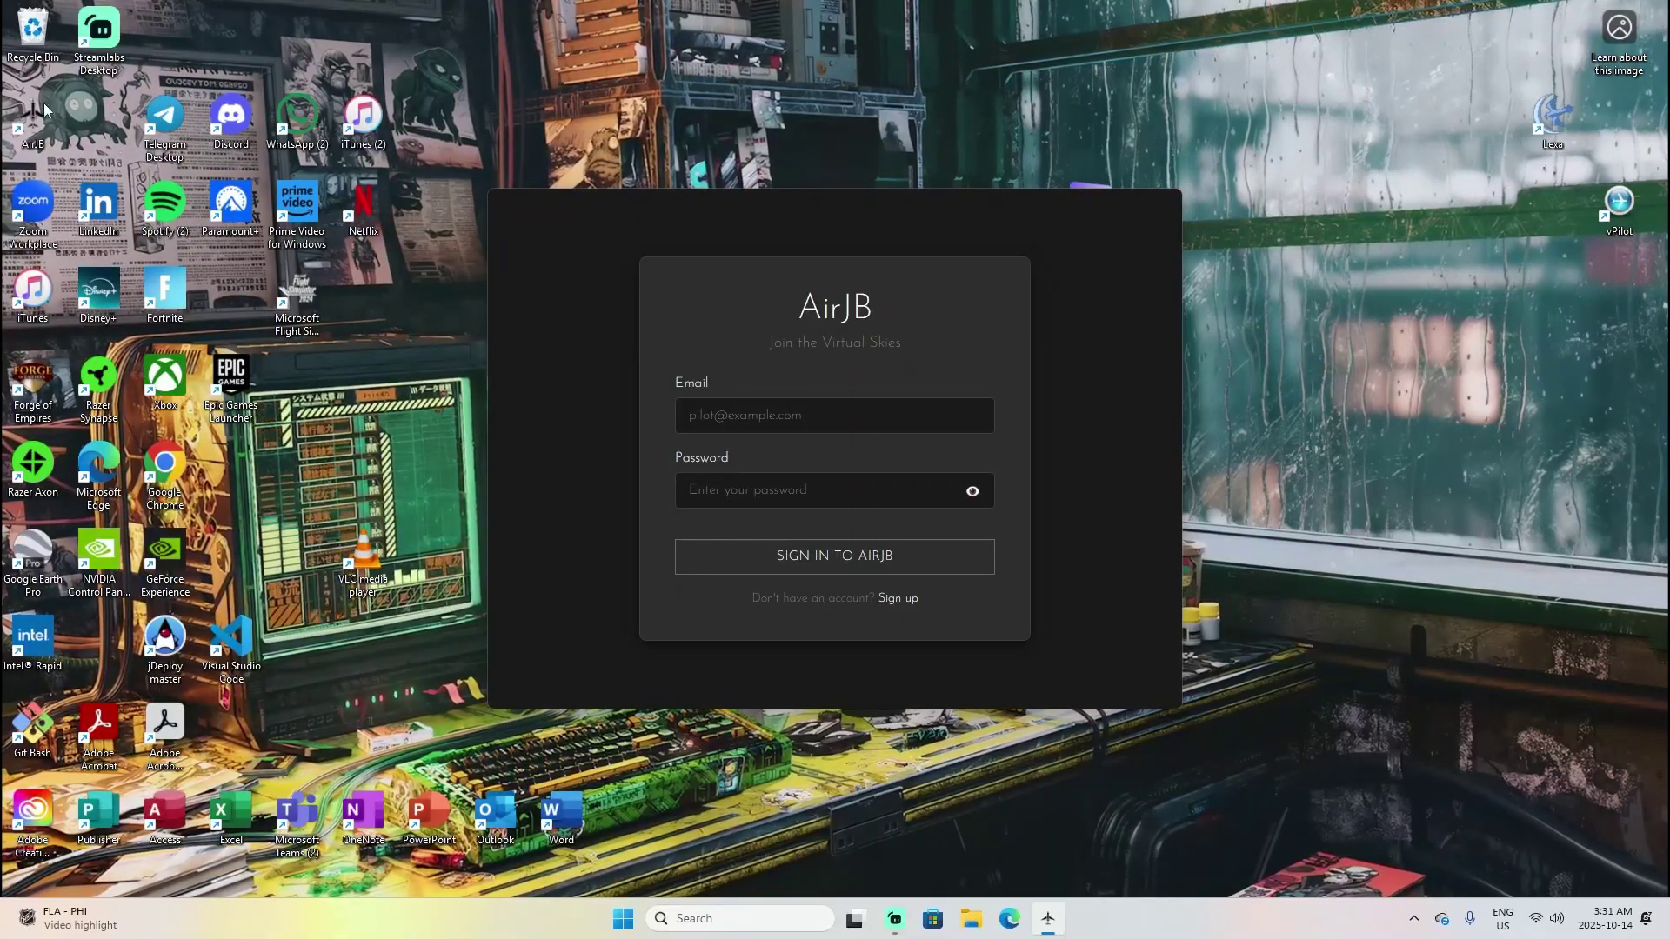
Sign in to AirJB with the pilot account's e-mail and password after glancing at the sign-up form.
{"action": "left_click", "coordinate": [904, 611]}
{"action": "scroll", "coordinate": [950, 530], "scroll_direction": "down", "scroll_amount": 3}
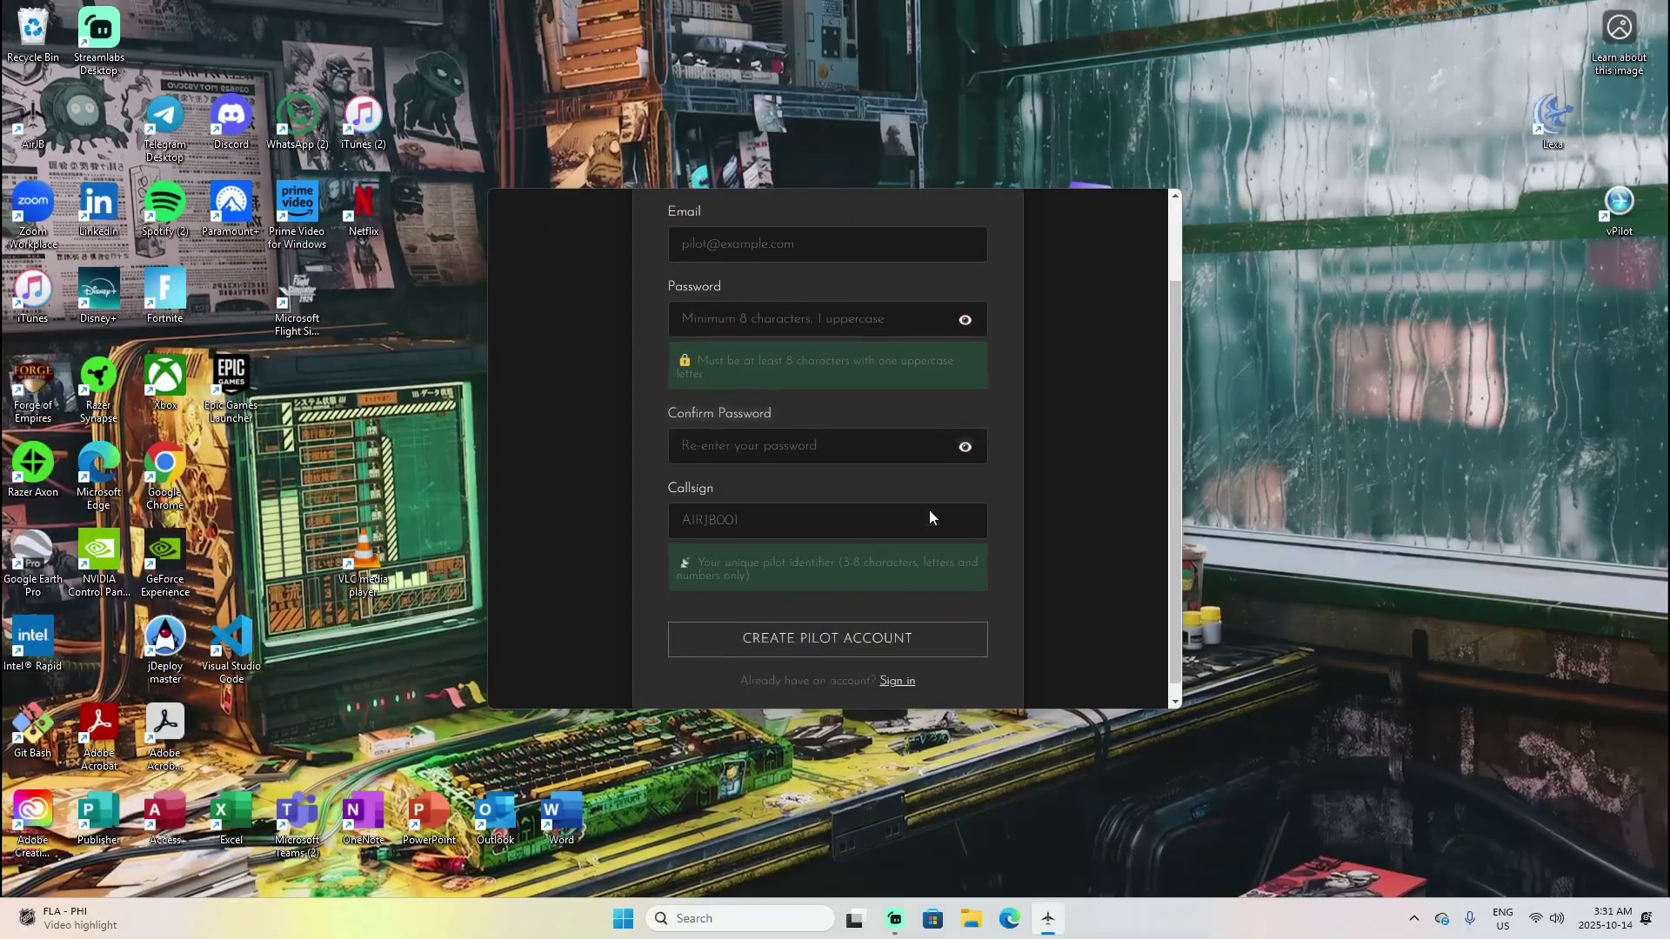
{"action": "left_click", "coordinate": [897, 668]}
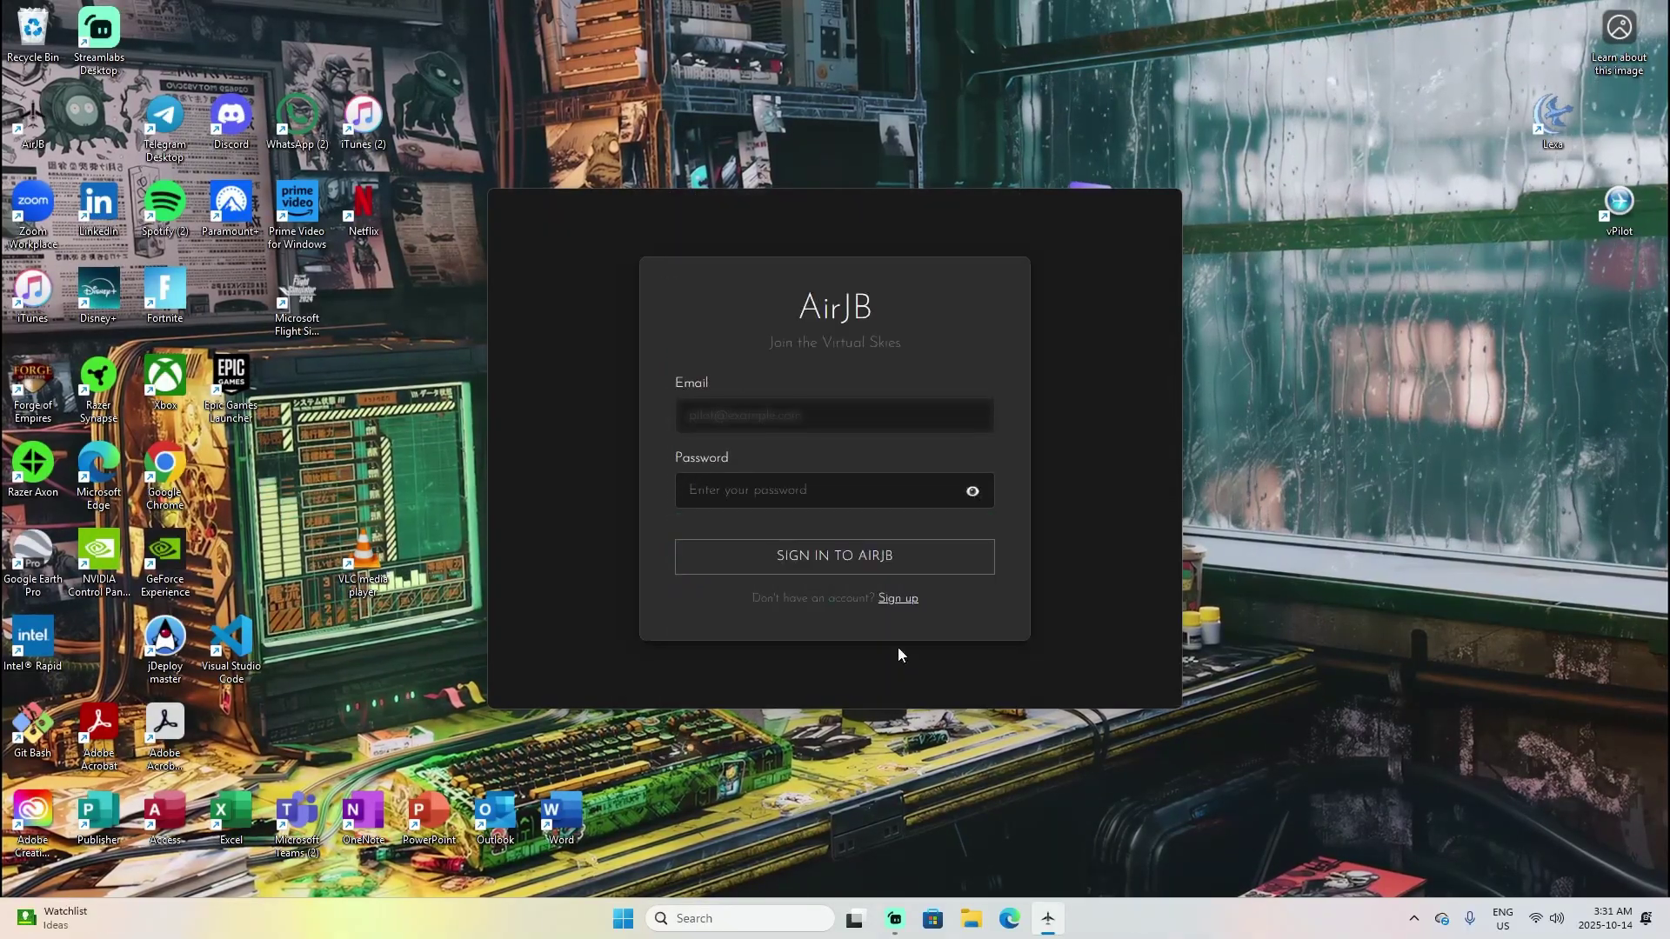
{"action": "left_click", "coordinate": [835, 421]}
{"action": "type", "text": "contac"}
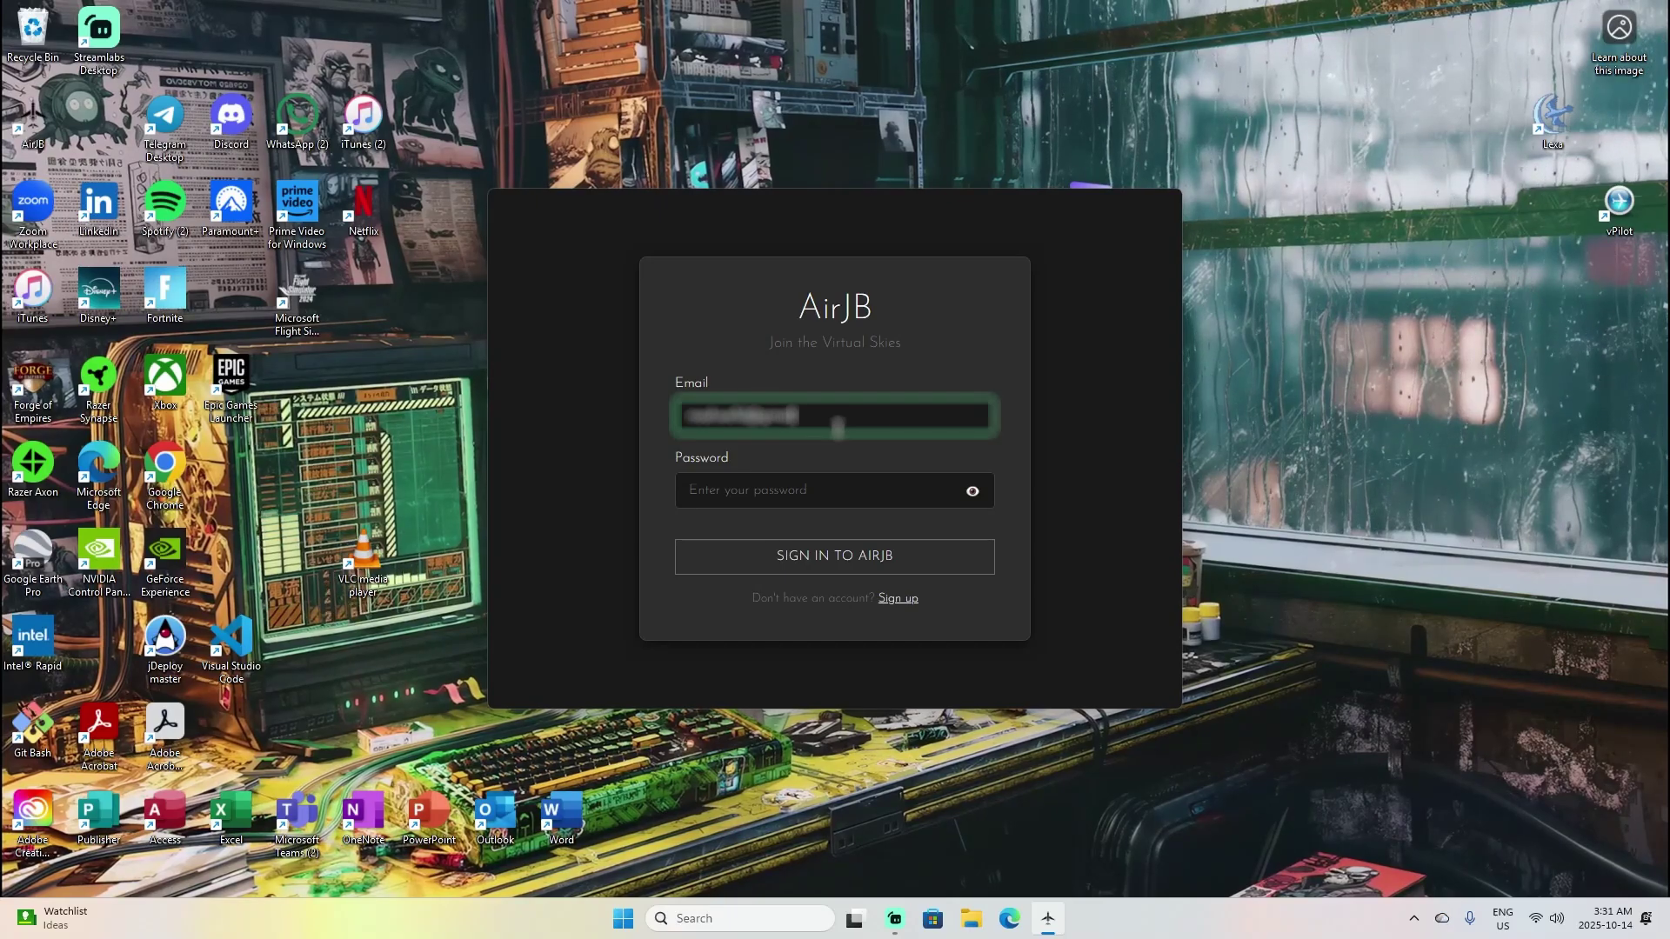
{"action": "left_click", "coordinate": [913, 580]}
{"action": "left_click", "coordinate": [913, 581]}
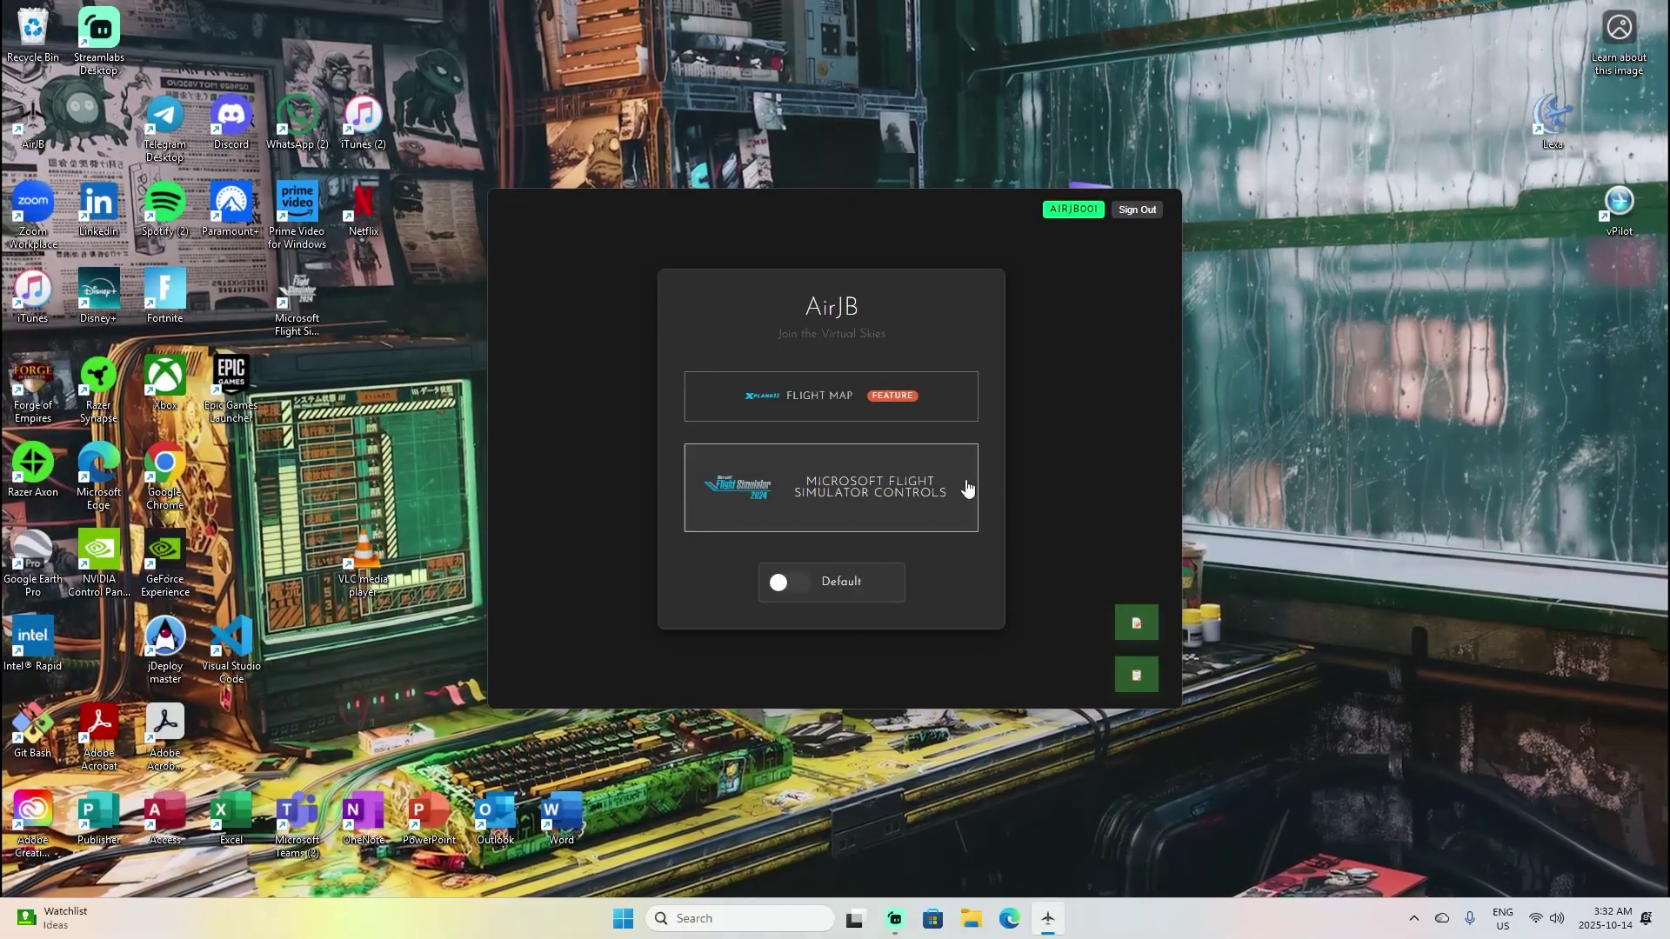
Open Microsoft Flight Simulator Controls and choose Install in the vJoy Driver Required prompt.
{"action": "left_click", "coordinate": [792, 488]}
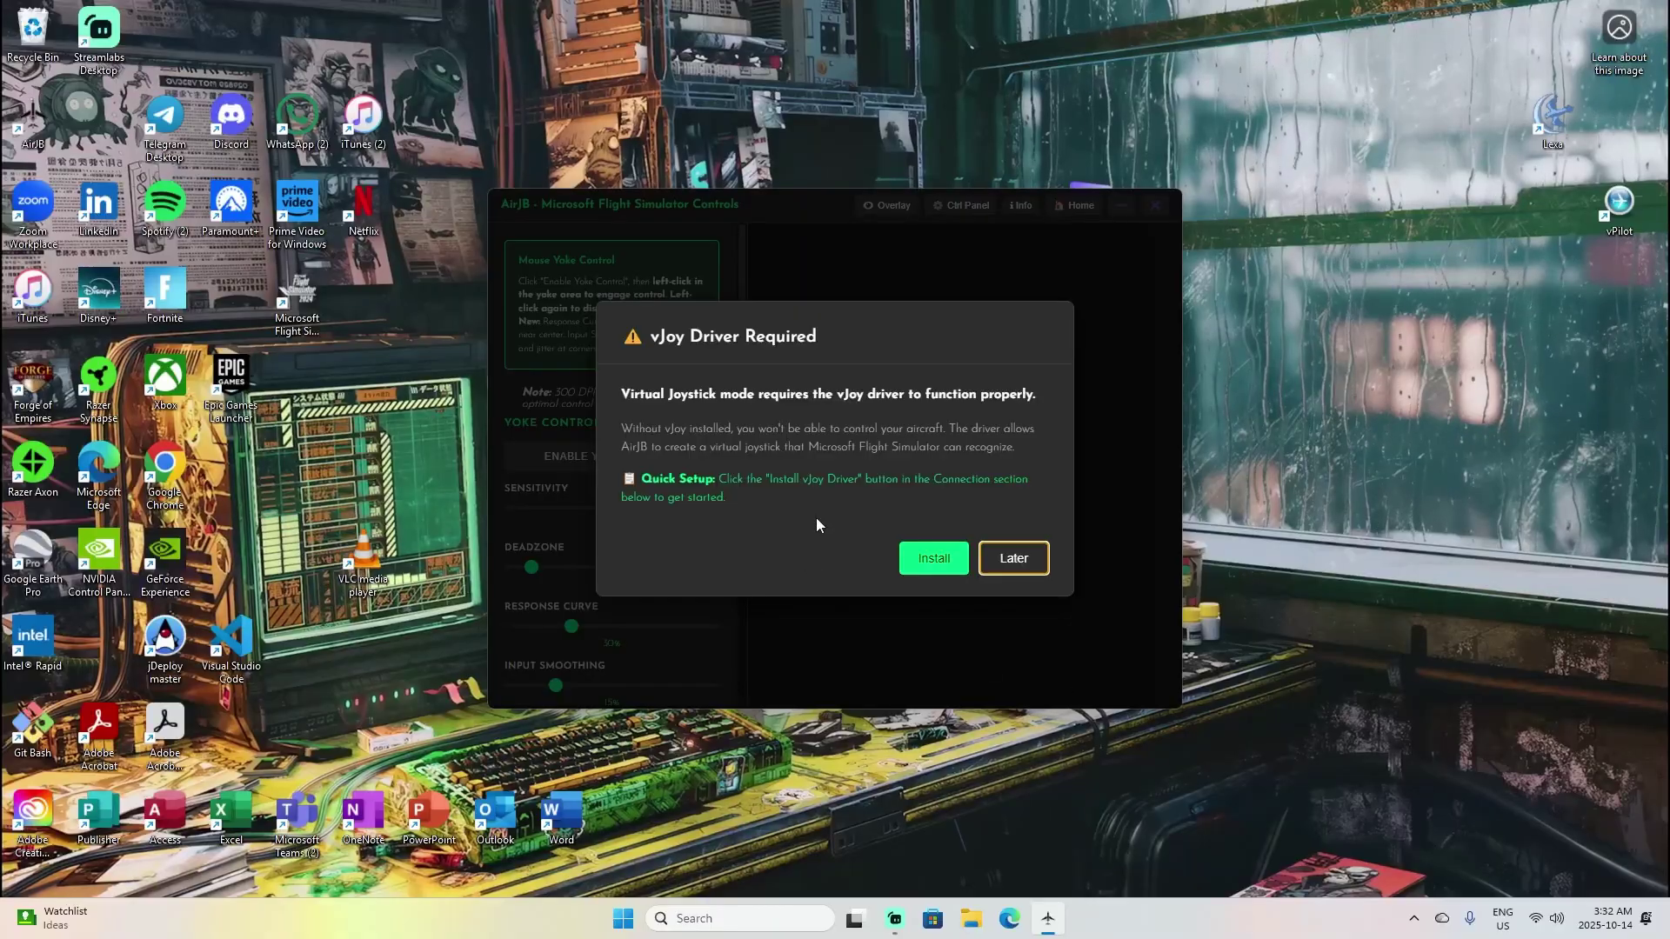
{"action": "left_click", "coordinate": [926, 559]}
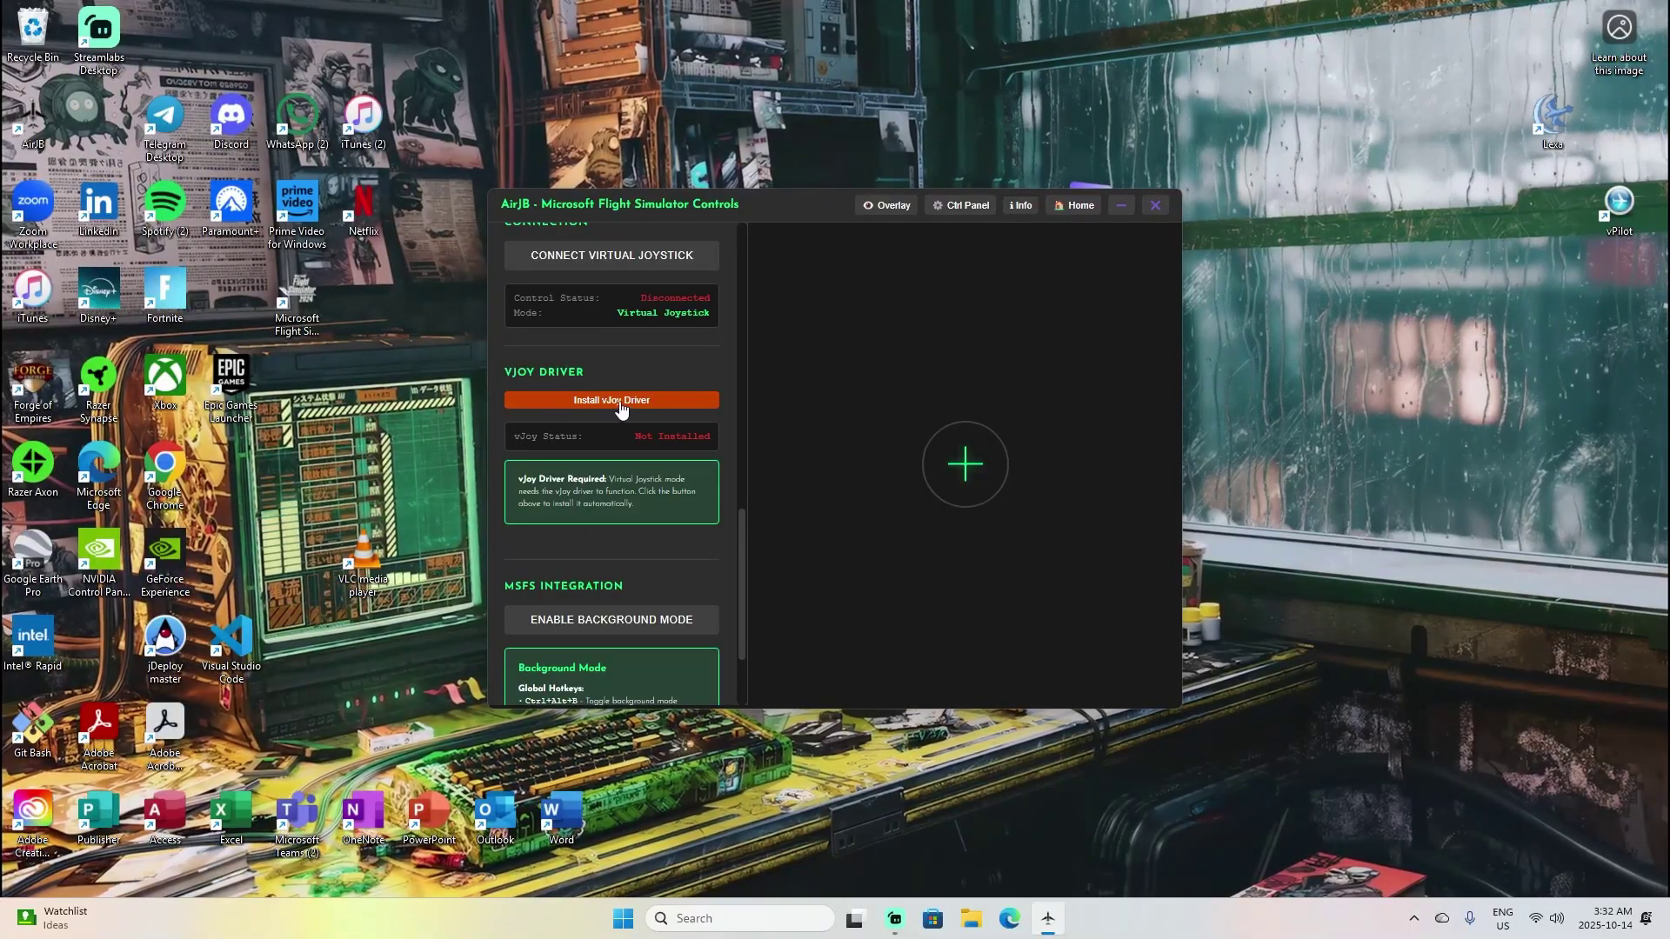
Launch the vJoy driver installer from AirJB and bring its setup wizard to the front.
{"action": "left_click", "coordinate": [534, 403]}
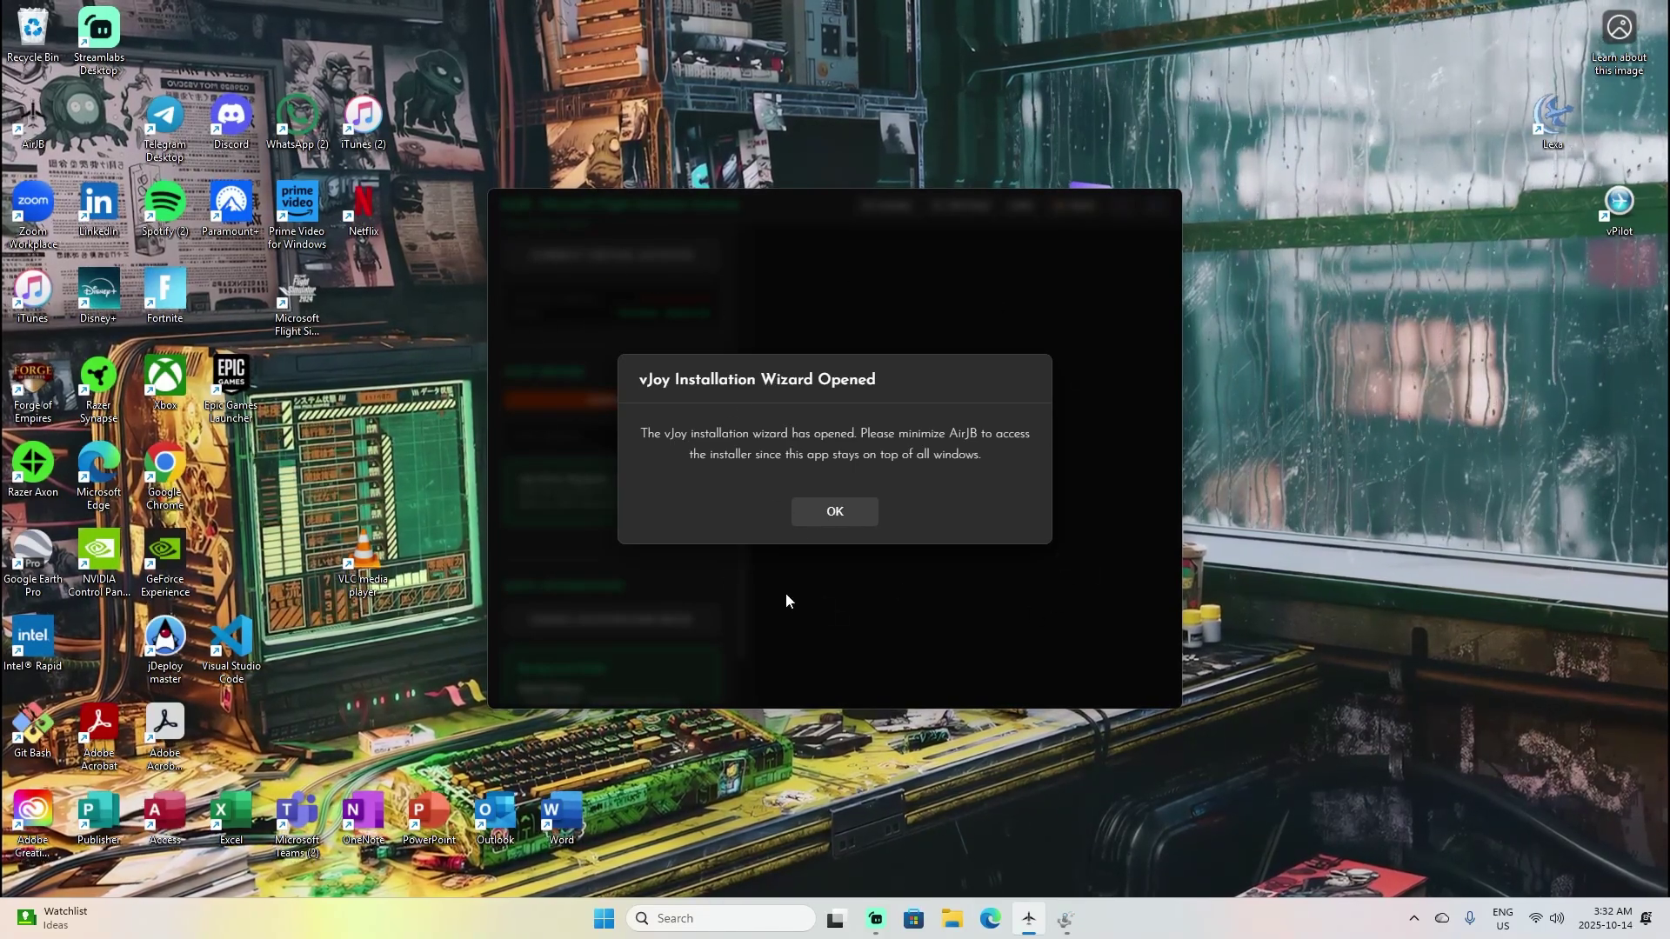
{"action": "left_click", "coordinate": [821, 513]}
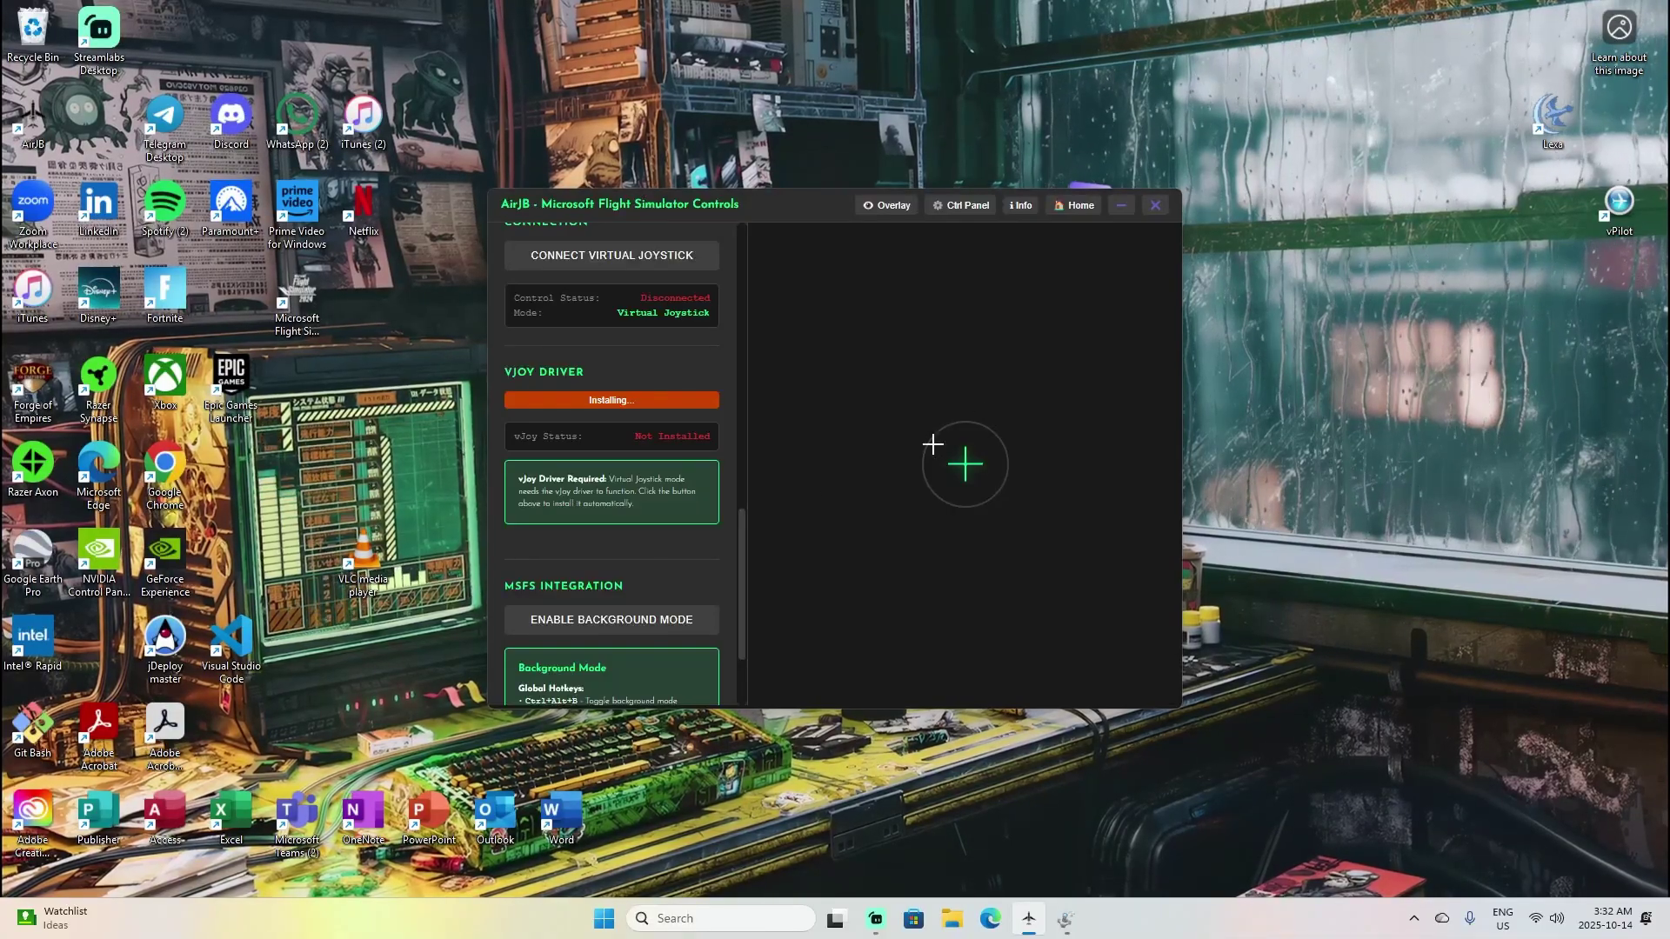
{"action": "left_click", "coordinate": [1122, 206]}
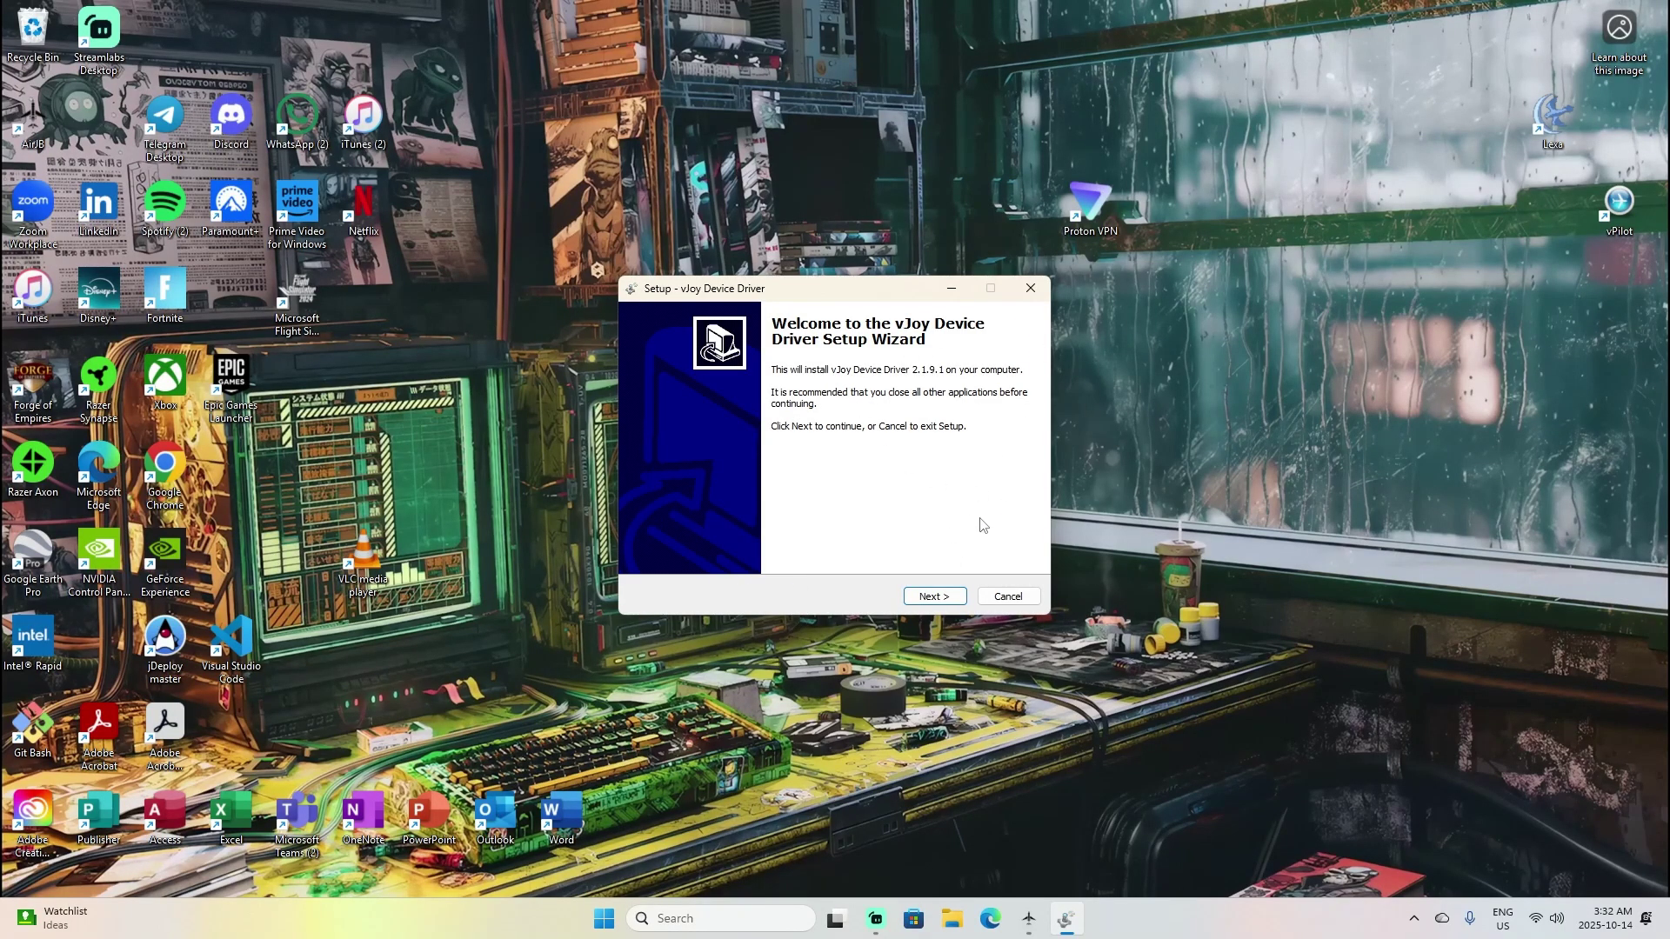
Install vJoy Device Driver 2.1.9.1 with all companion applications and close the success message.
{"action": "left_click", "coordinate": [941, 604]}
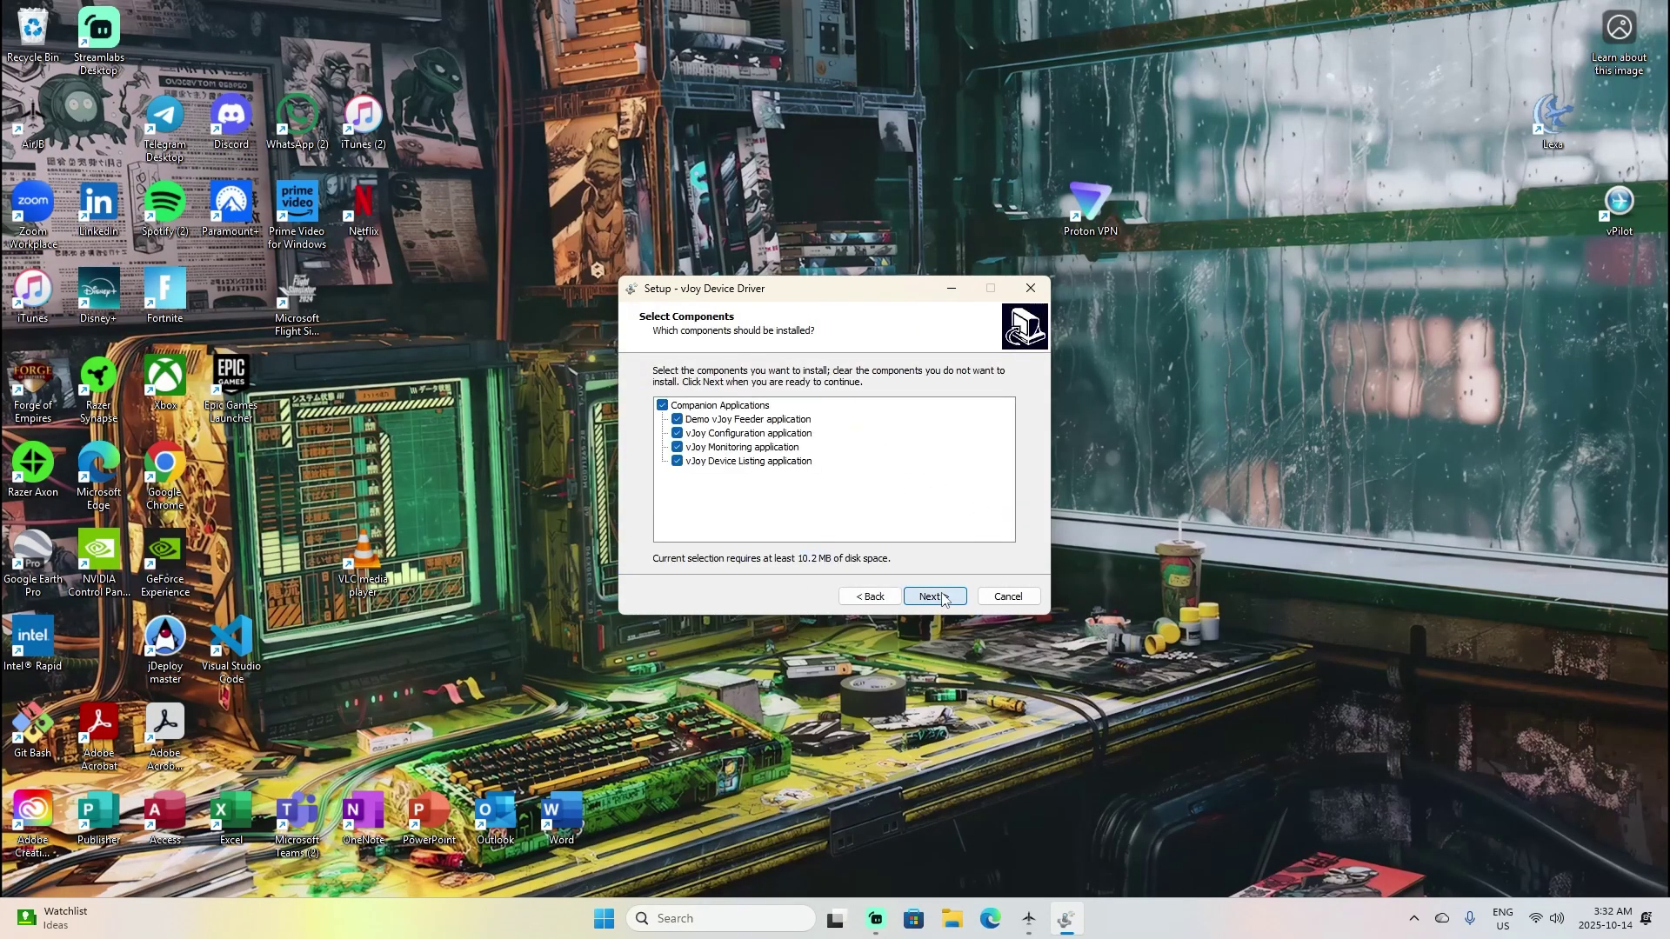
{"action": "left_click", "coordinate": [934, 597]}
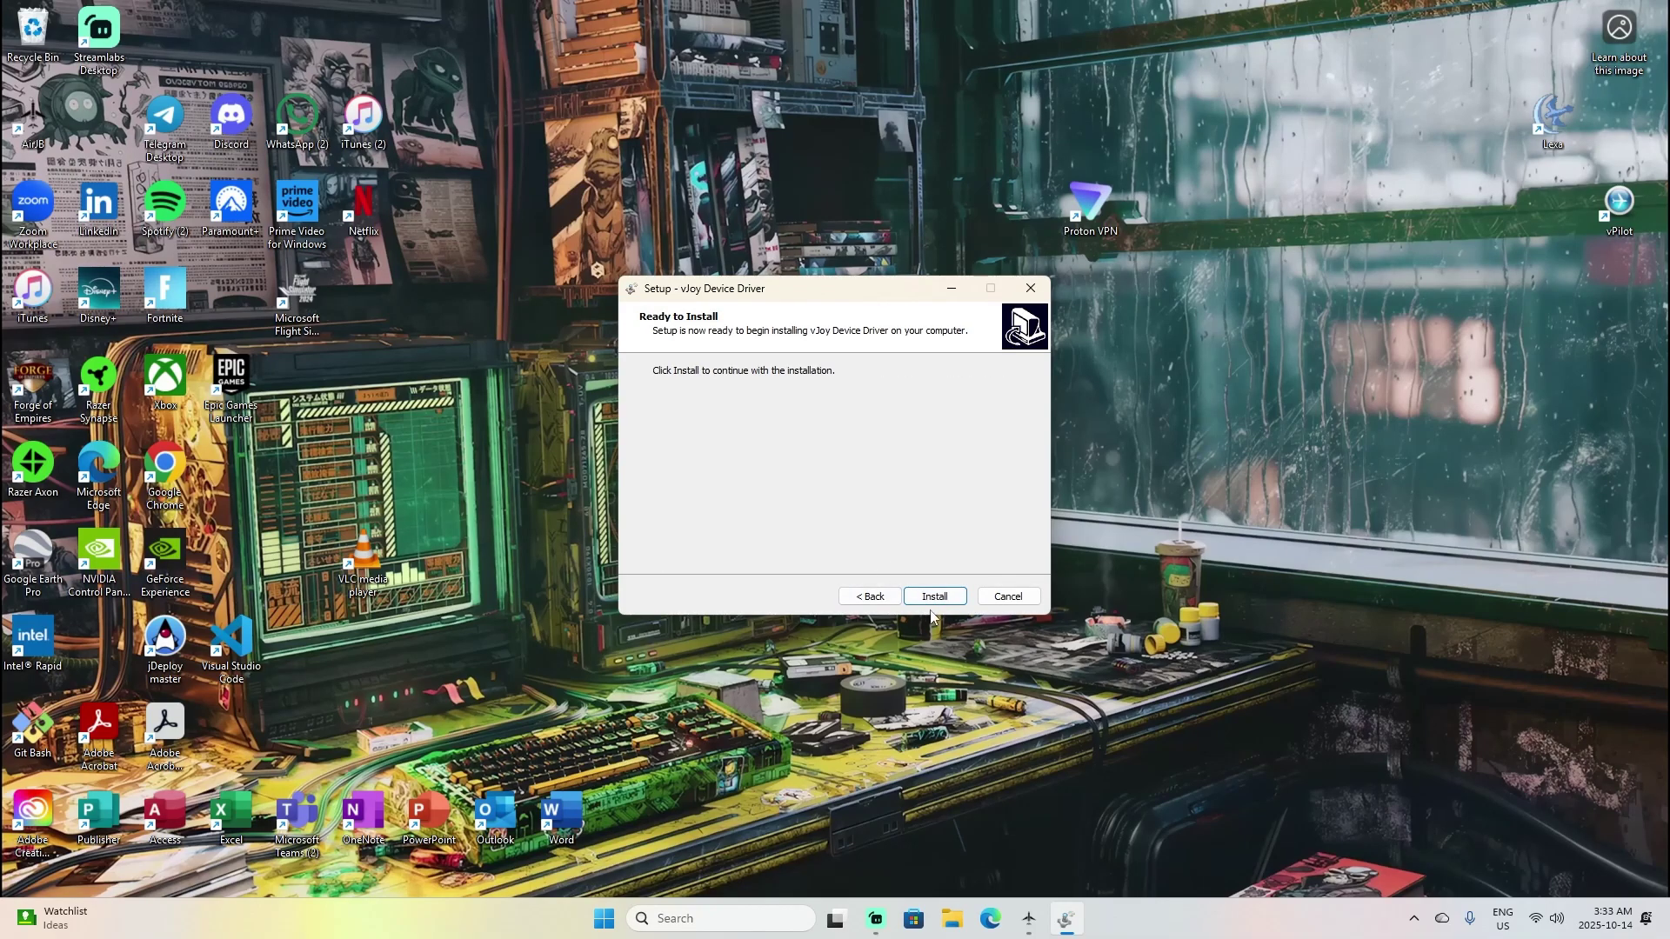
{"action": "left_click", "coordinate": [932, 603]}
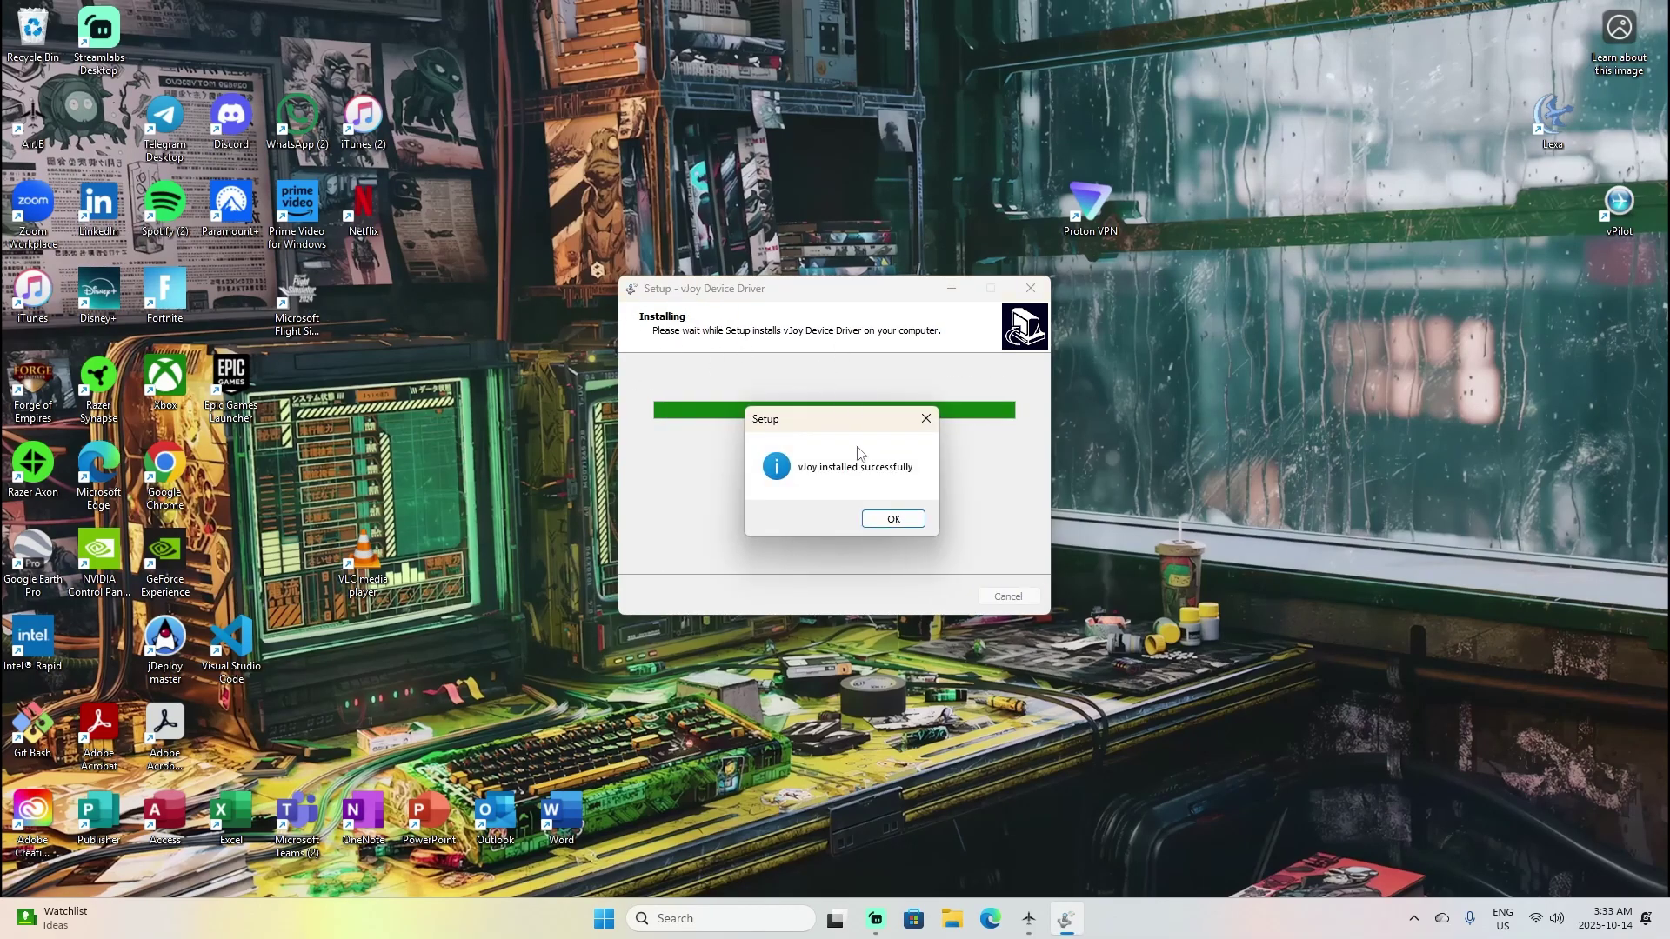
{"action": "left_click", "coordinate": [895, 519]}
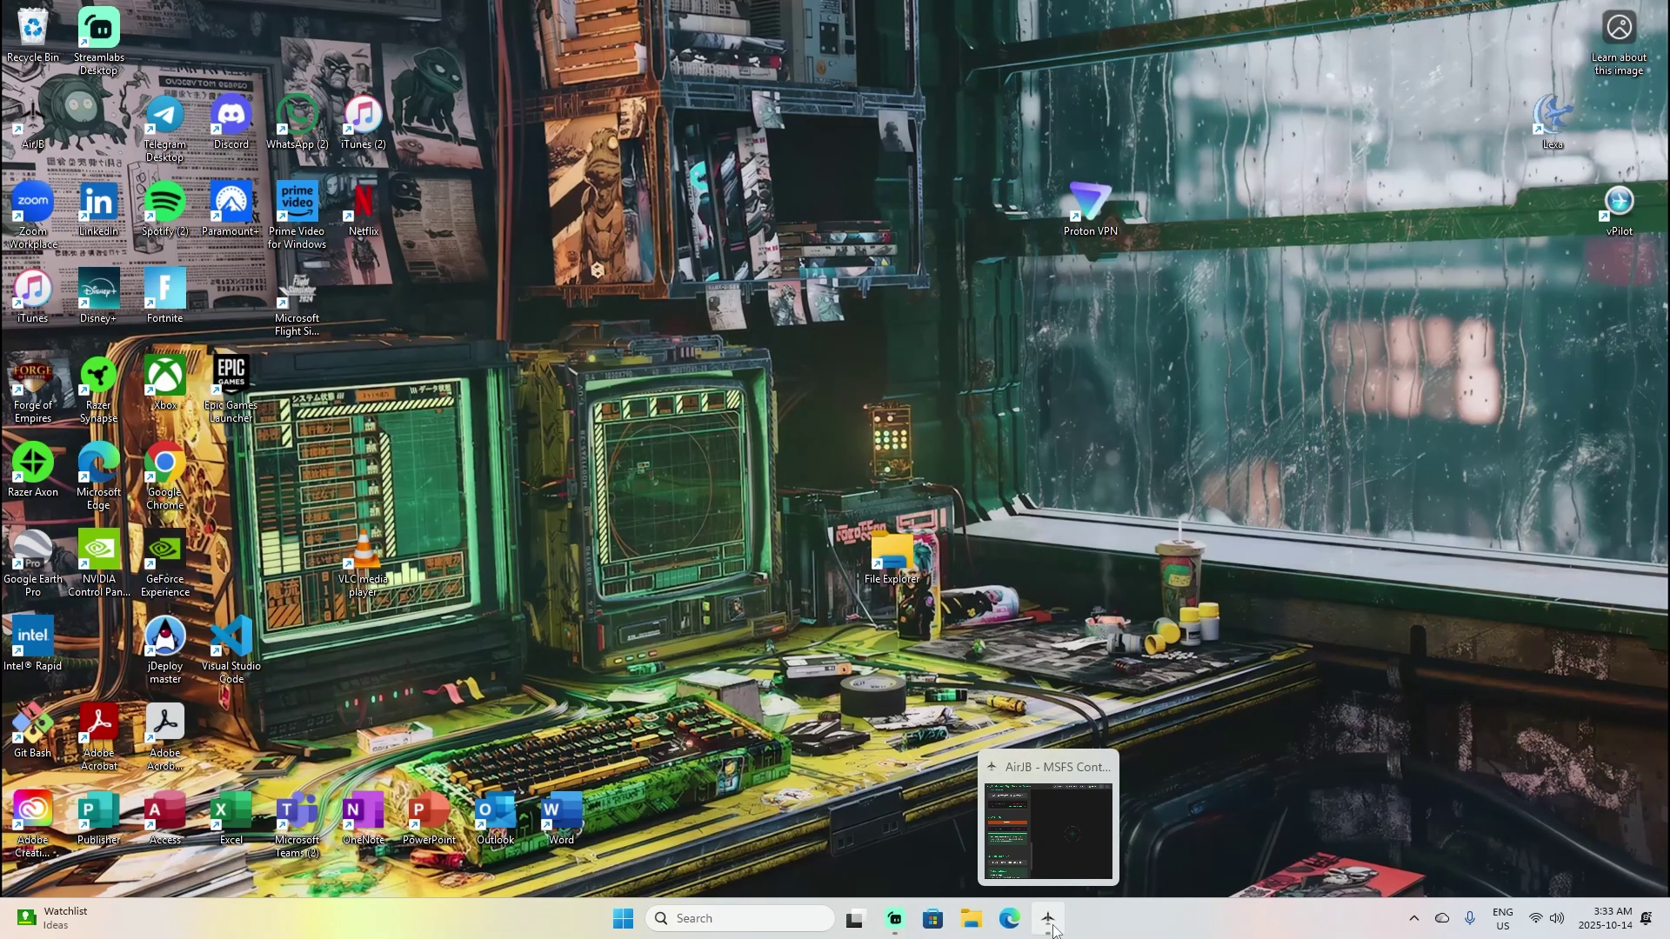
Return to AirJB, acknowledge the successful vJoy install, and scroll to the top of the yoke settings.
{"action": "left_click", "coordinate": [1051, 924]}
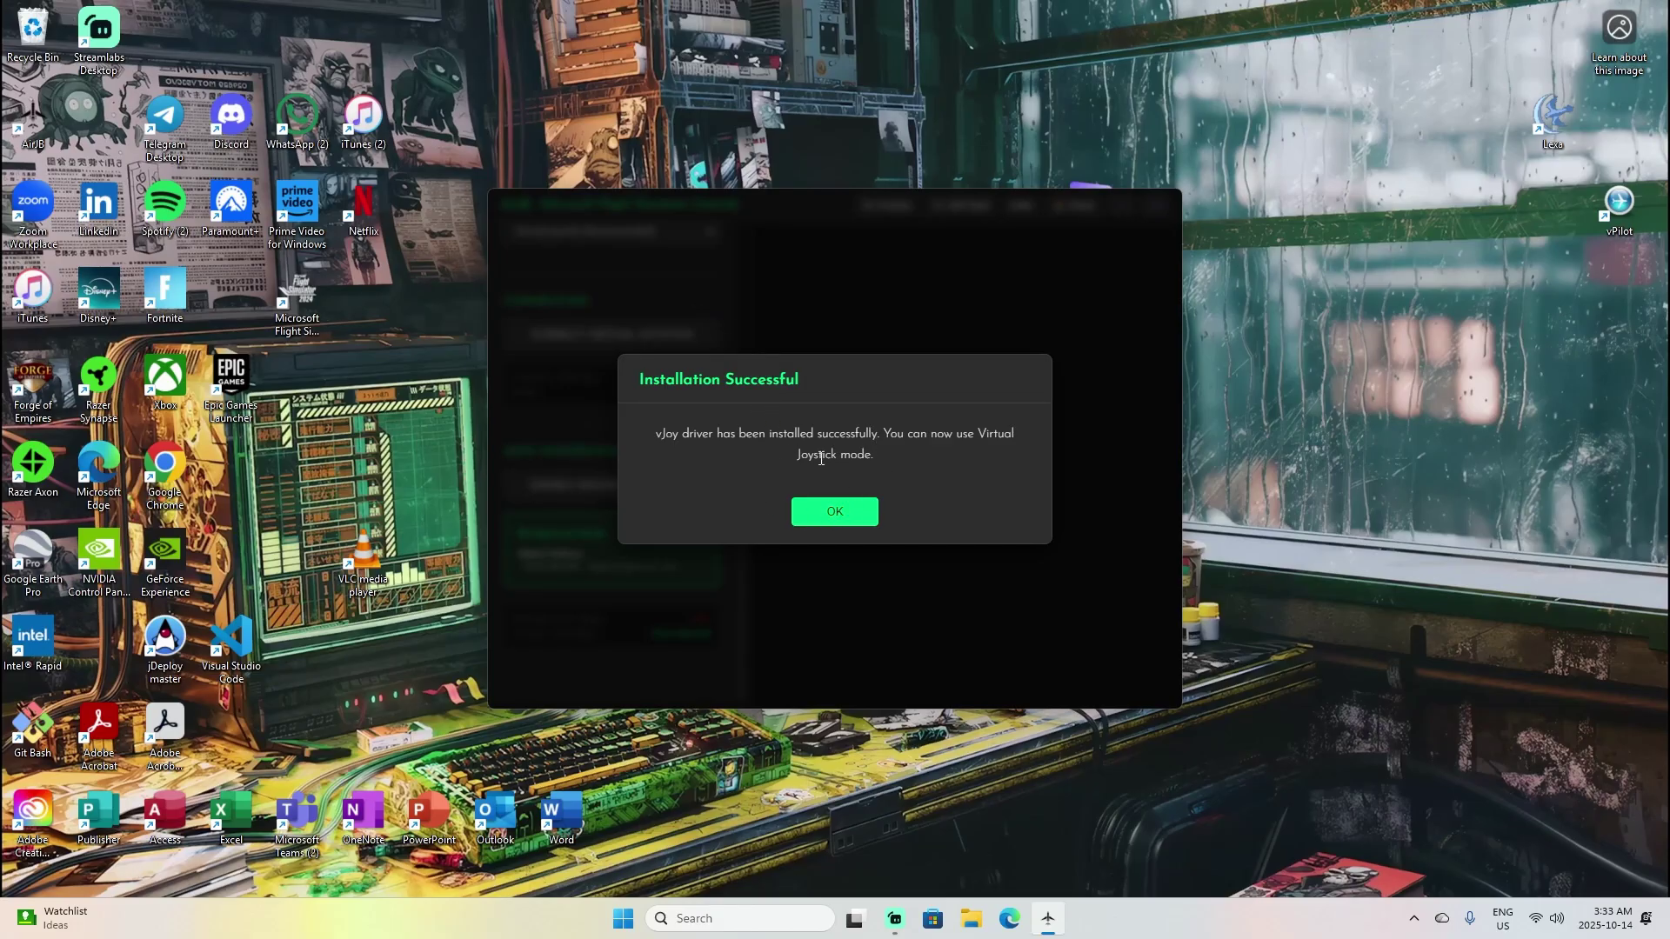
{"action": "left_click", "coordinate": [835, 512]}
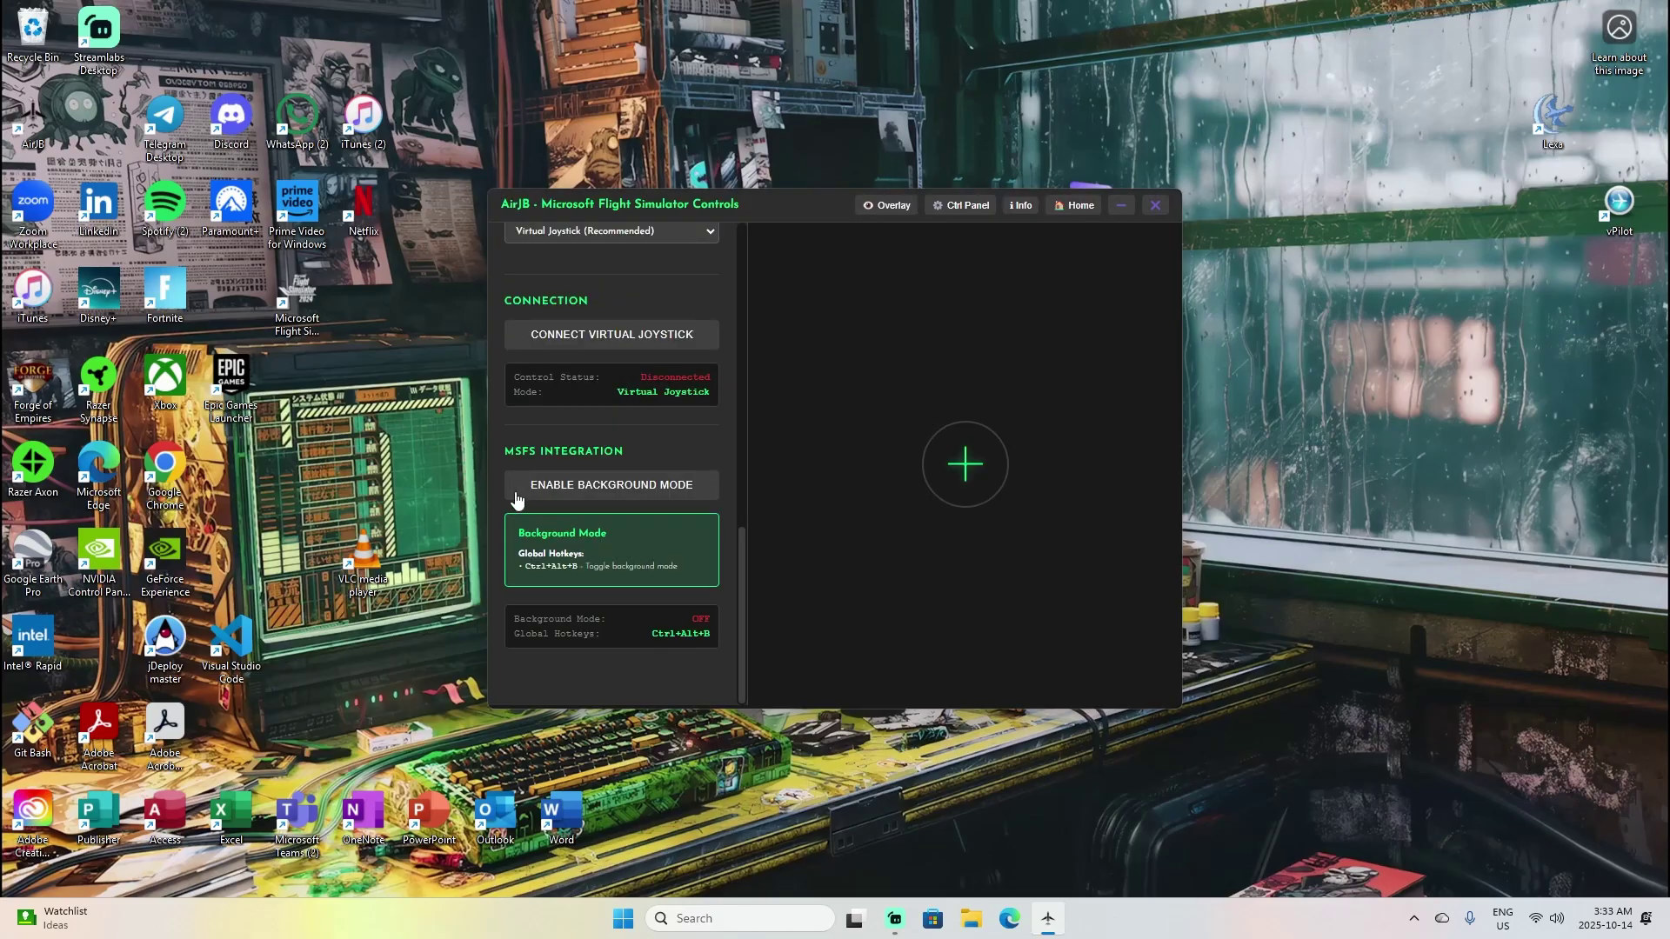
{"action": "scroll", "coordinate": [681, 455], "scroll_direction": "up", "scroll_amount": 5}
{"action": "scroll", "coordinate": [681, 455], "scroll_direction": "up", "scroll_amount": 5}
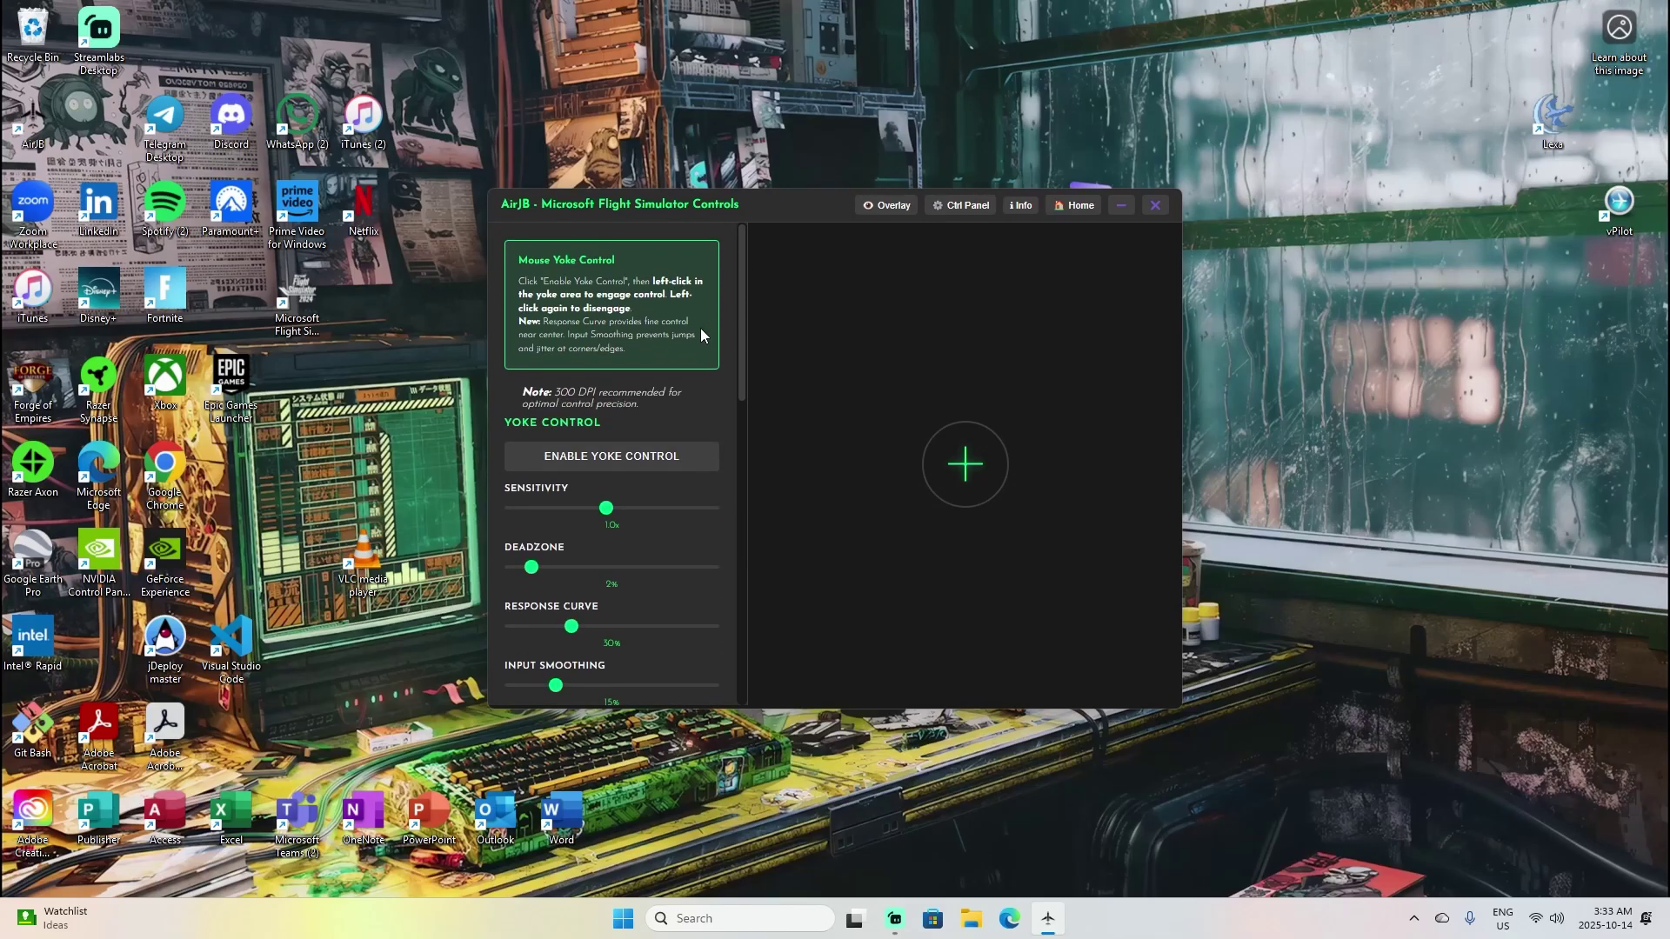
Launch Microsoft Flight Simulator 2024 from its desktop icon and continue past the title screen.
{"action": "double_click", "coordinate": [297, 300]}
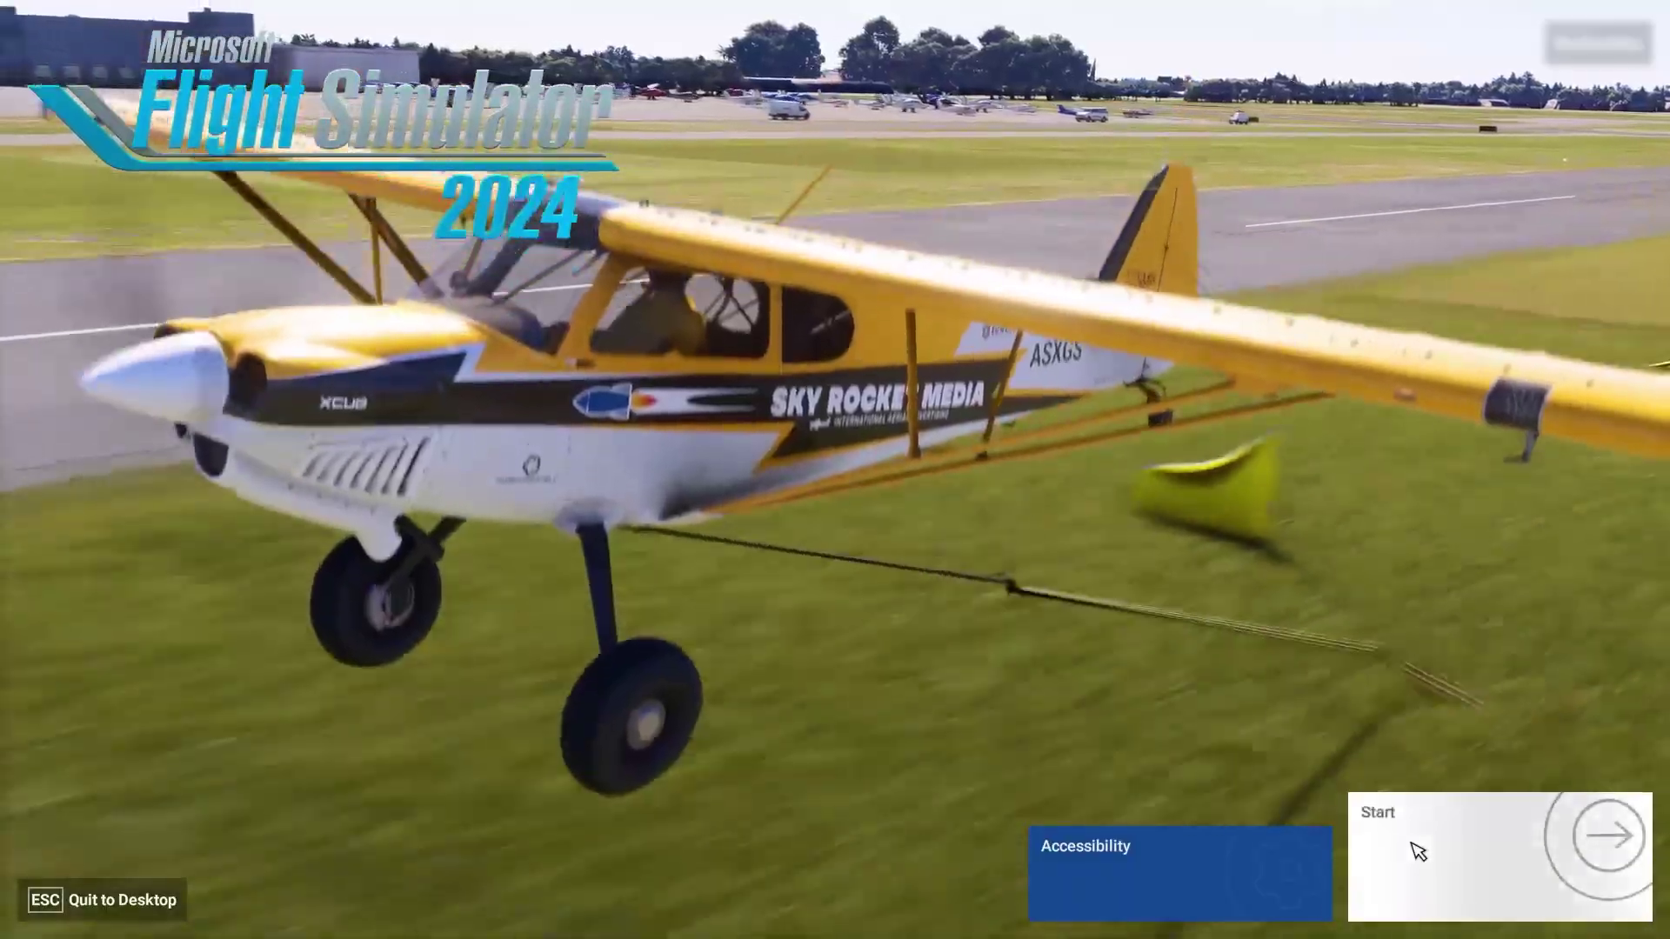
{"action": "left_click", "coordinate": [1418, 851]}
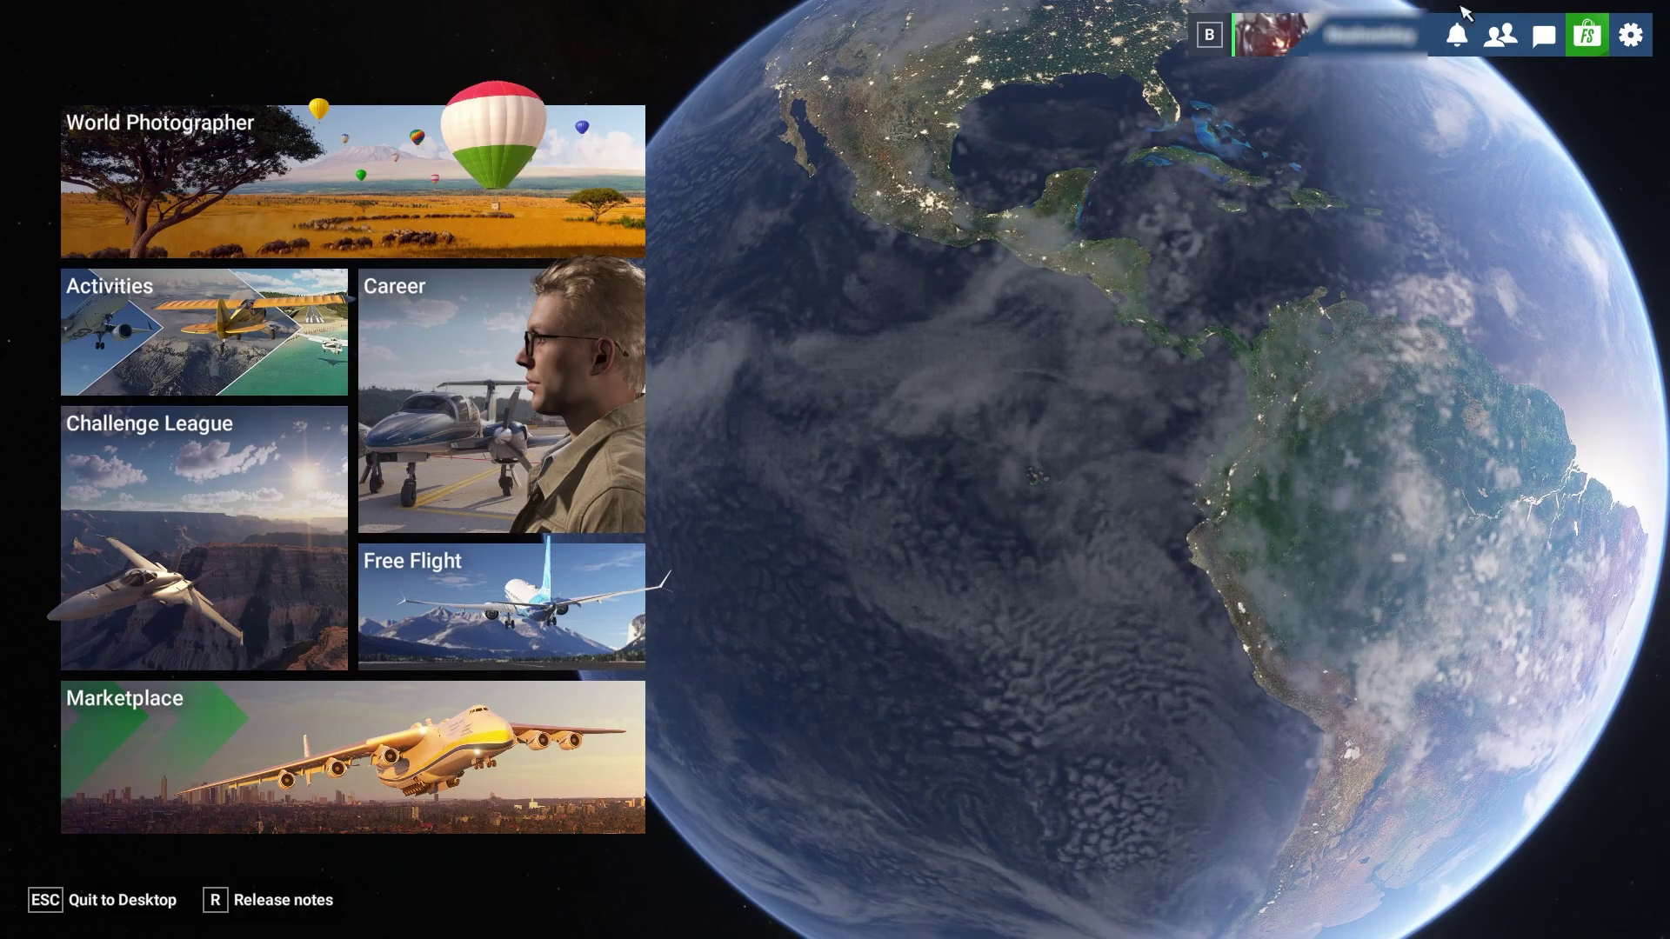
Show the vJoy Device's Flight Control Surfaces > Primary Control Surfaces bindings in the Controls settings.
{"action": "left_click", "coordinate": [1630, 35]}
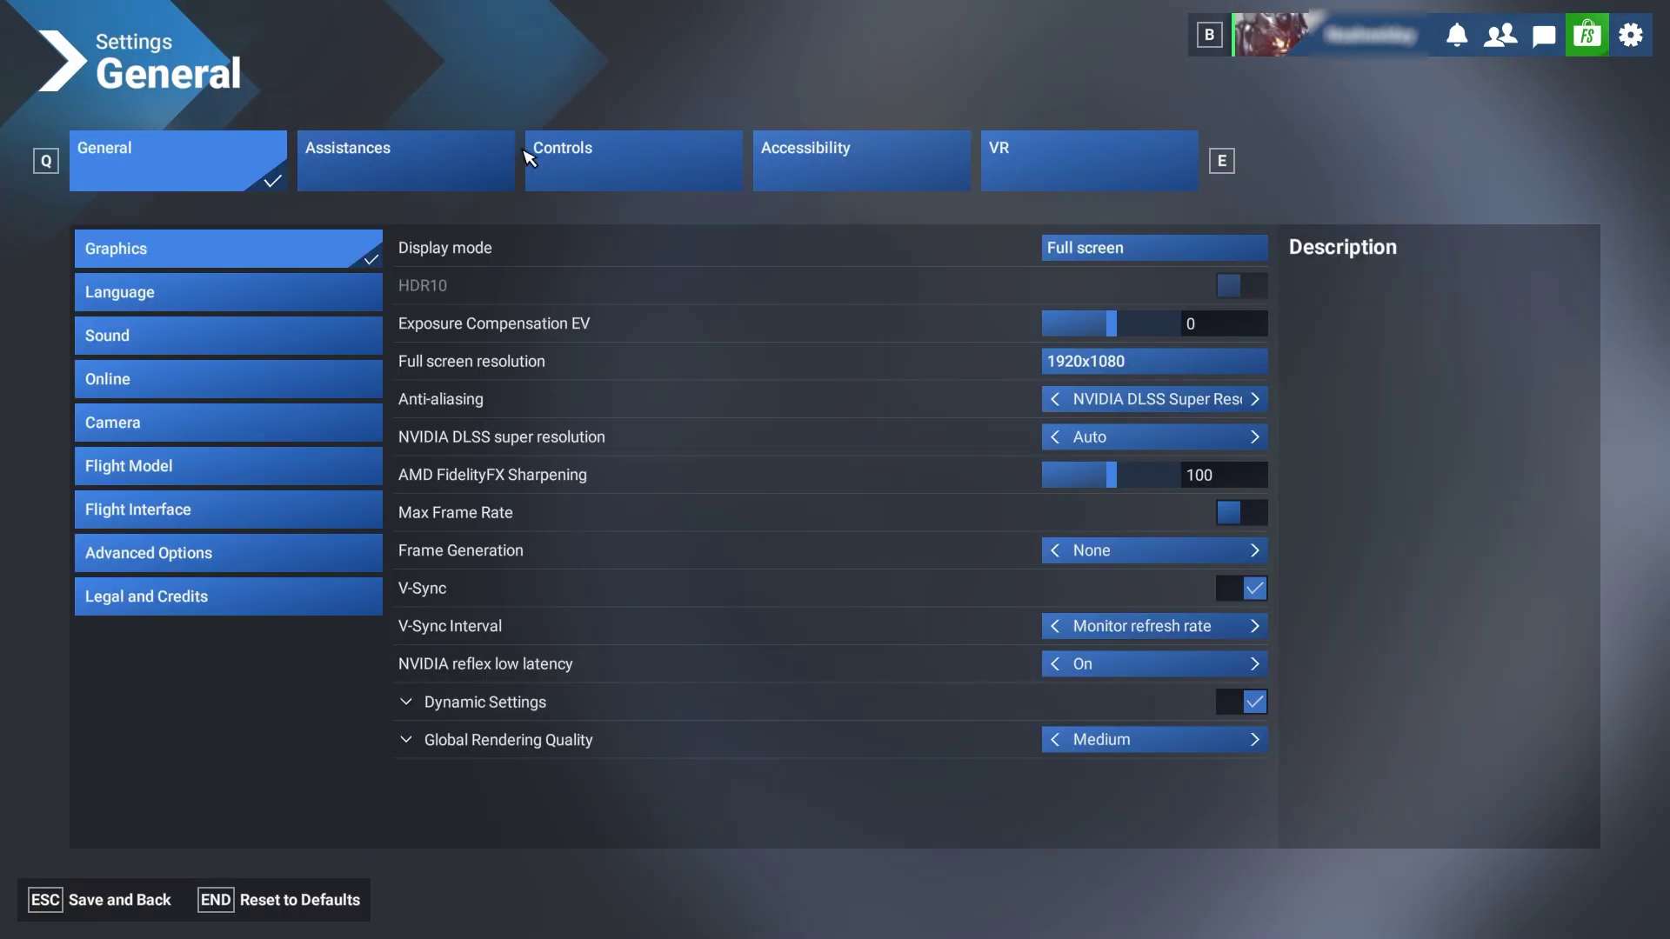
{"action": "left_click", "coordinate": [608, 169]}
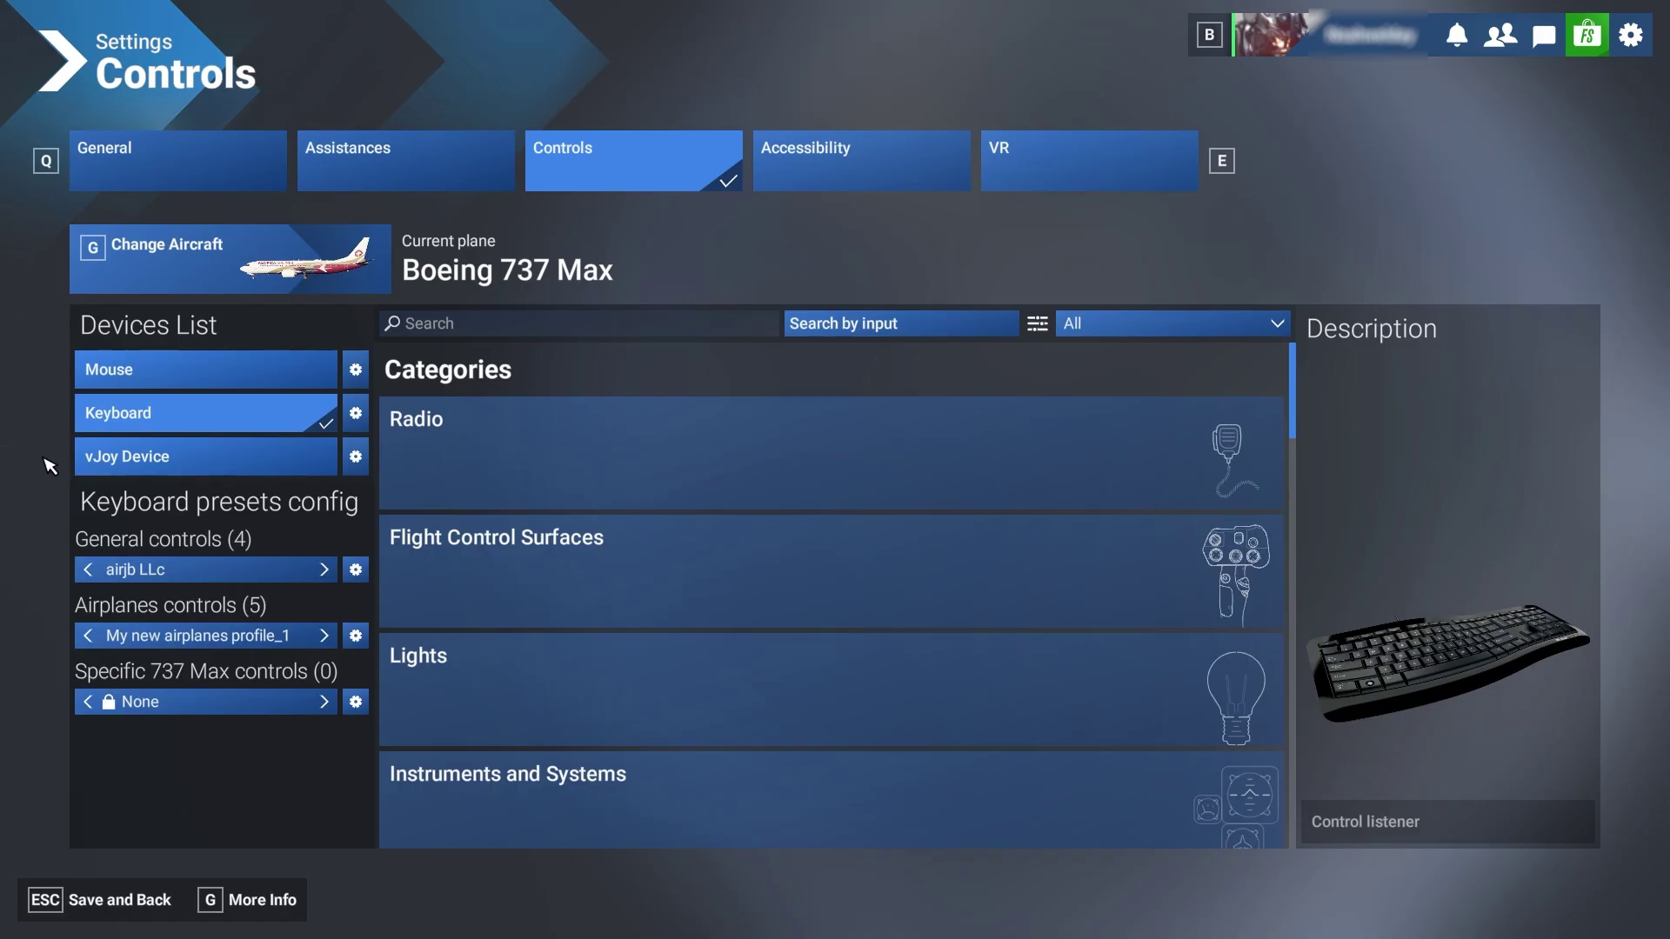
{"action": "left_click", "coordinate": [170, 464]}
{"action": "scroll", "coordinate": [626, 556], "scroll_direction": "down", "scroll_amount": 1}
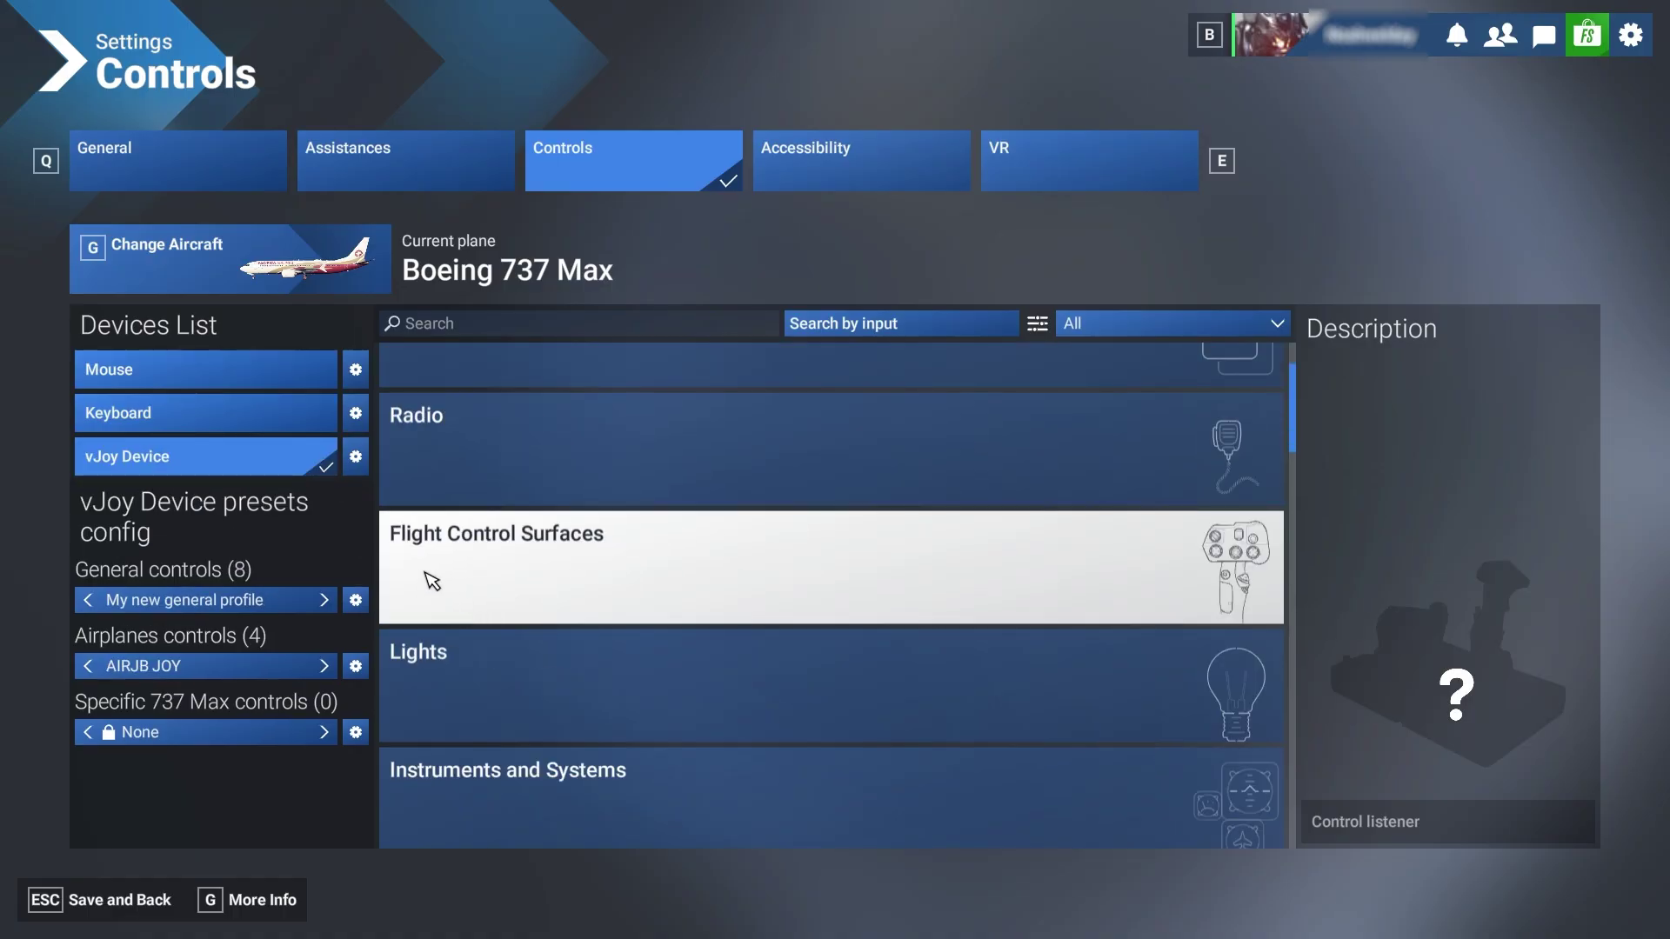
{"action": "left_click", "coordinate": [674, 567]}
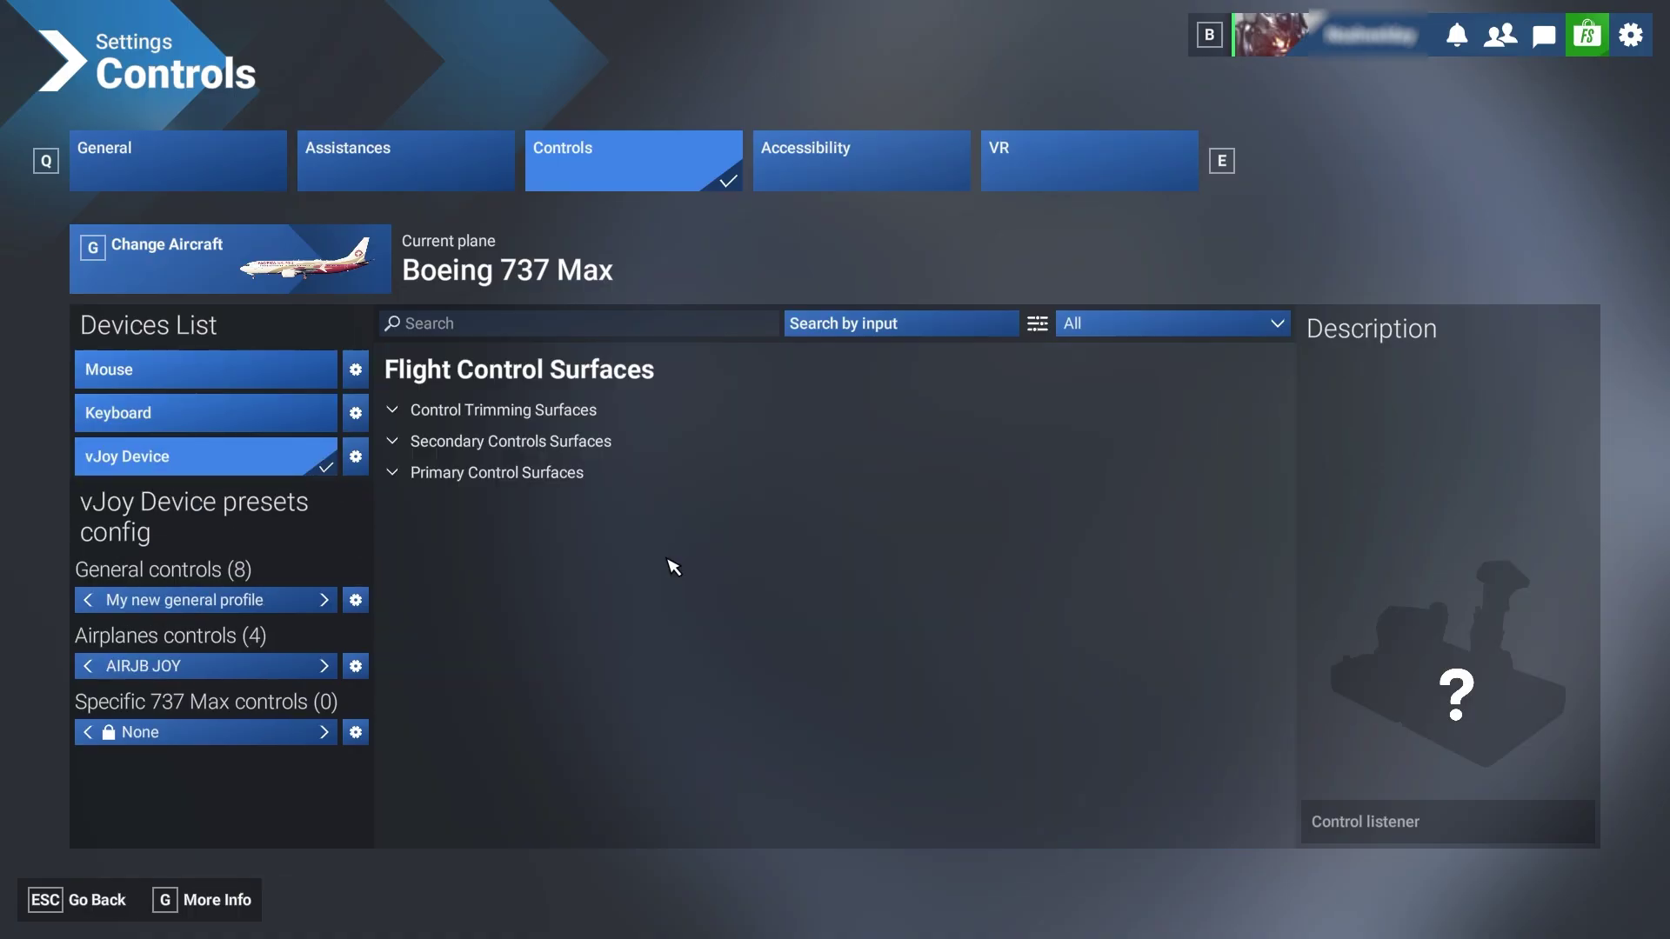
{"action": "left_click", "coordinate": [466, 476]}
{"action": "scroll", "coordinate": [469, 807], "scroll_direction": "down", "scroll_amount": 2}
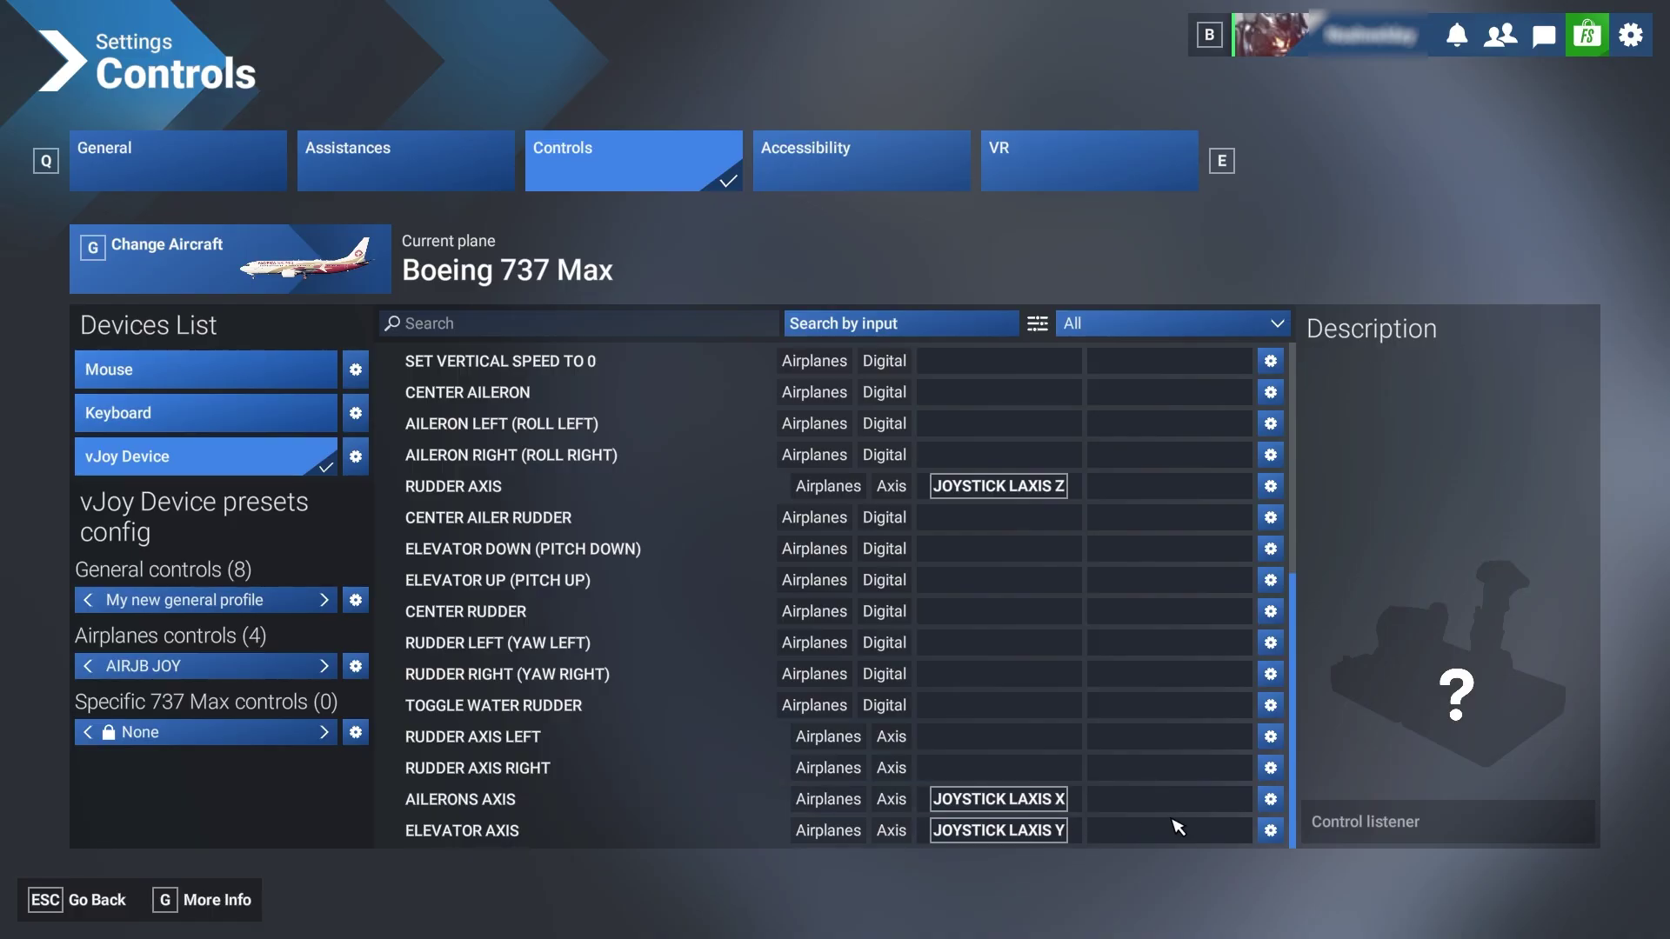
Check the ailerons (JOYSTICK LAXIS X) and elevator (JOYSTICK LAXIS Y) axis bindings, returning to the list.
{"action": "left_click", "coordinate": [1270, 800]}
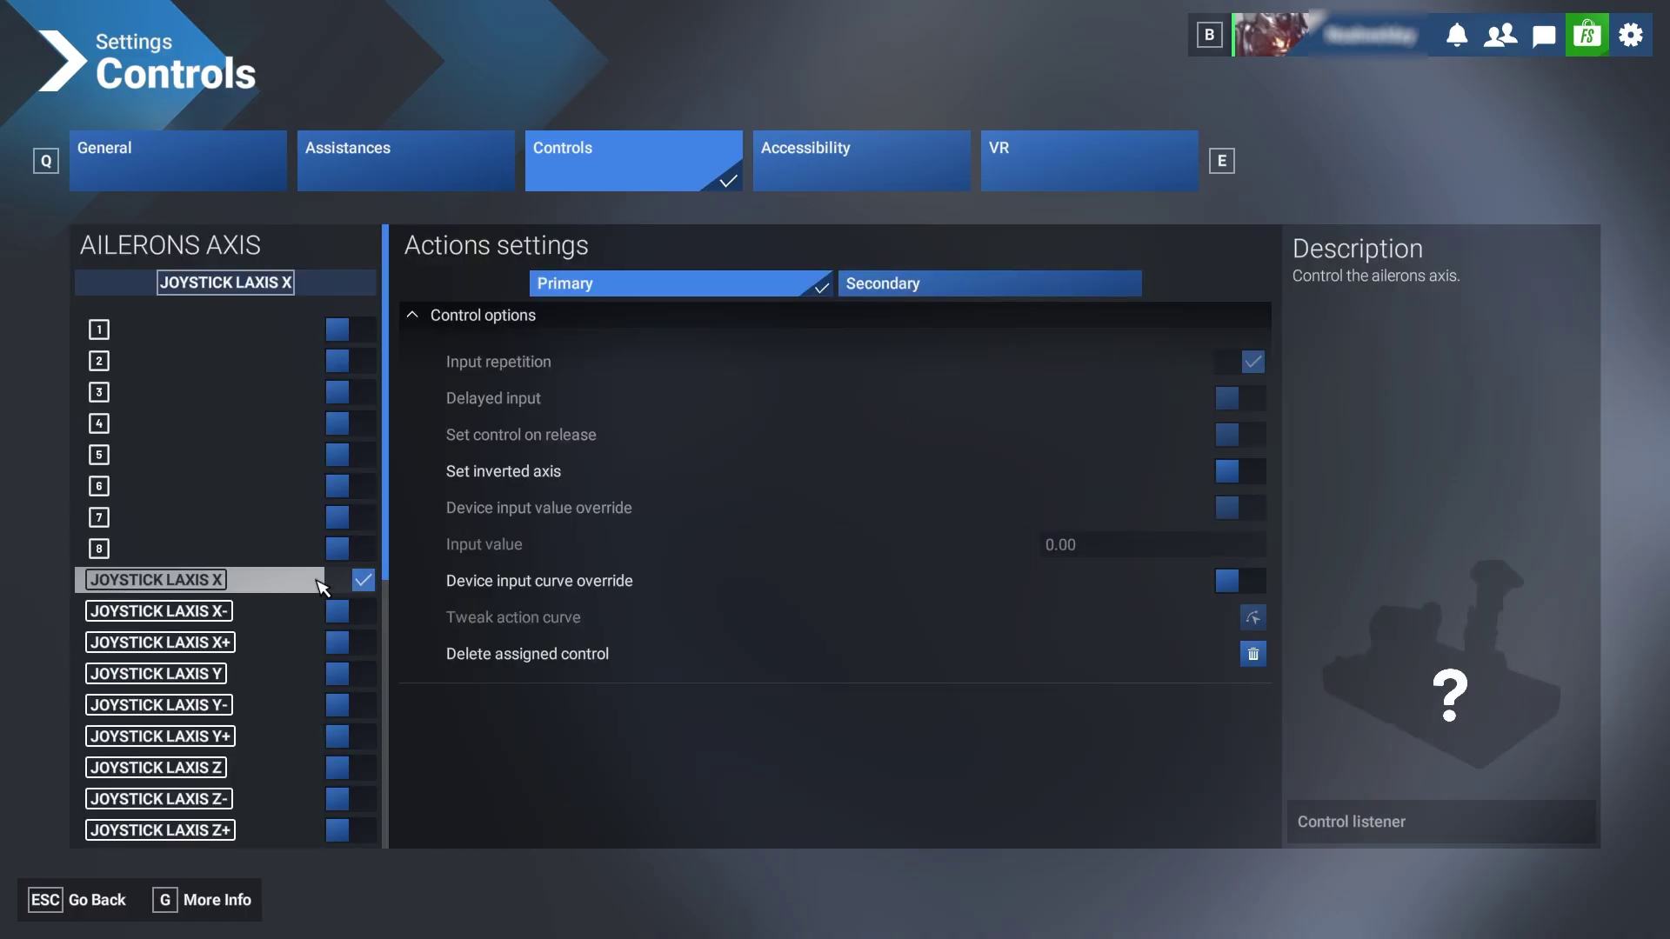
{"action": "left_click", "coordinate": [78, 900]}
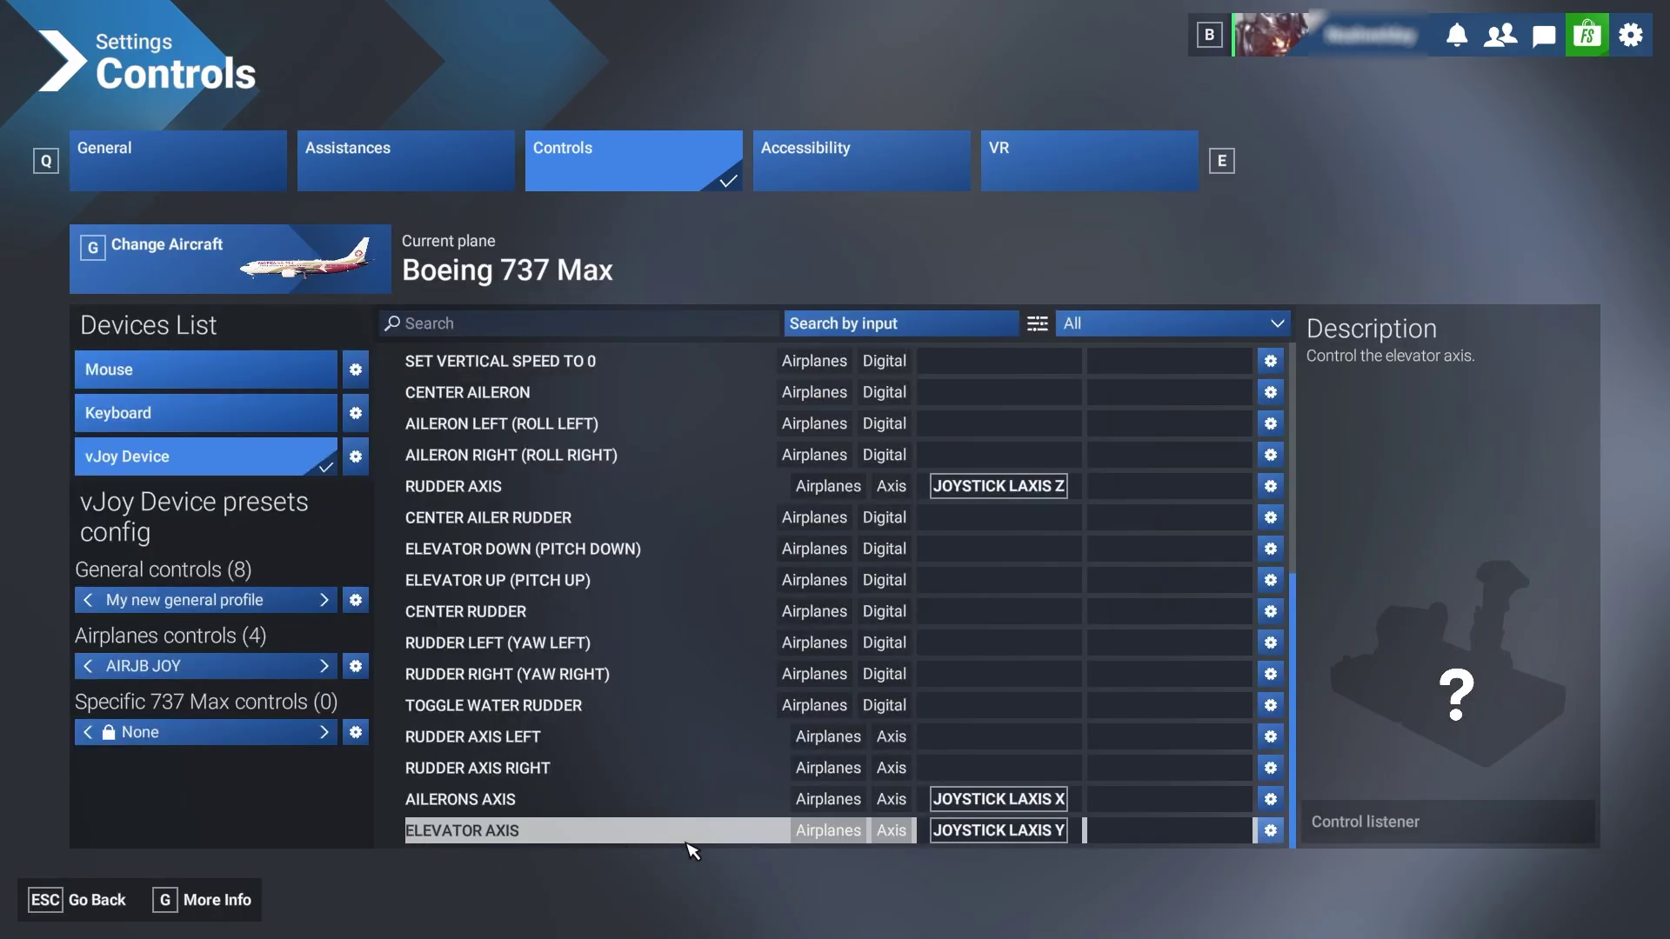
{"action": "left_click", "coordinate": [1270, 830]}
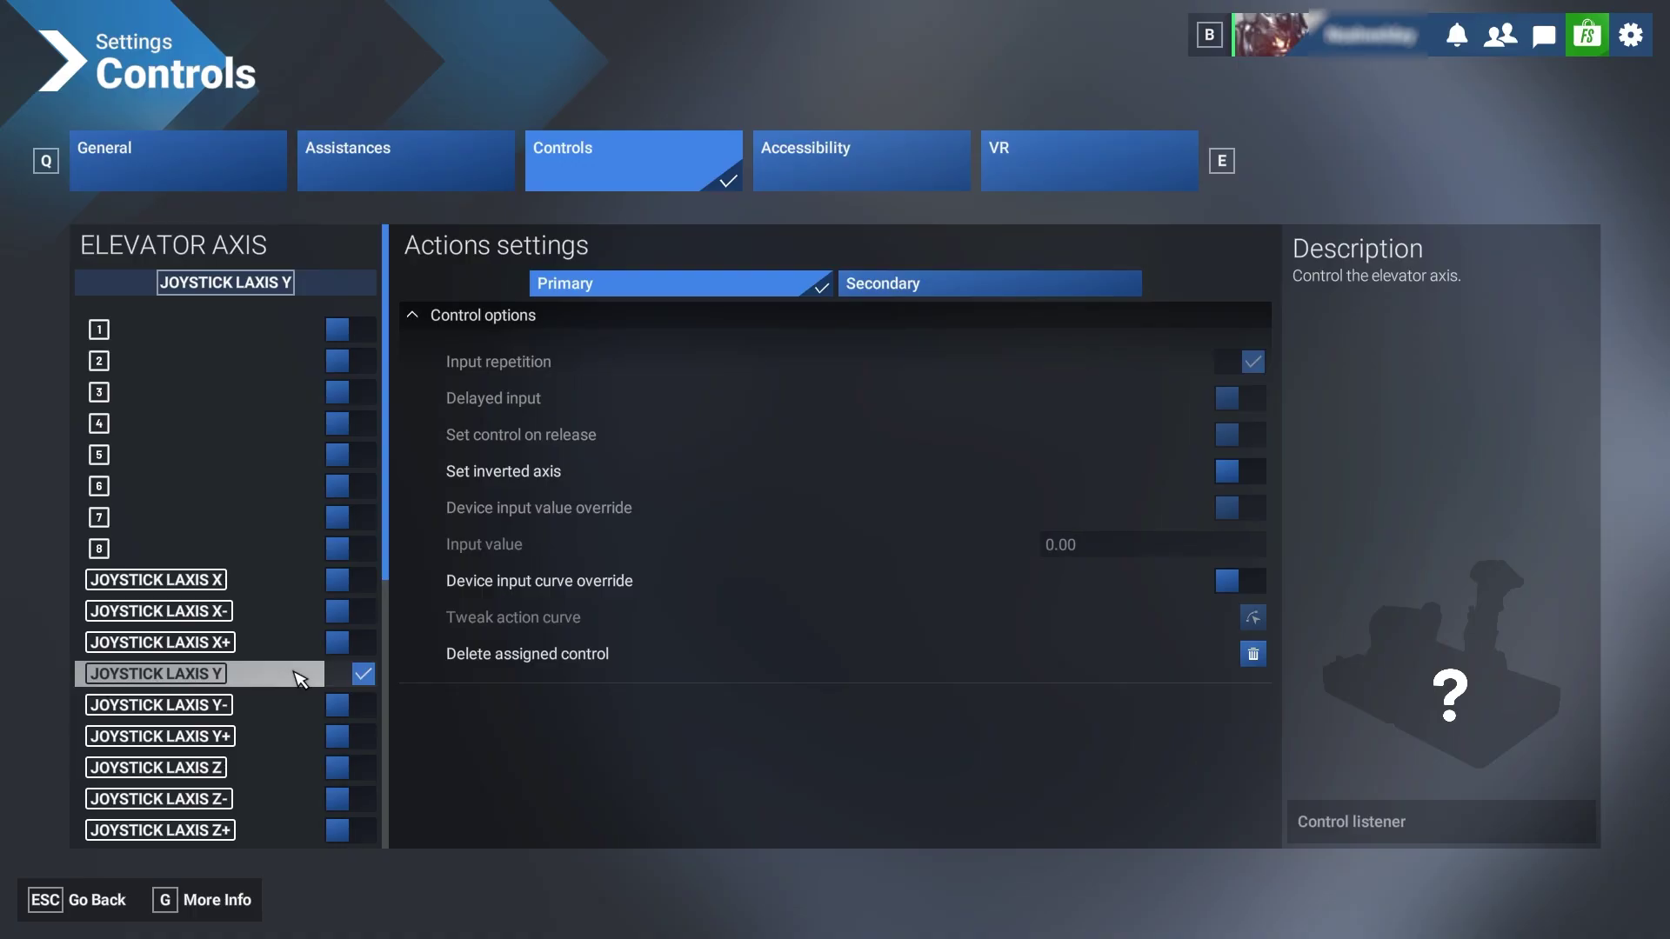
{"action": "left_click", "coordinate": [101, 906]}
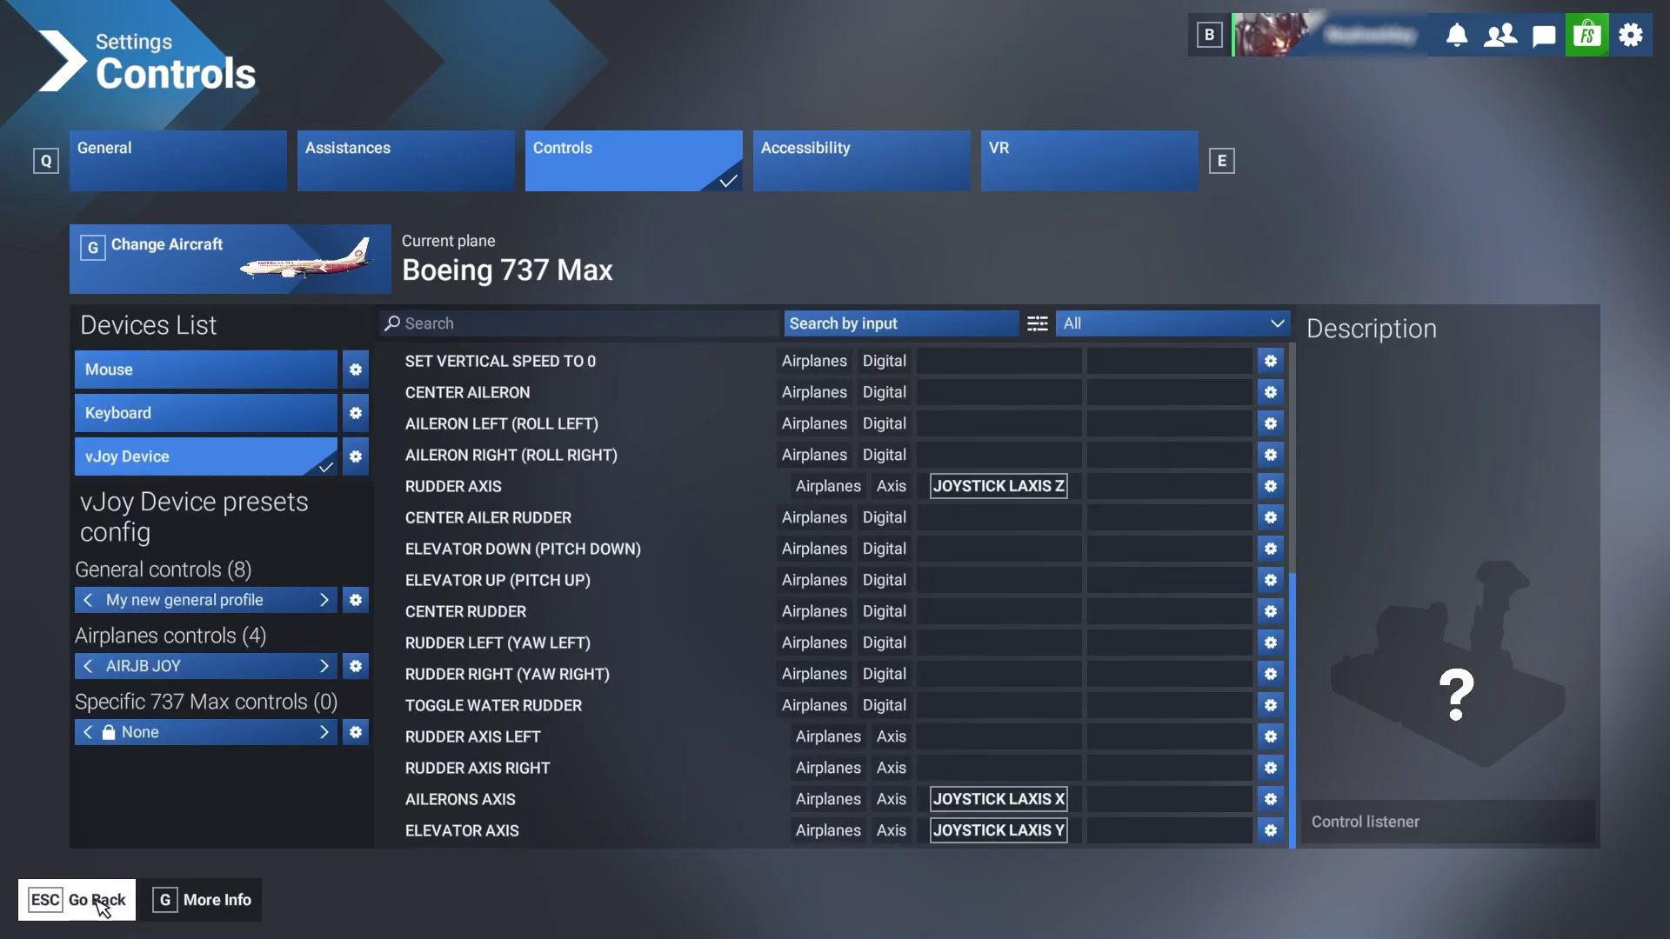
Set the vJoy Device's hardware Sensitivity + to 0 for a straight response curve.
{"action": "left_click", "coordinate": [356, 458]}
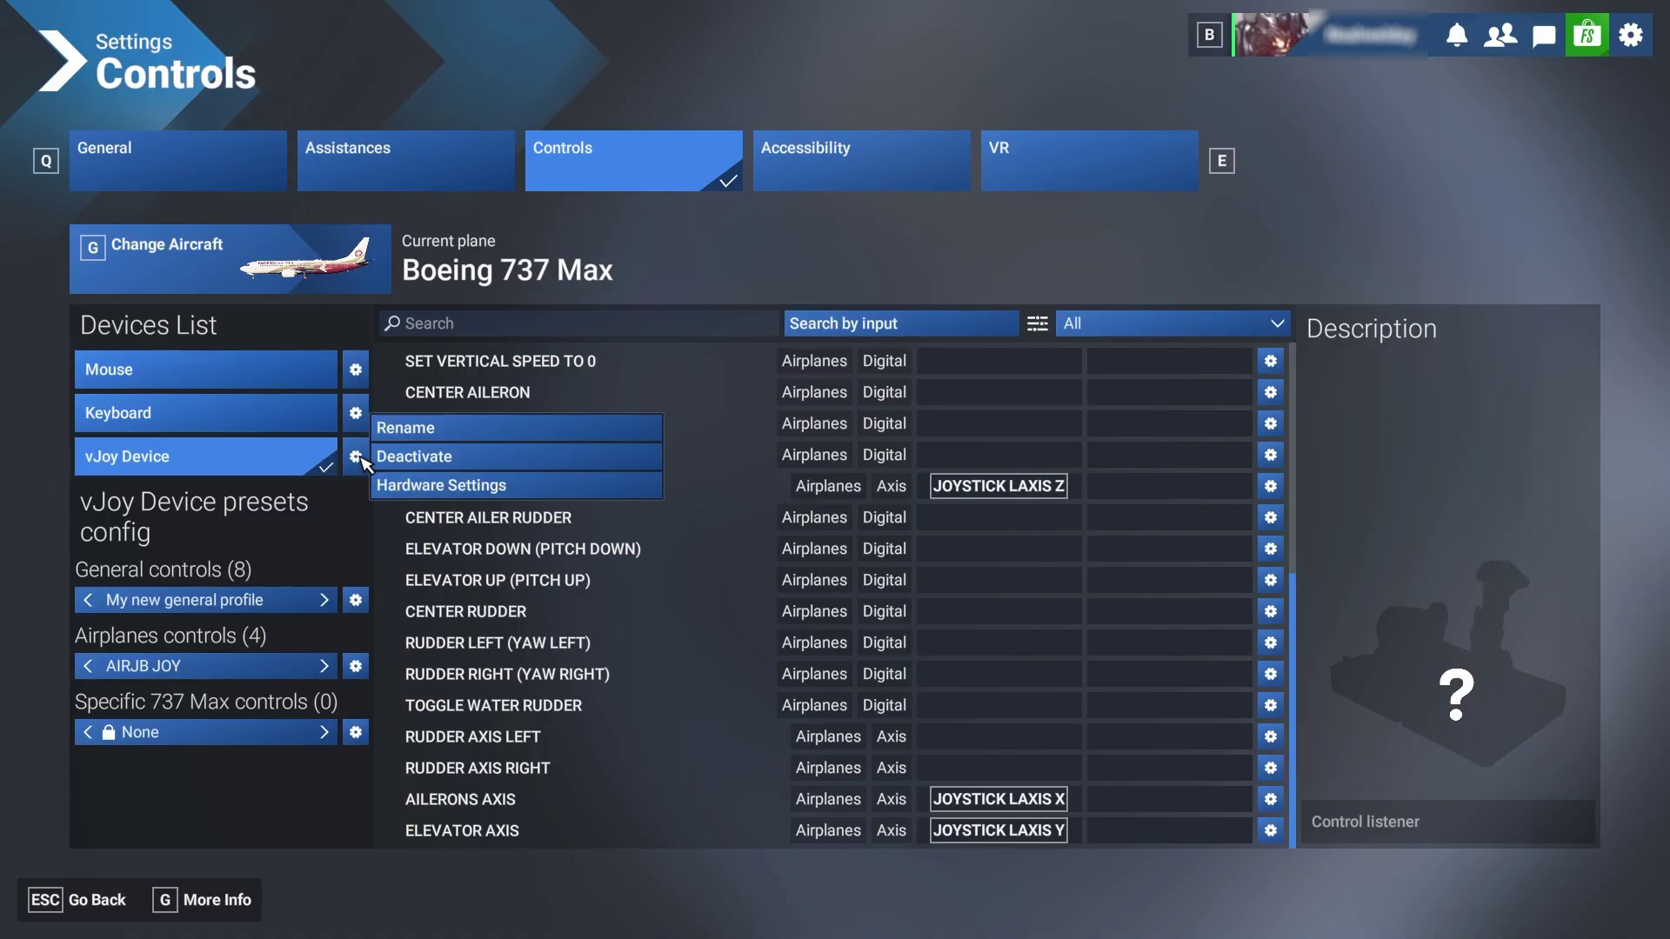
{"action": "left_click", "coordinate": [402, 487]}
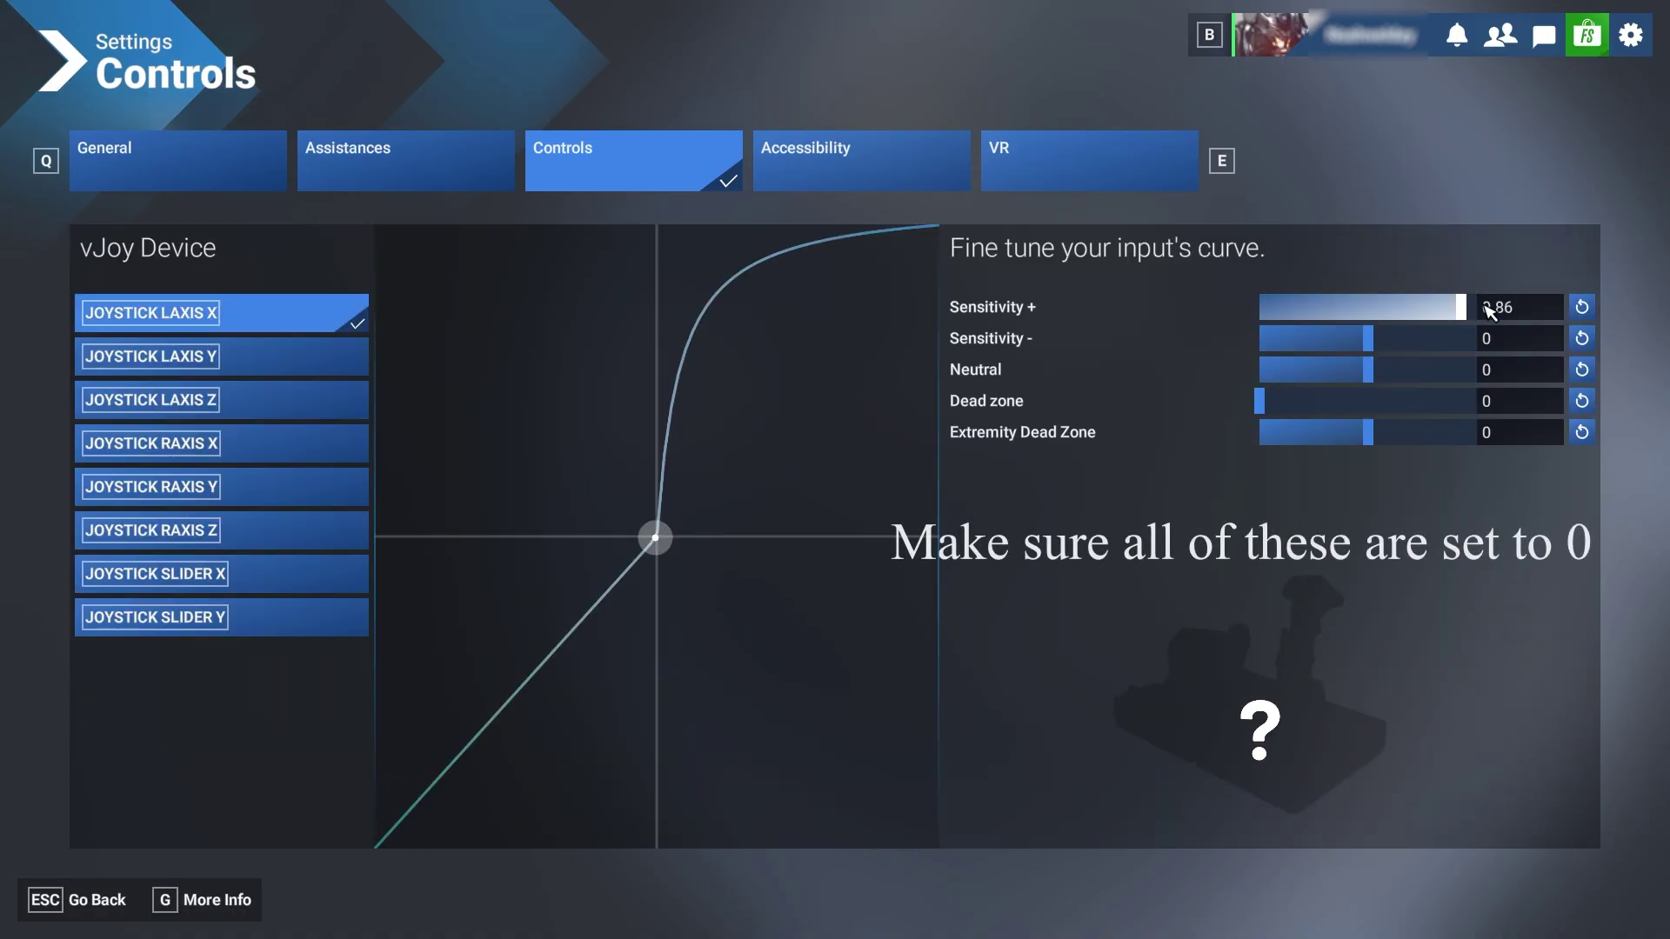
{"action": "left_click_drag", "start_coordinate": [1470, 315], "coordinate": [1377, 318]}
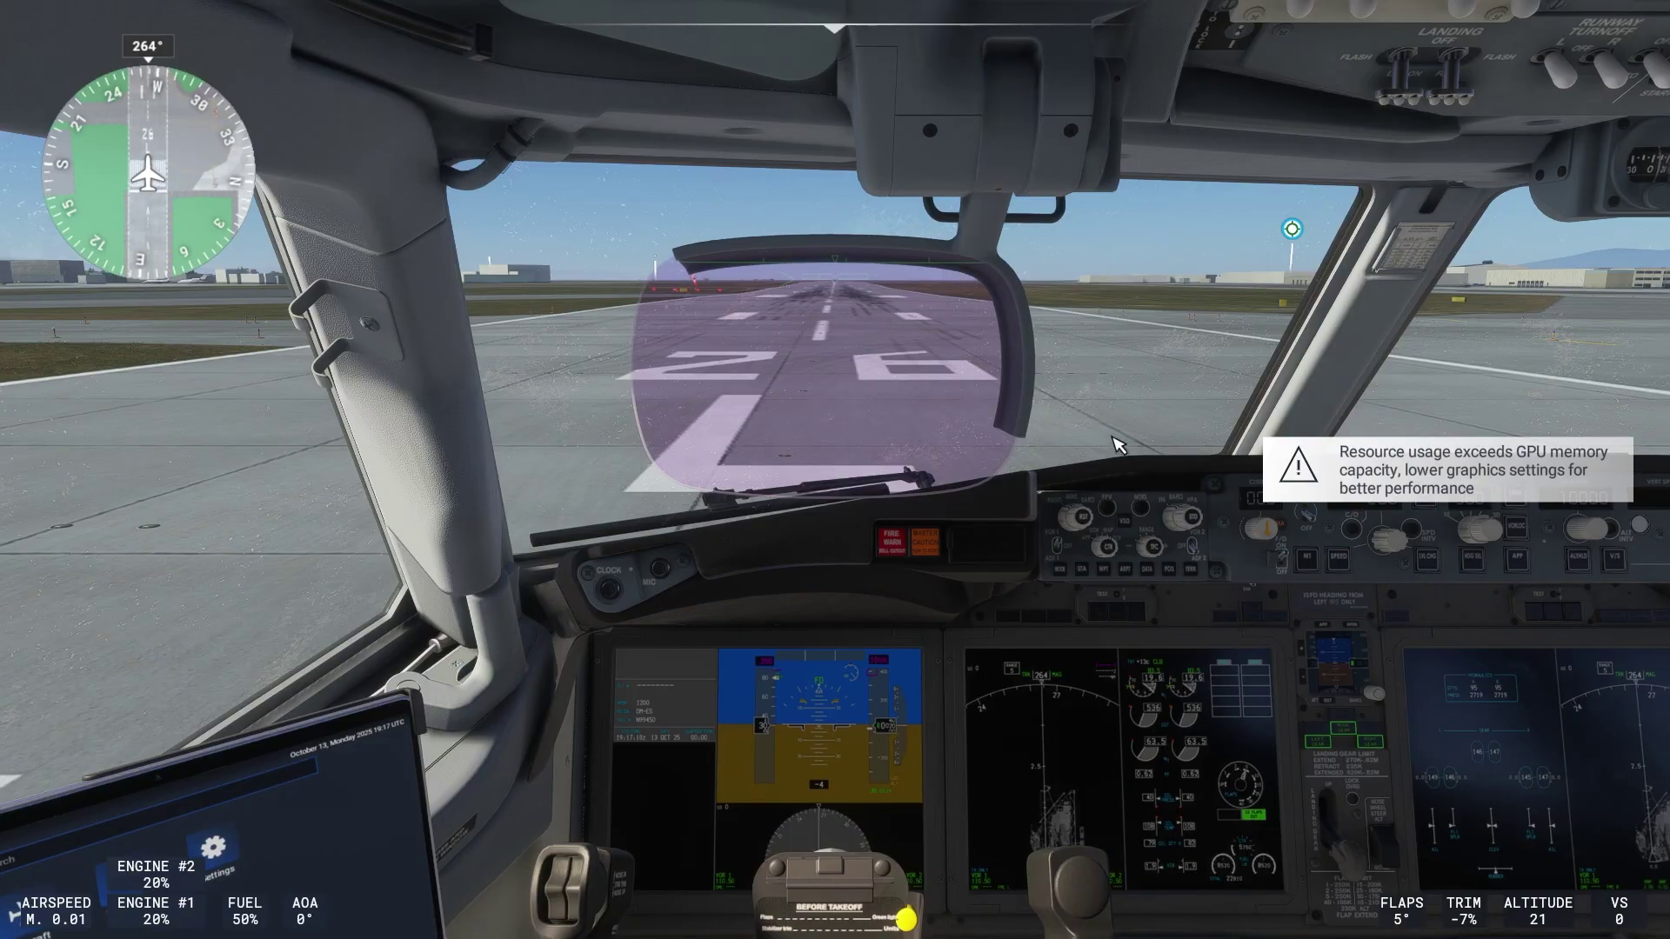
Bring the AirJB window up over the cockpit and reposition it.
{"action": "key", "text": "super"}
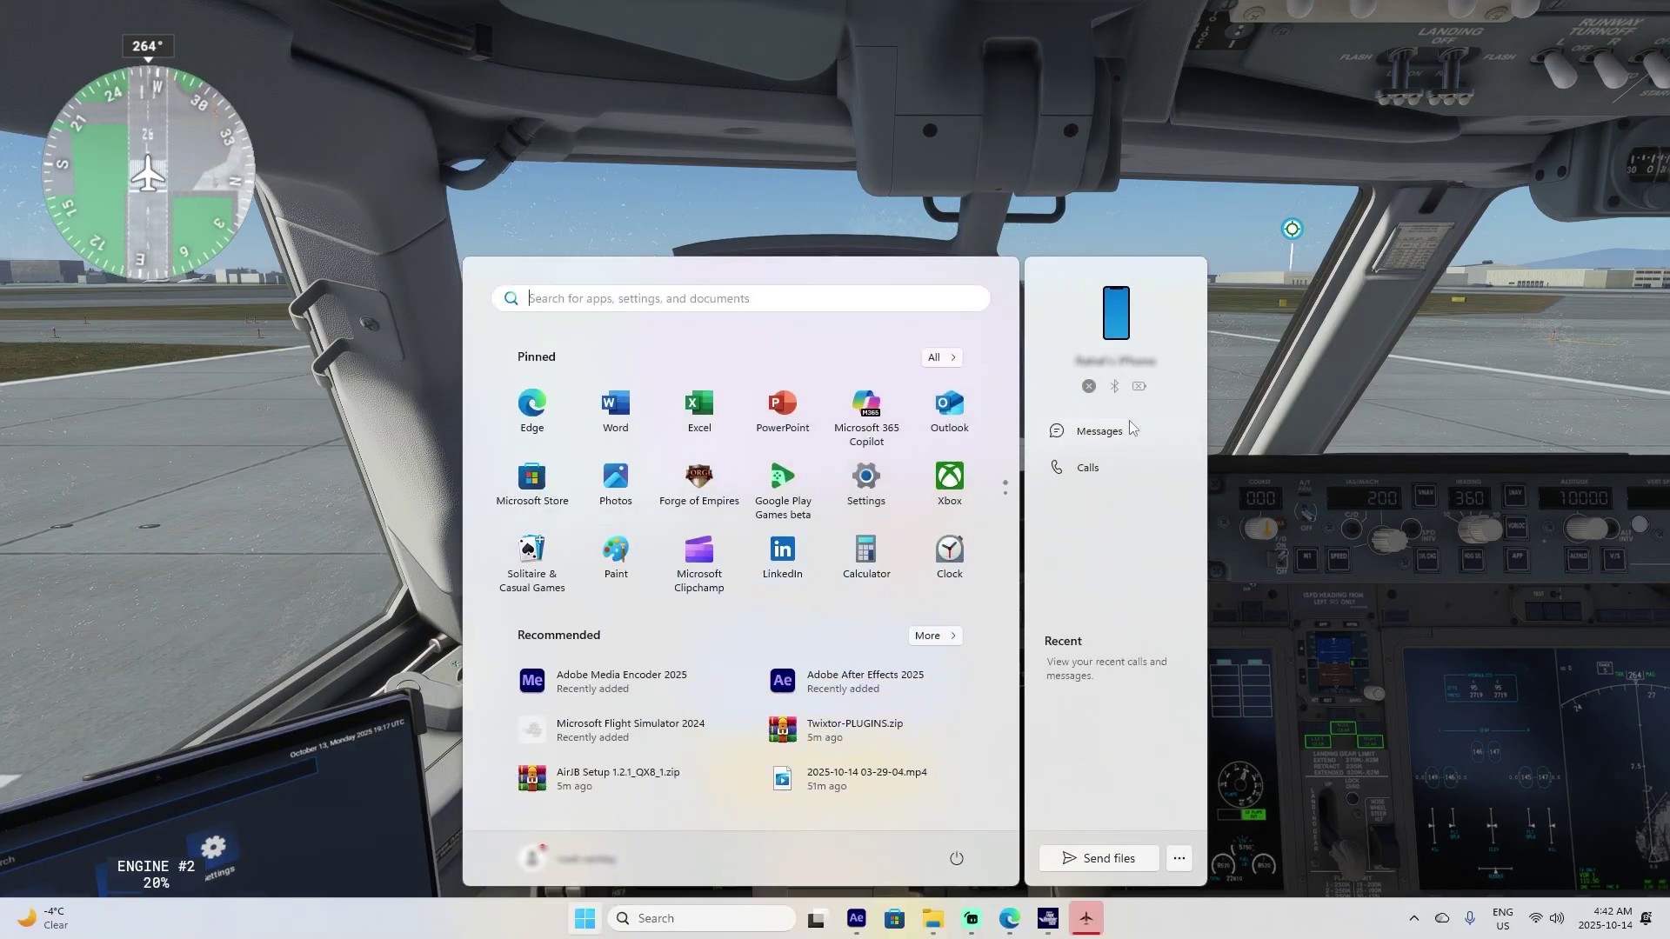
{"action": "left_click", "coordinate": [1087, 922]}
{"action": "left_click_drag", "start_coordinate": [736, 212], "coordinate": [1270, 152]}
Connect the virtual joystick, enable yoke control, and engage the yoke pad to steer with the mouse.
{"action": "scroll", "coordinate": [1134, 380], "scroll_direction": "down", "scroll_amount": 6}
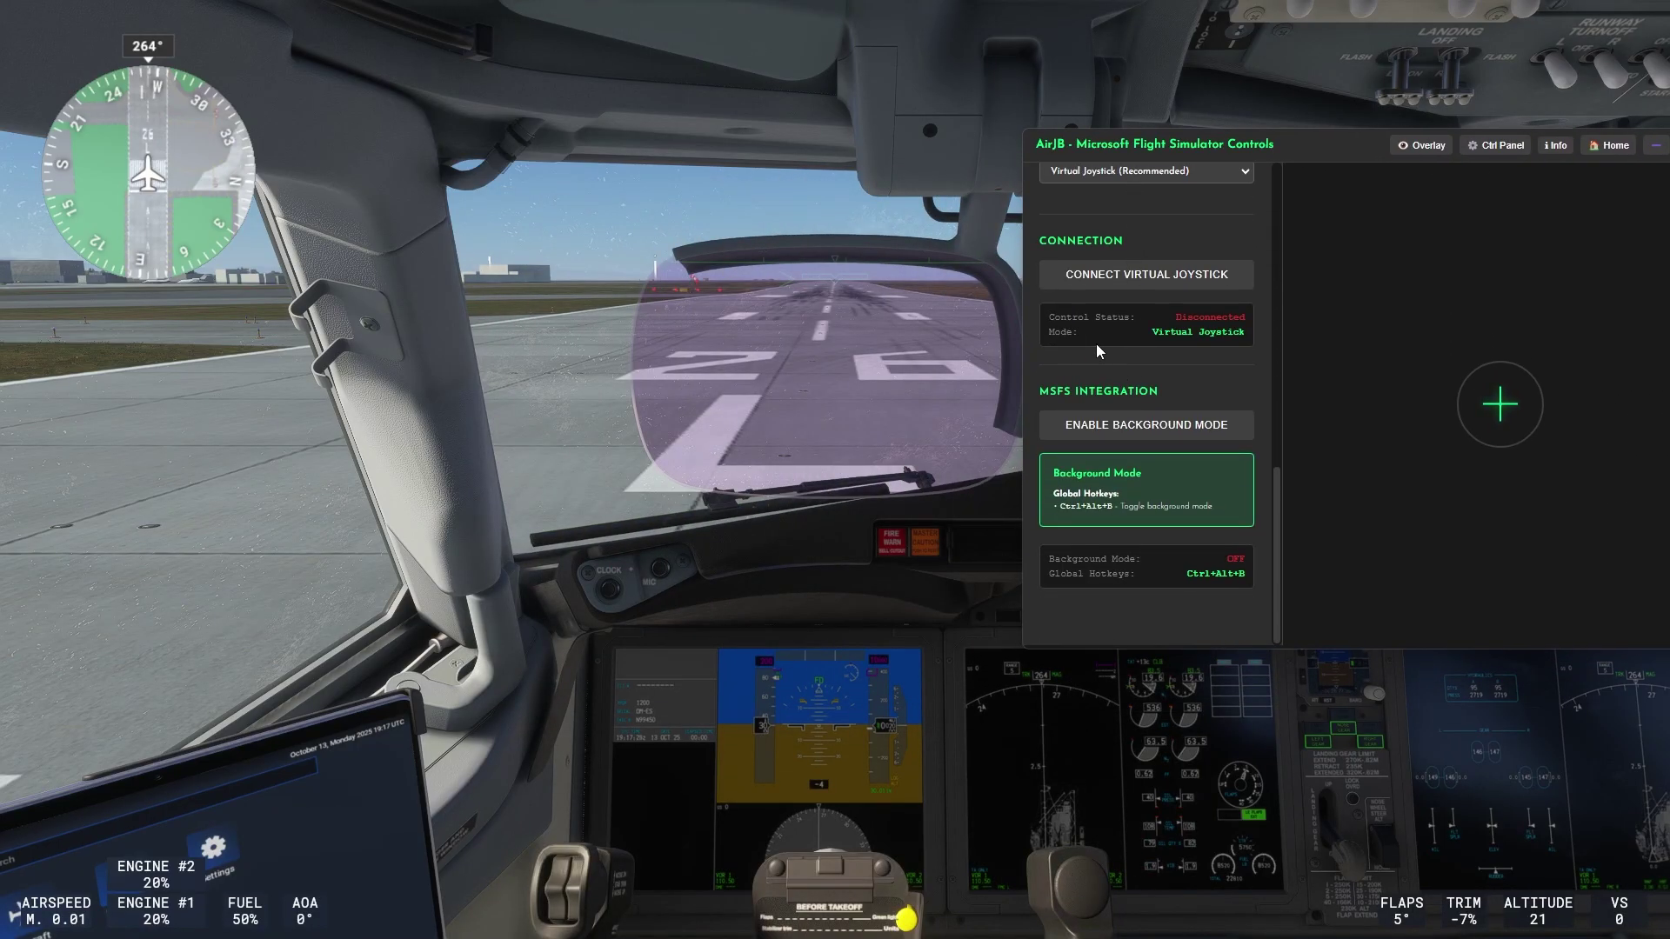
{"action": "left_click", "coordinate": [1135, 275]}
{"action": "scroll", "coordinate": [1141, 424], "scroll_direction": "up", "scroll_amount": 10}
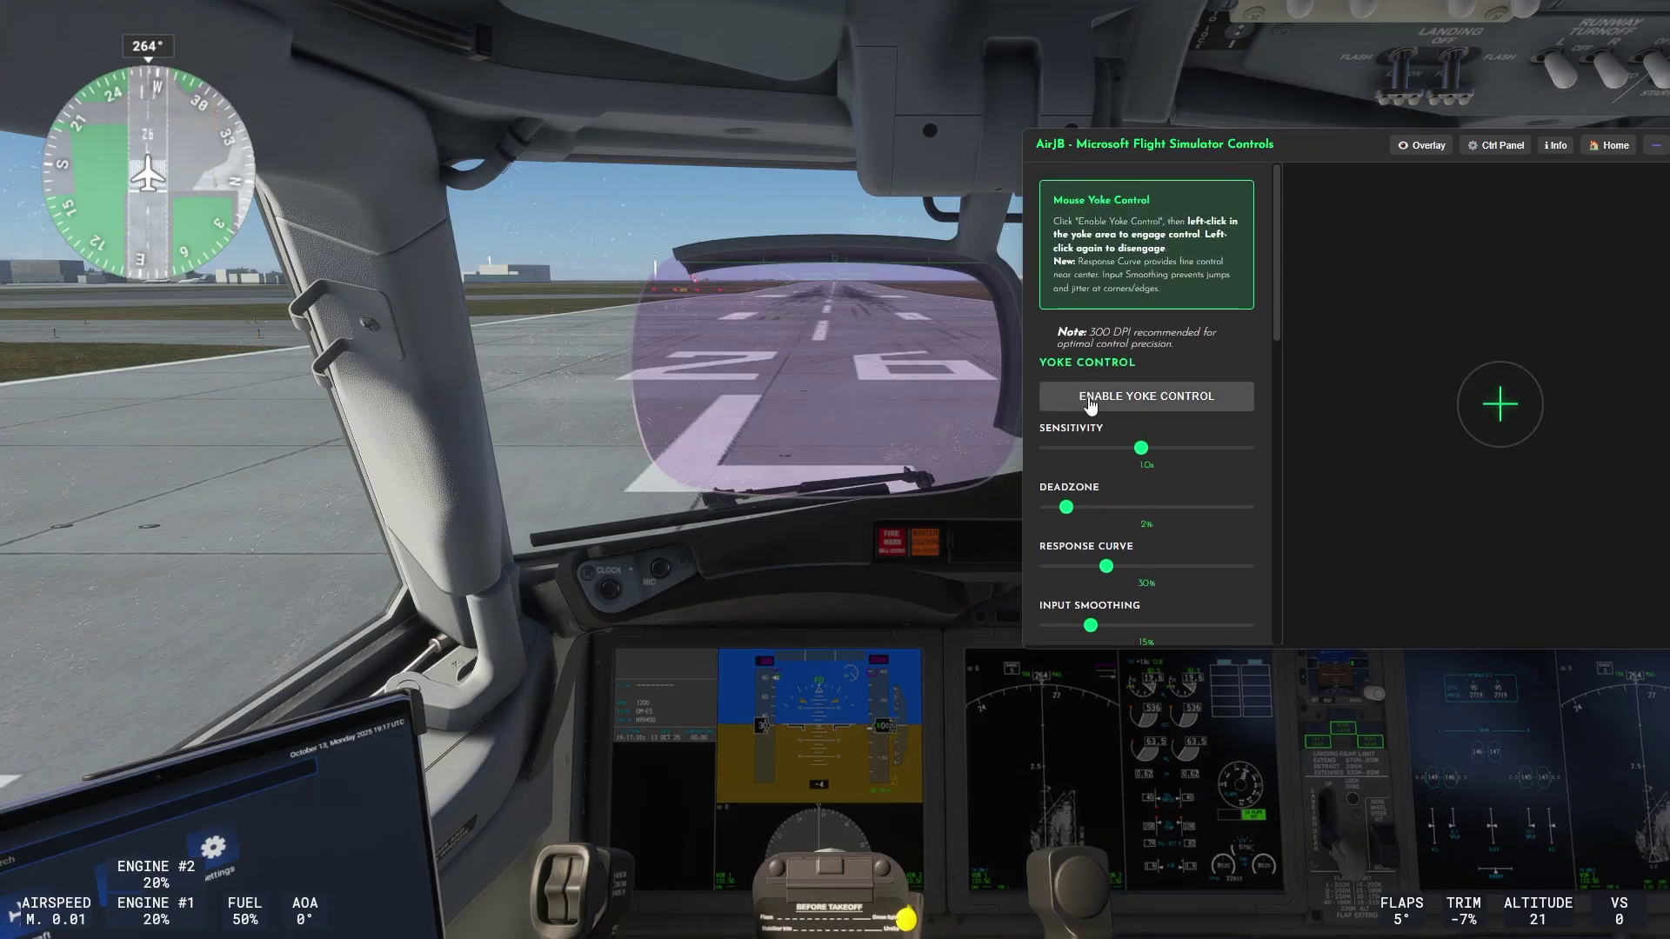
{"action": "left_click", "coordinate": [1090, 398]}
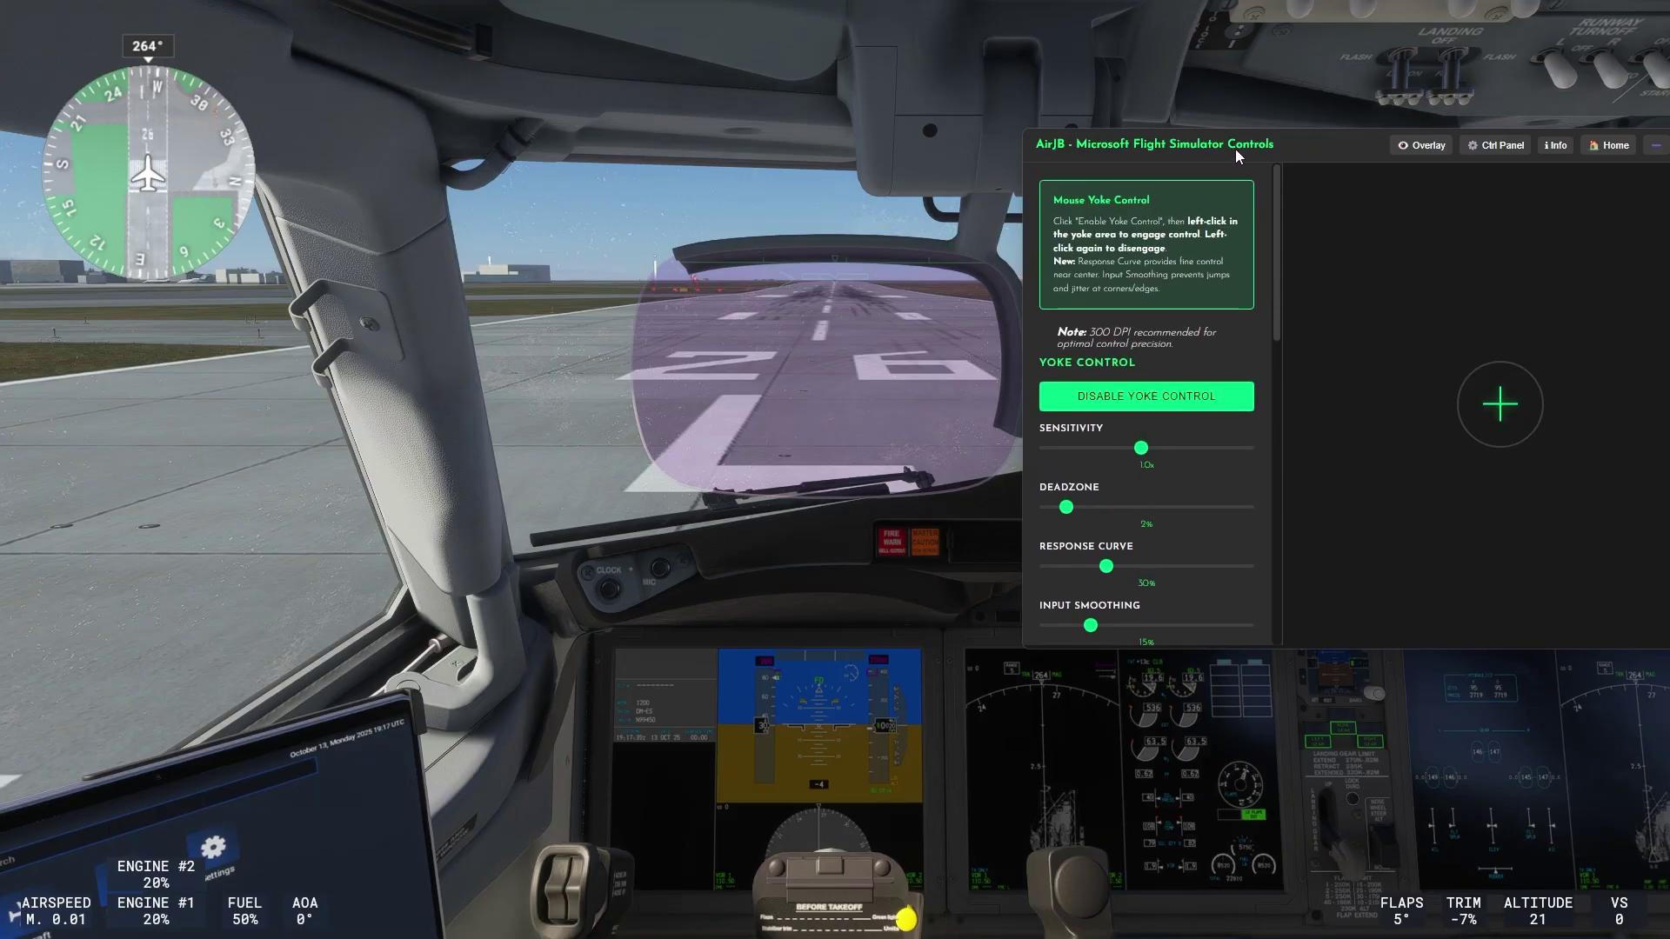
{"action": "left_click_drag", "start_coordinate": [1235, 148], "coordinate": [1162, 119]}
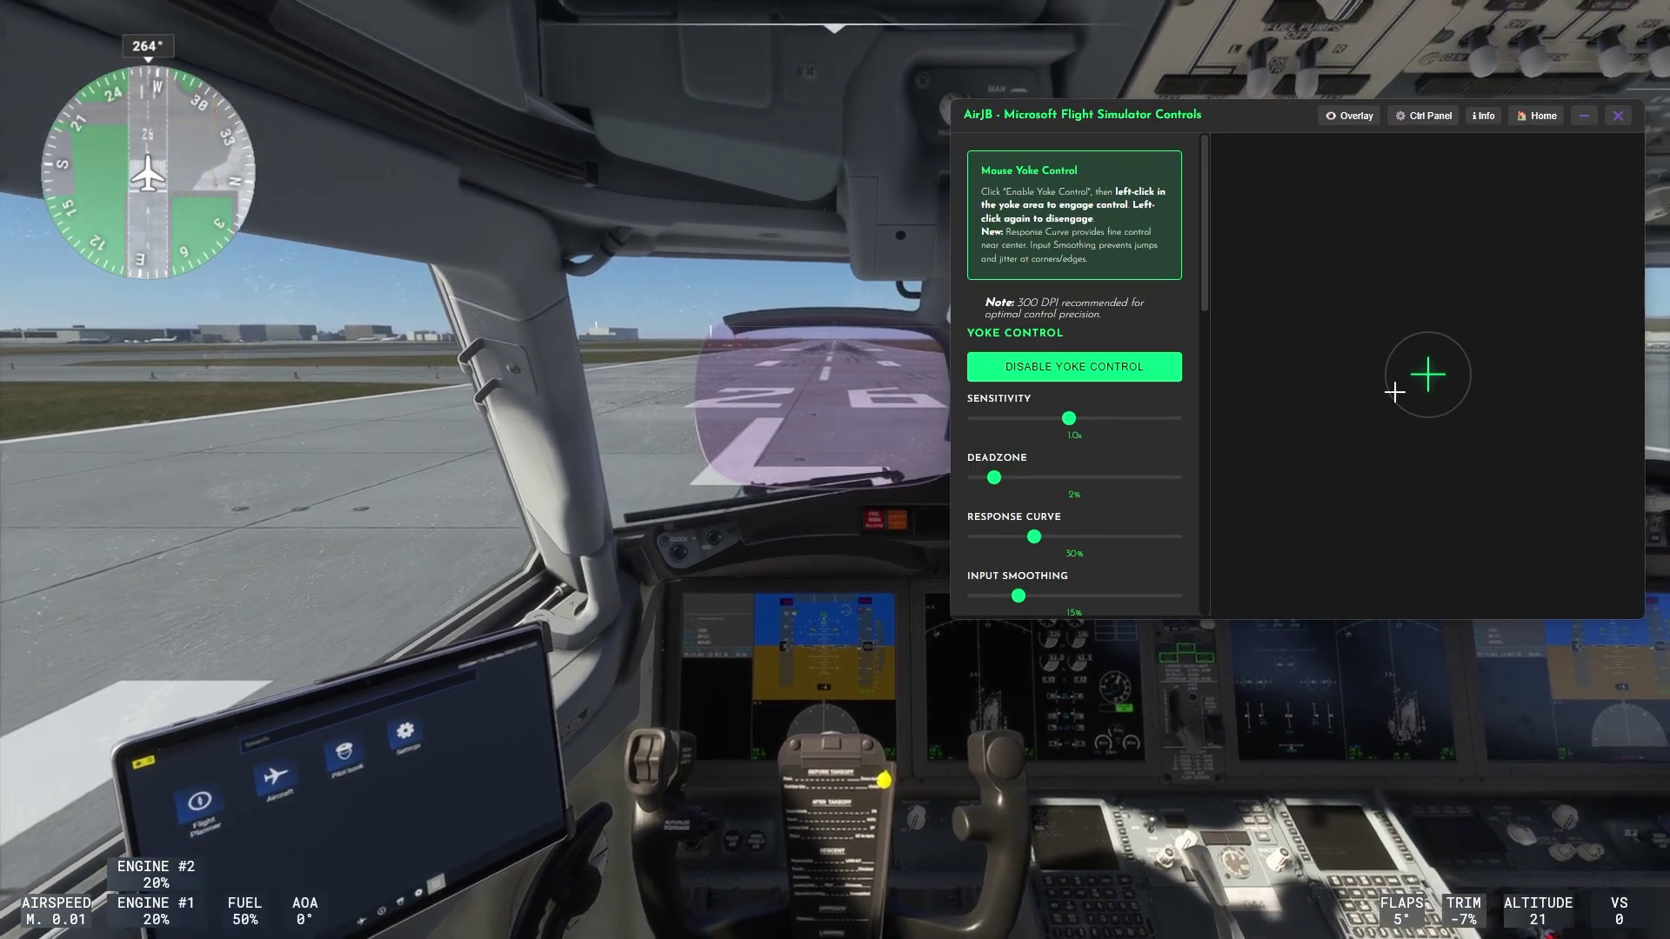
{"action": "left_click", "coordinate": [1428, 366]}
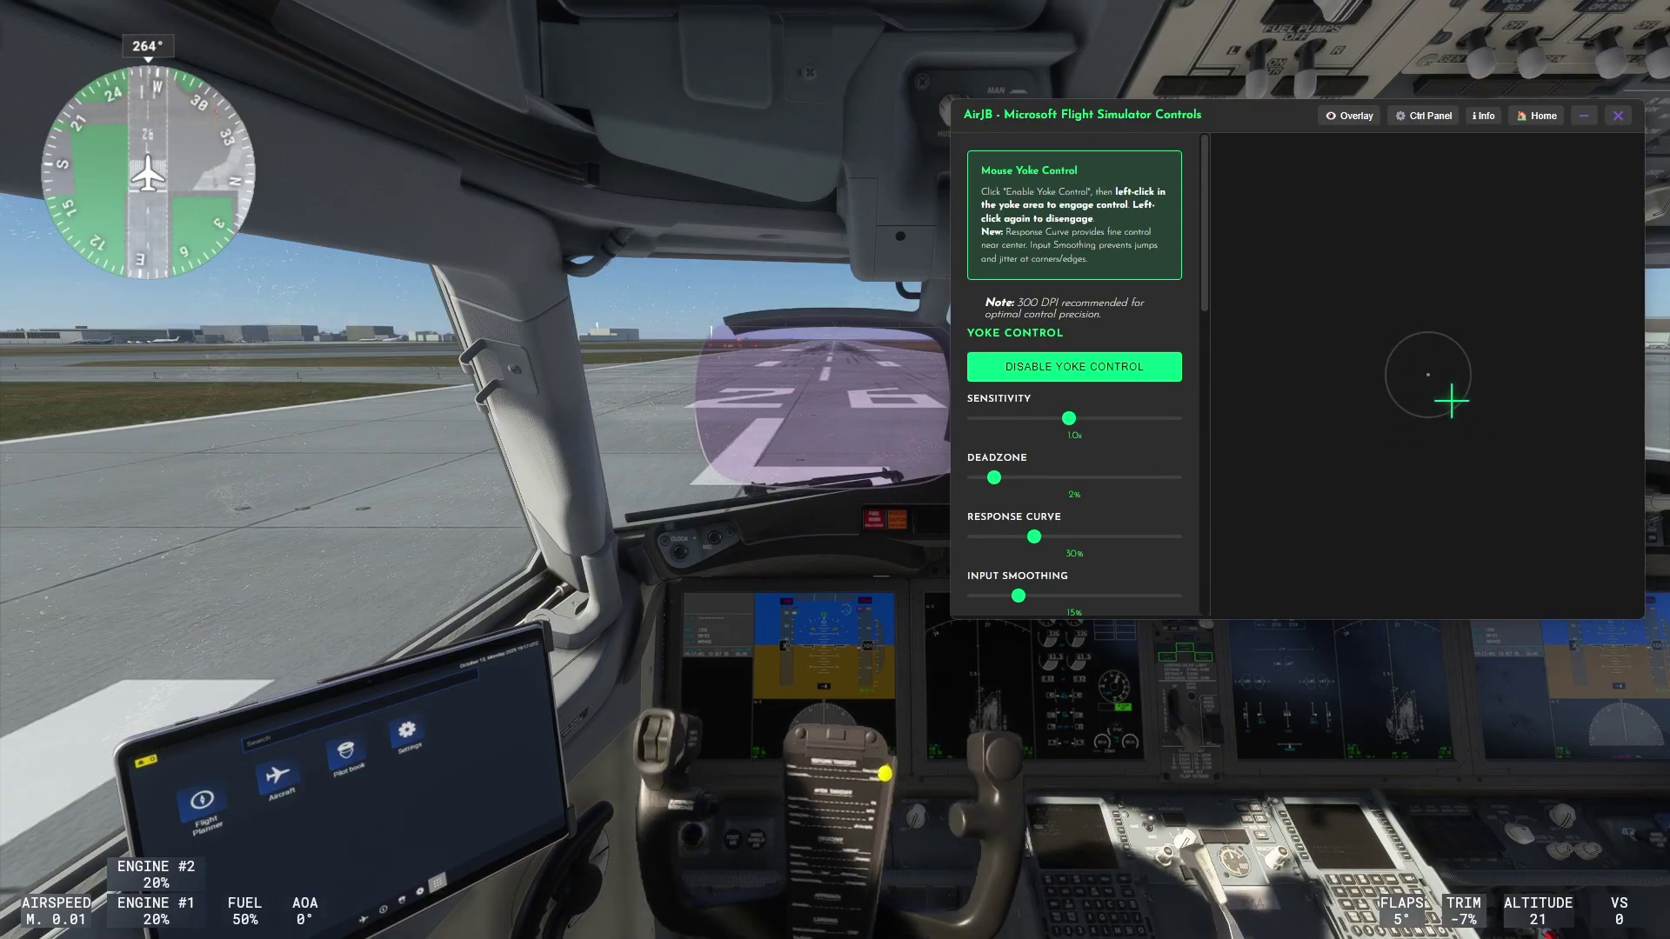
Release the yoke, switch AirJB to the compact overlay, and shrink it into the upper-right corner.
{"action": "left_click", "coordinate": [1431, 376]}
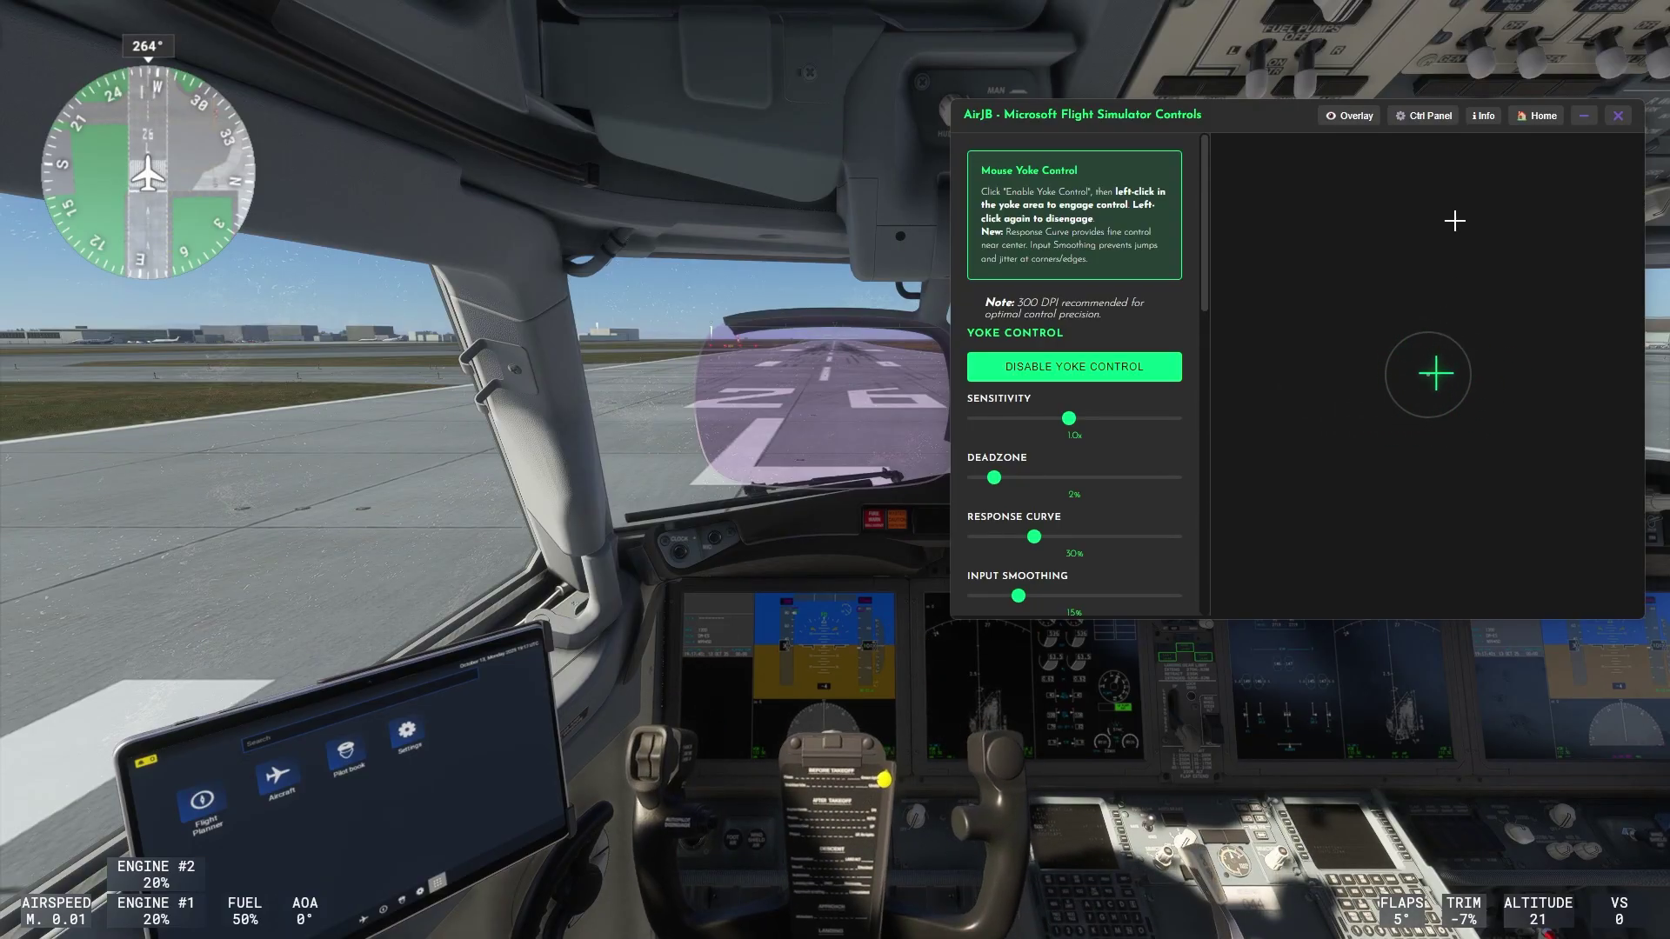
{"action": "left_click", "coordinate": [1349, 116]}
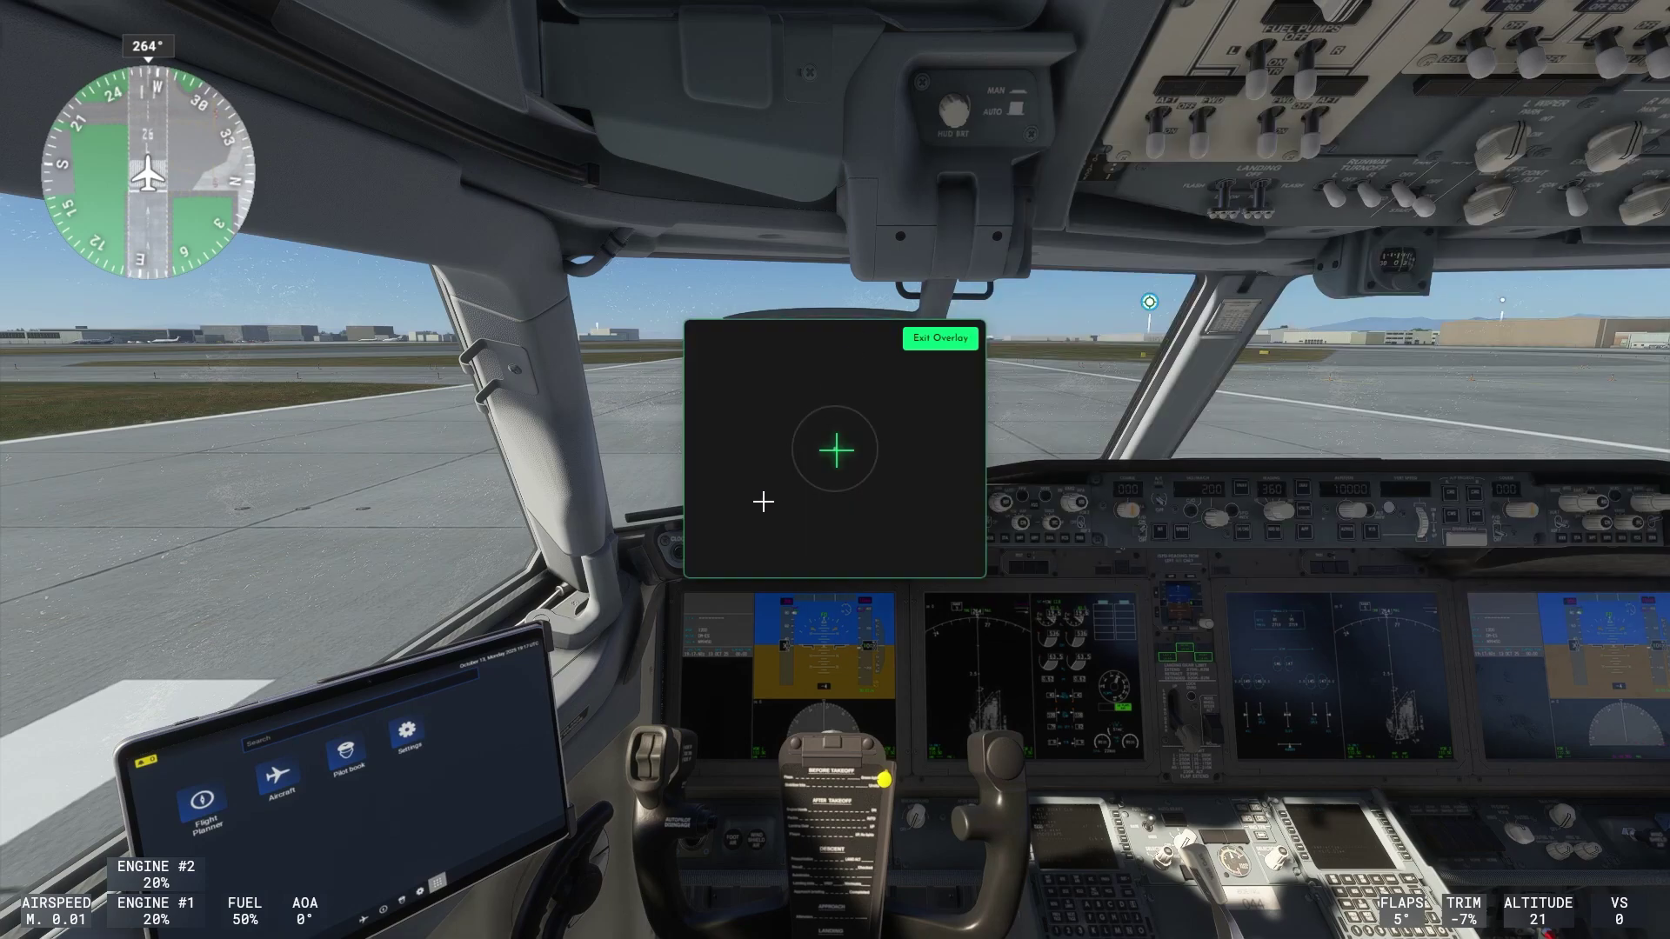
{"action": "left_click_drag", "start_coordinate": [763, 502], "coordinate": [1611, 115]}
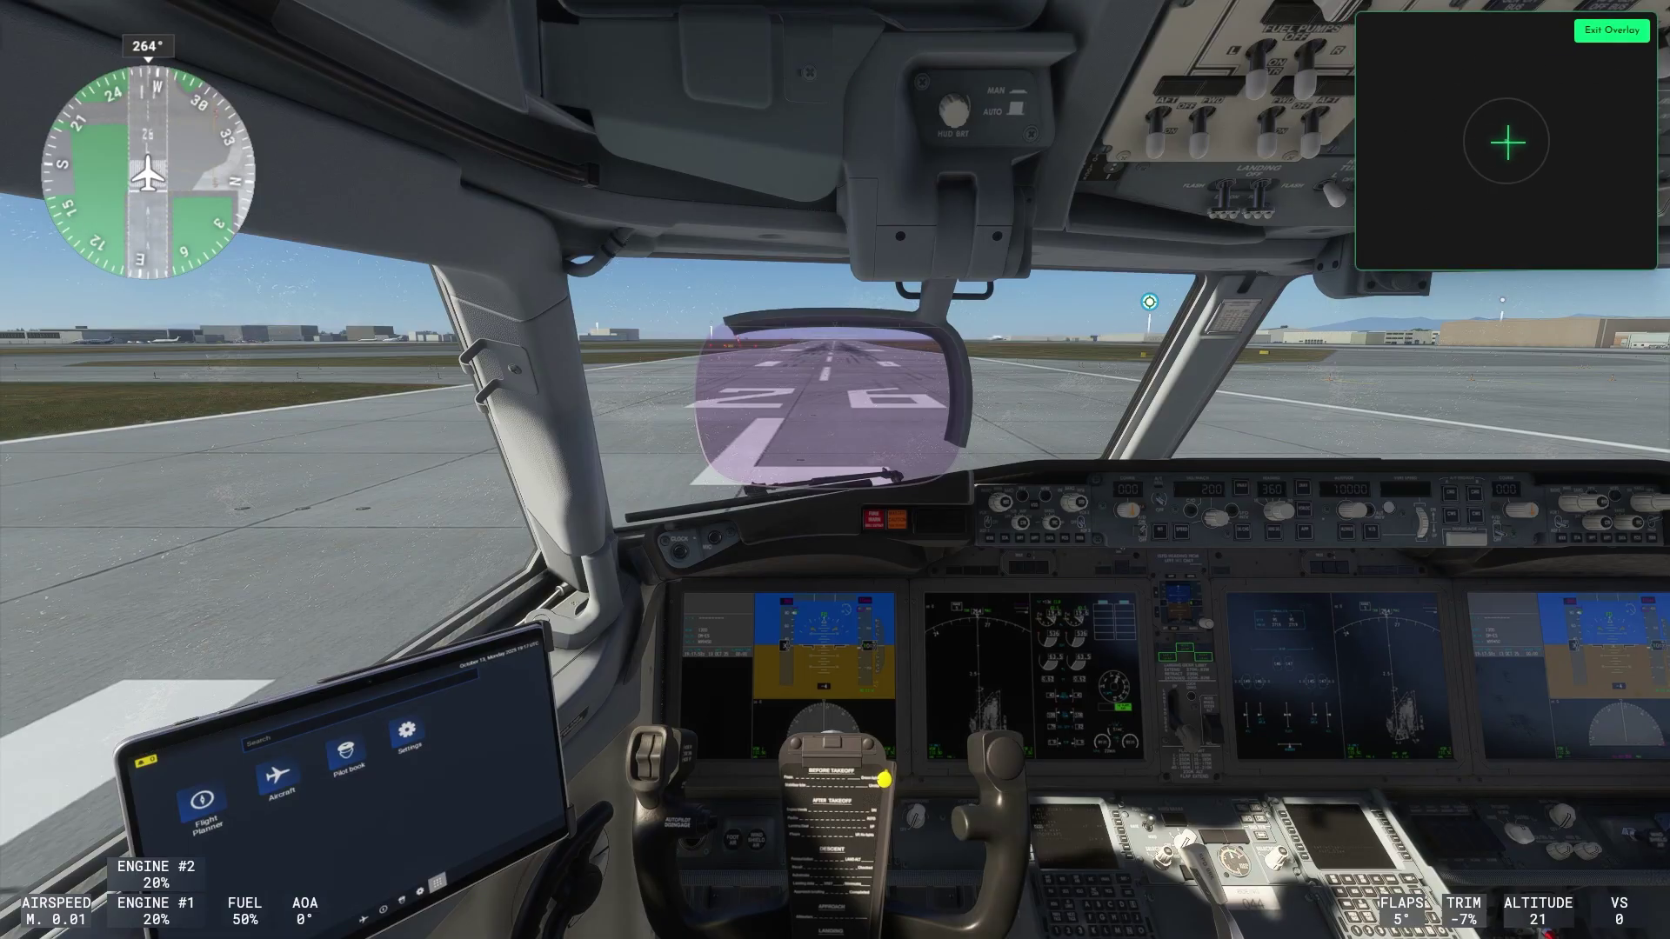
{"action": "left_click_drag", "start_coordinate": [1504, 146], "coordinate": [1502, 142]}
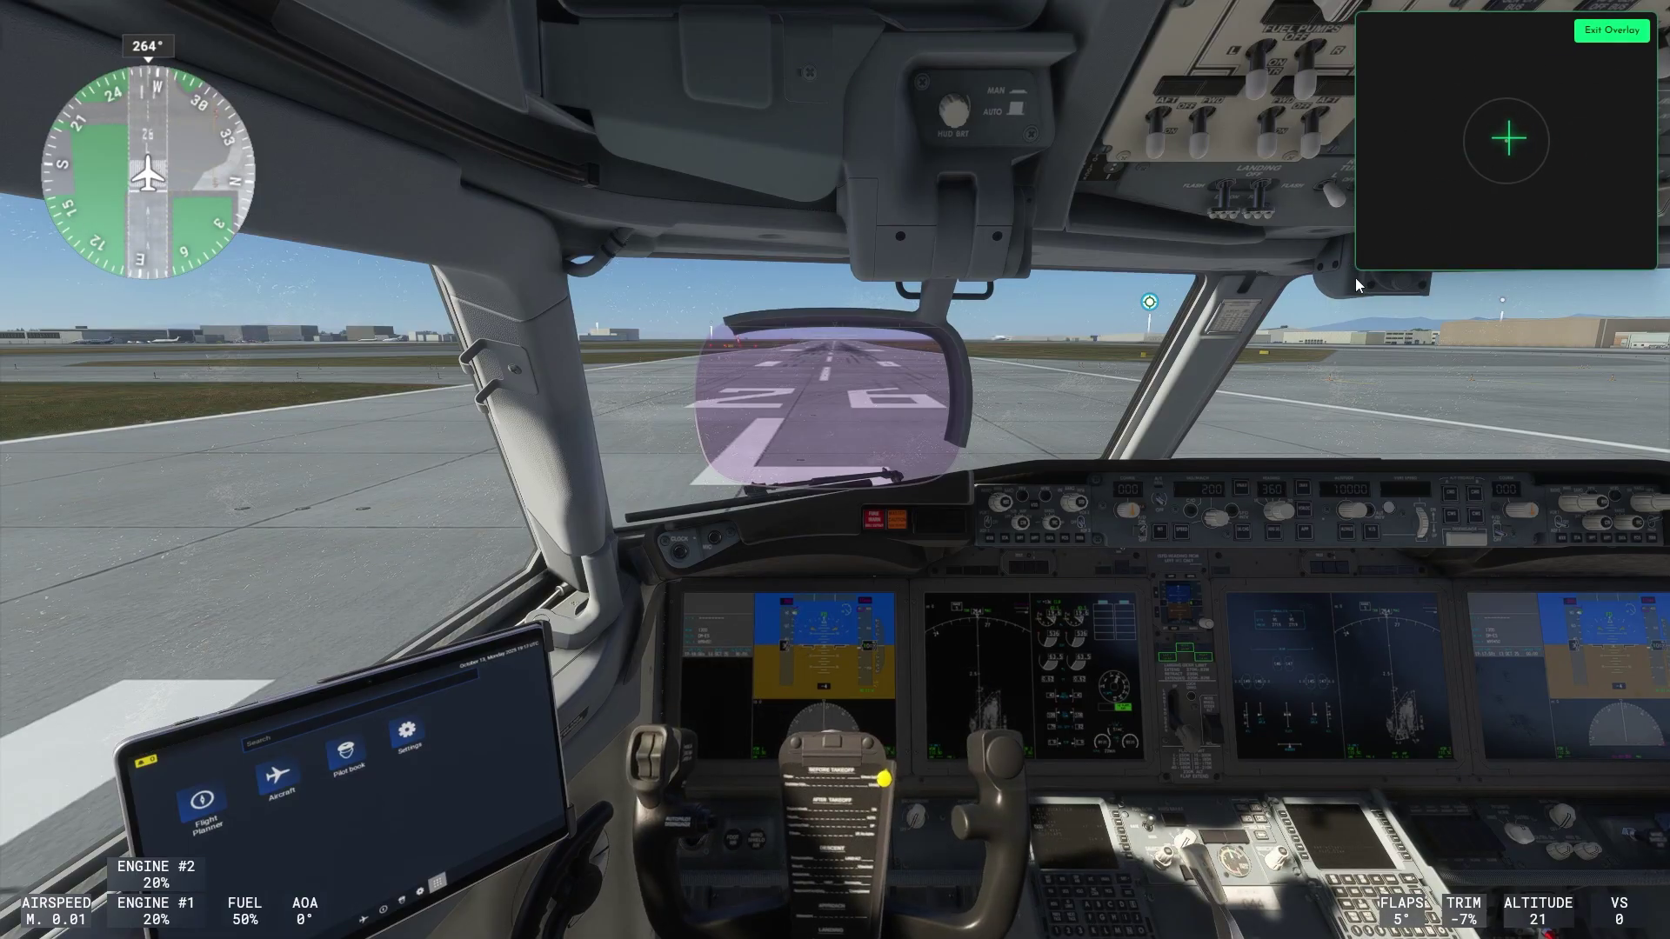
{"action": "left_click_drag", "start_coordinate": [1357, 271], "coordinate": [1466, 176]}
Deflect the overlay yoke up-left and back to test it against the 737 yoke.
{"action": "mouse_move", "coordinate": [1564, 98]}
{"action": "left_mouse_down"}
{"action": "mouse_move", "coordinate": [1541, 80]}
{"action": "mouse_move", "coordinate": [1532, 99]}
{"action": "mouse_move", "coordinate": [1554, 96]}
{"action": "left_mouse_up"}
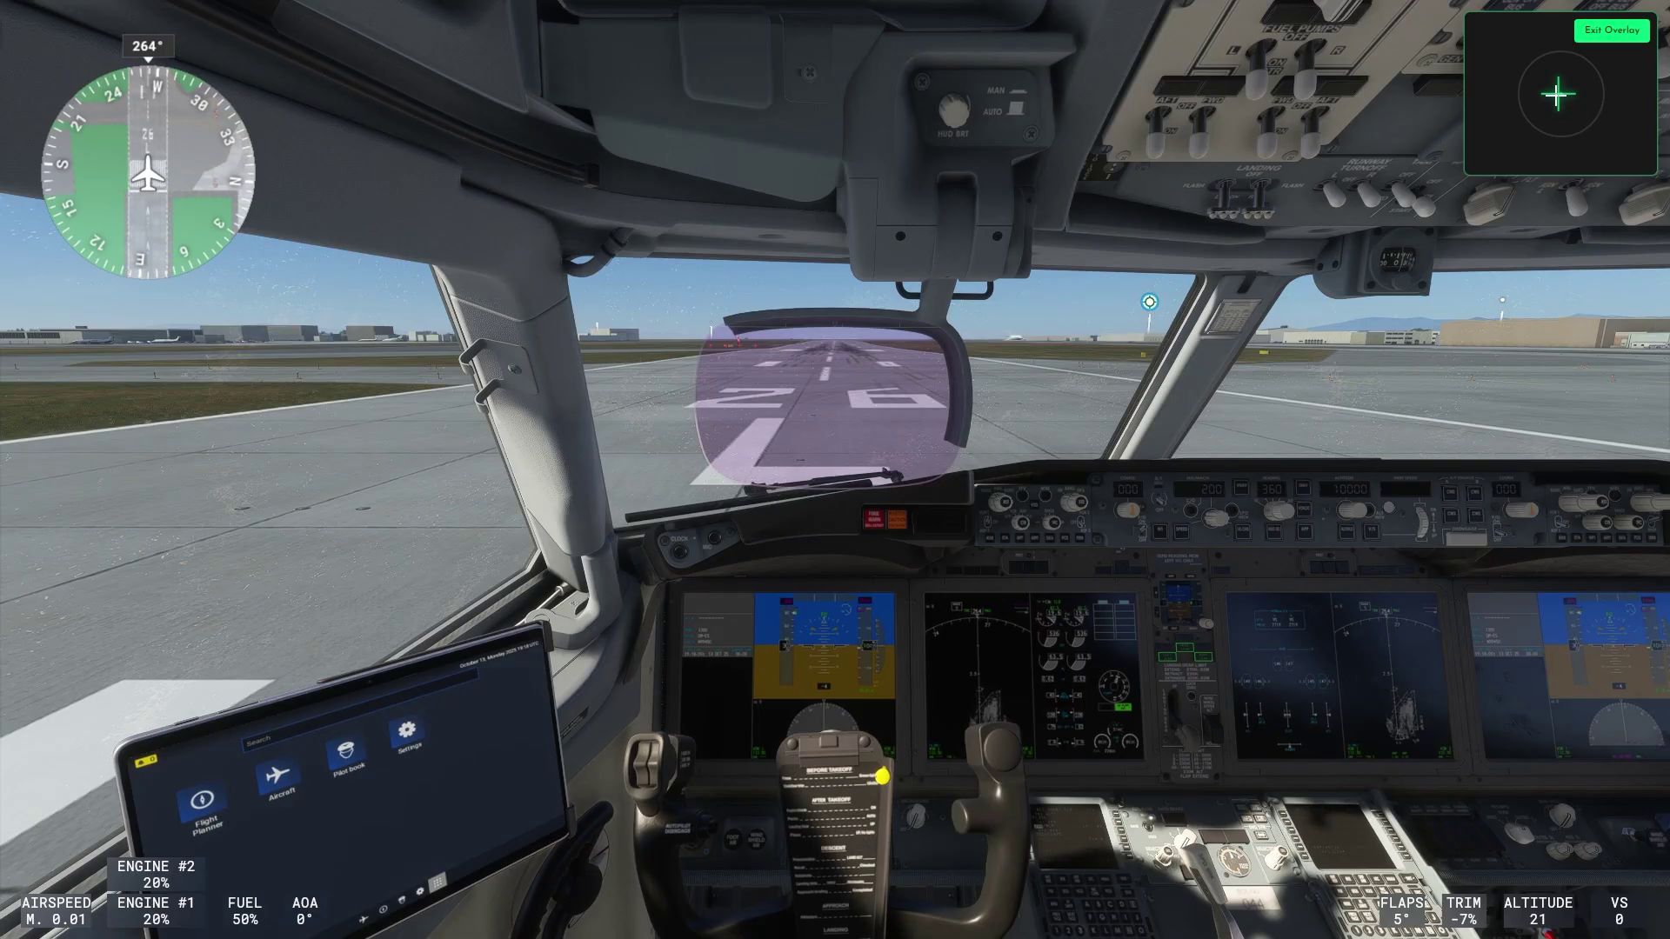
{"action": "mouse_move", "coordinate": [1556, 94]}
{"action": "left_mouse_down"}
{"action": "mouse_move", "coordinate": [1531, 104]}
{"action": "mouse_move", "coordinate": [1559, 94]}
{"action": "left_mouse_up"}
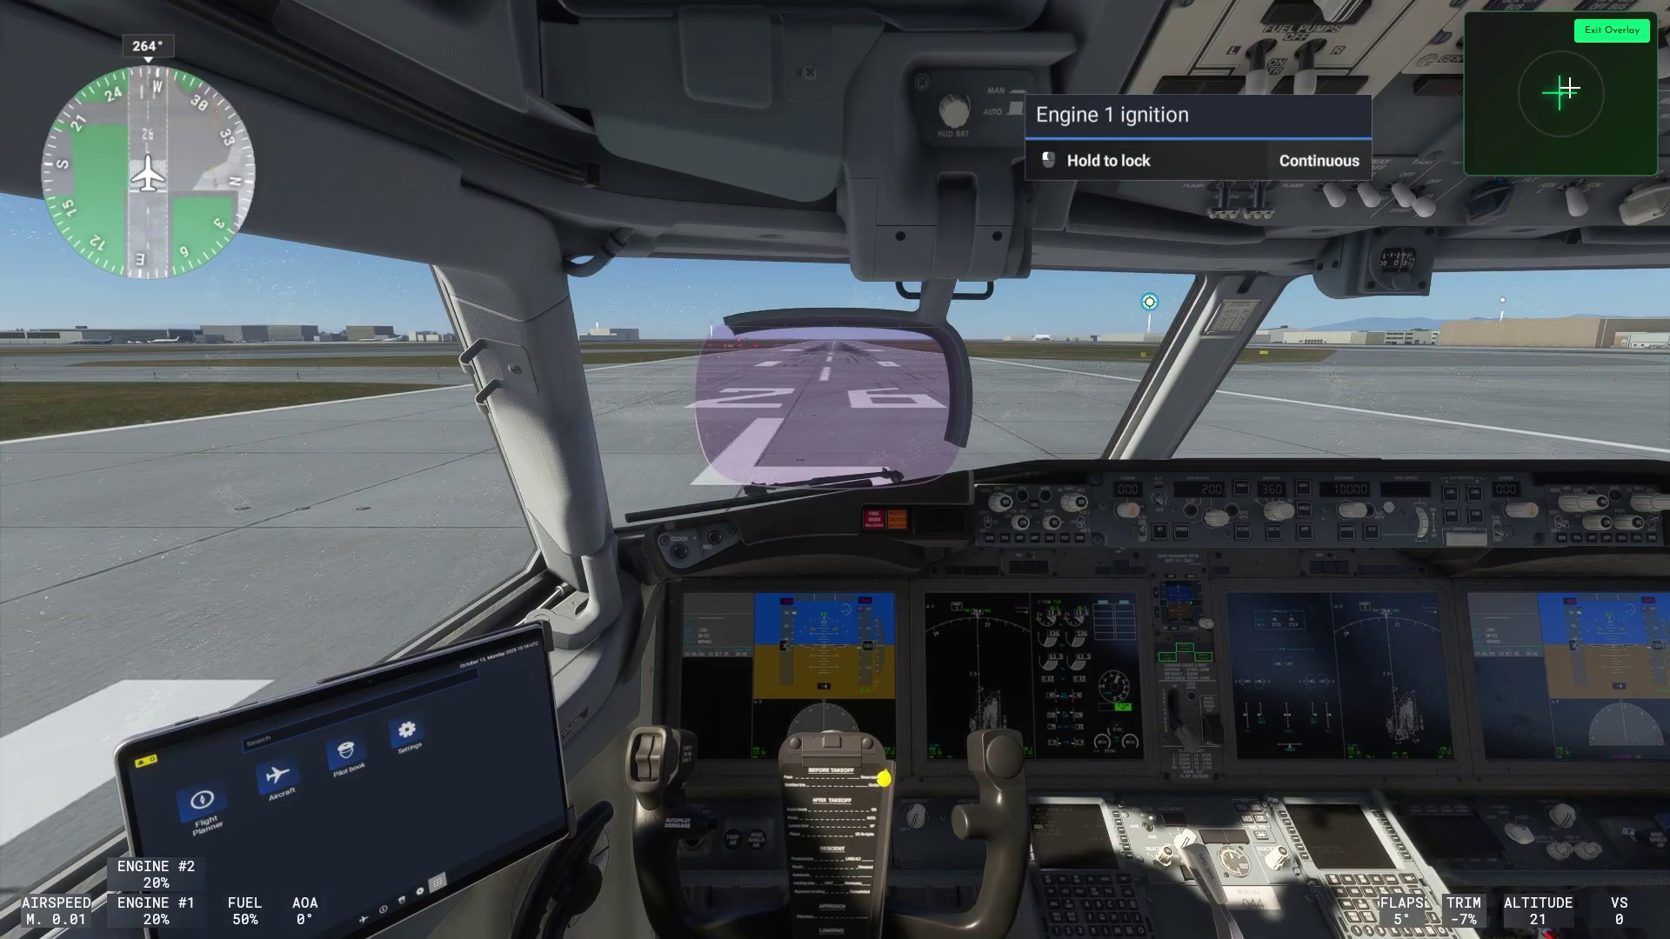
{"action": "left_click", "coordinate": [1489, 202]}
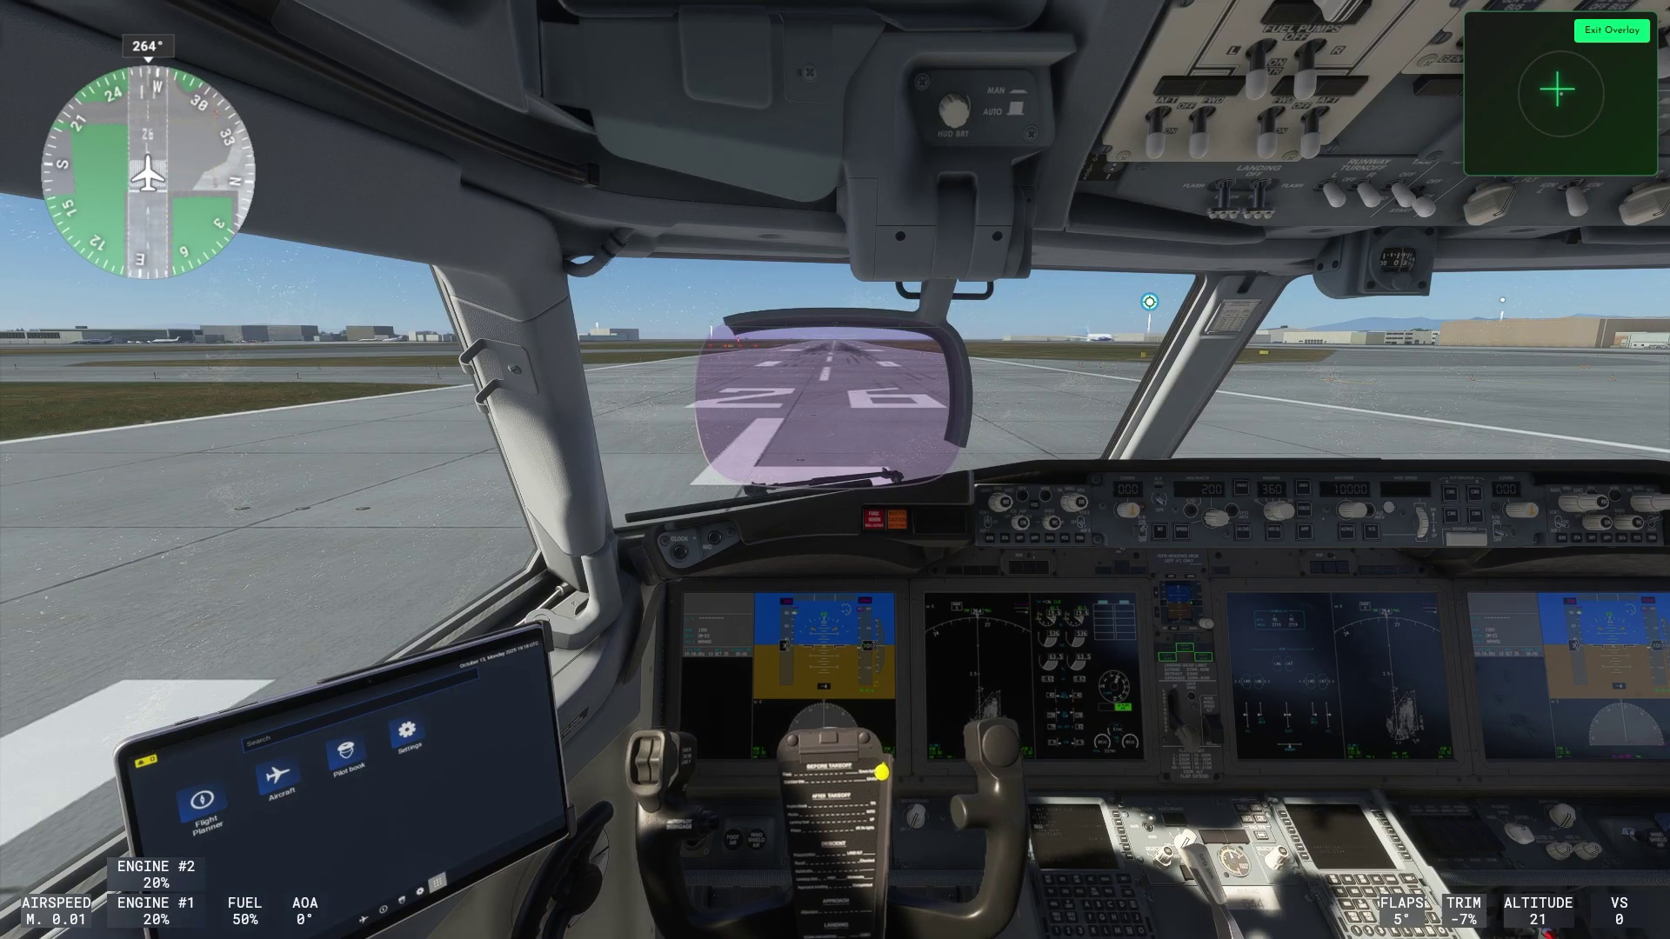
Toggle Background Mode off and back on, then return the compact overlay to the top-right corner.
{"action": "left_click", "coordinate": [1612, 30]}
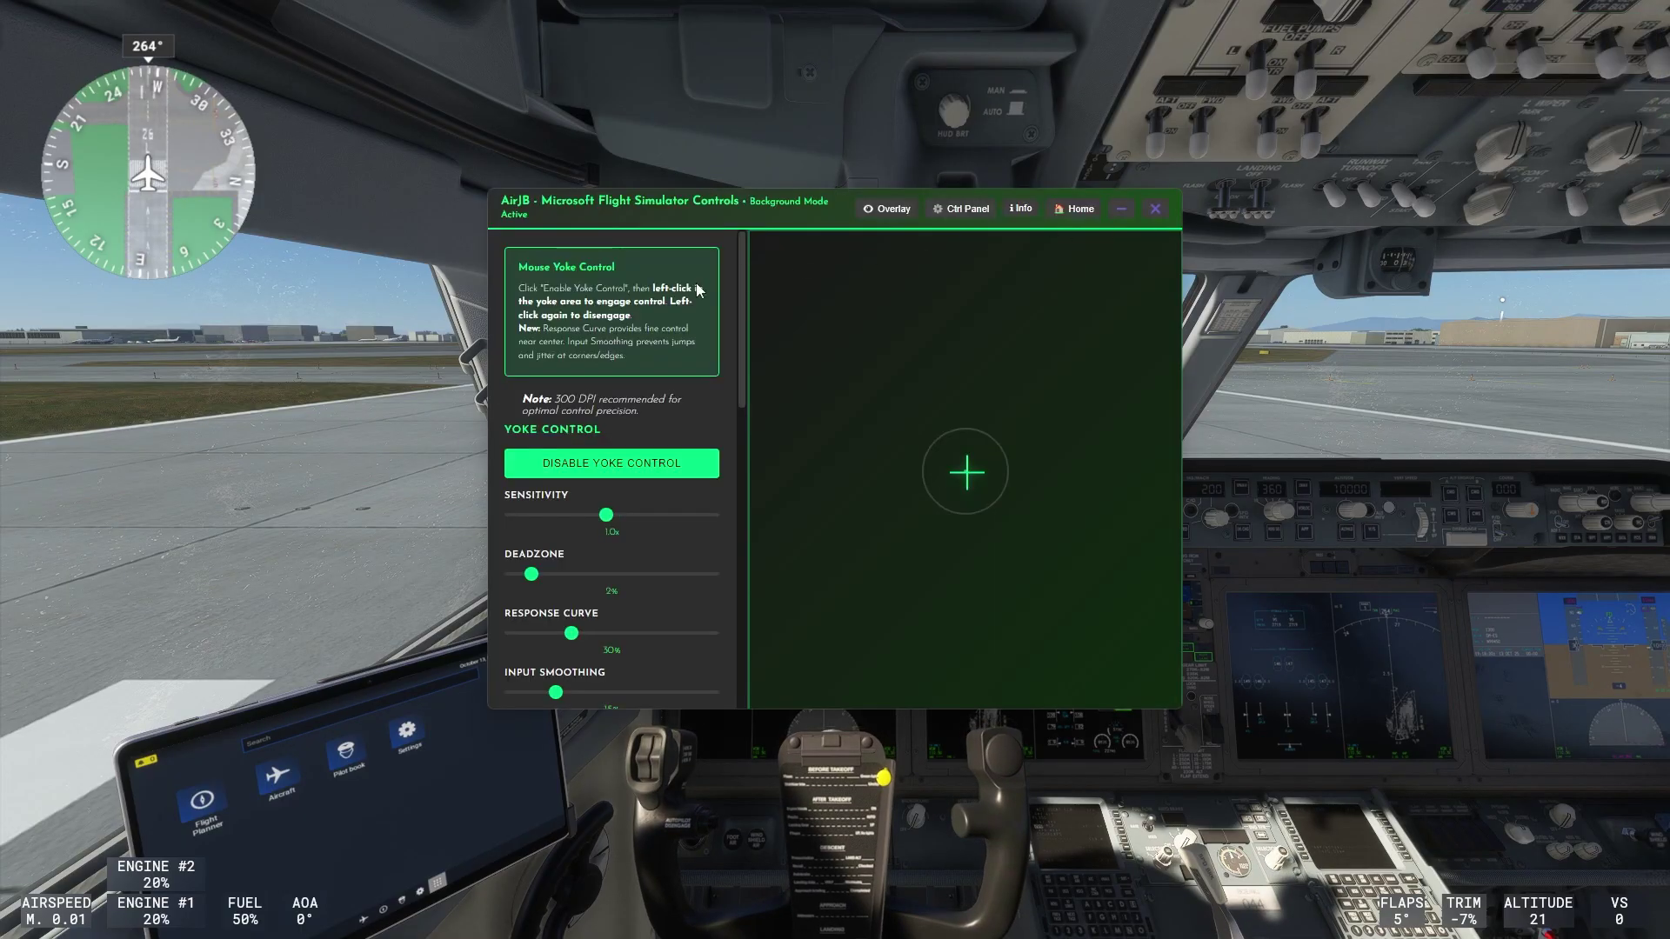
{"action": "scroll", "coordinate": [609, 435], "scroll_direction": "down", "scroll_amount": 10}
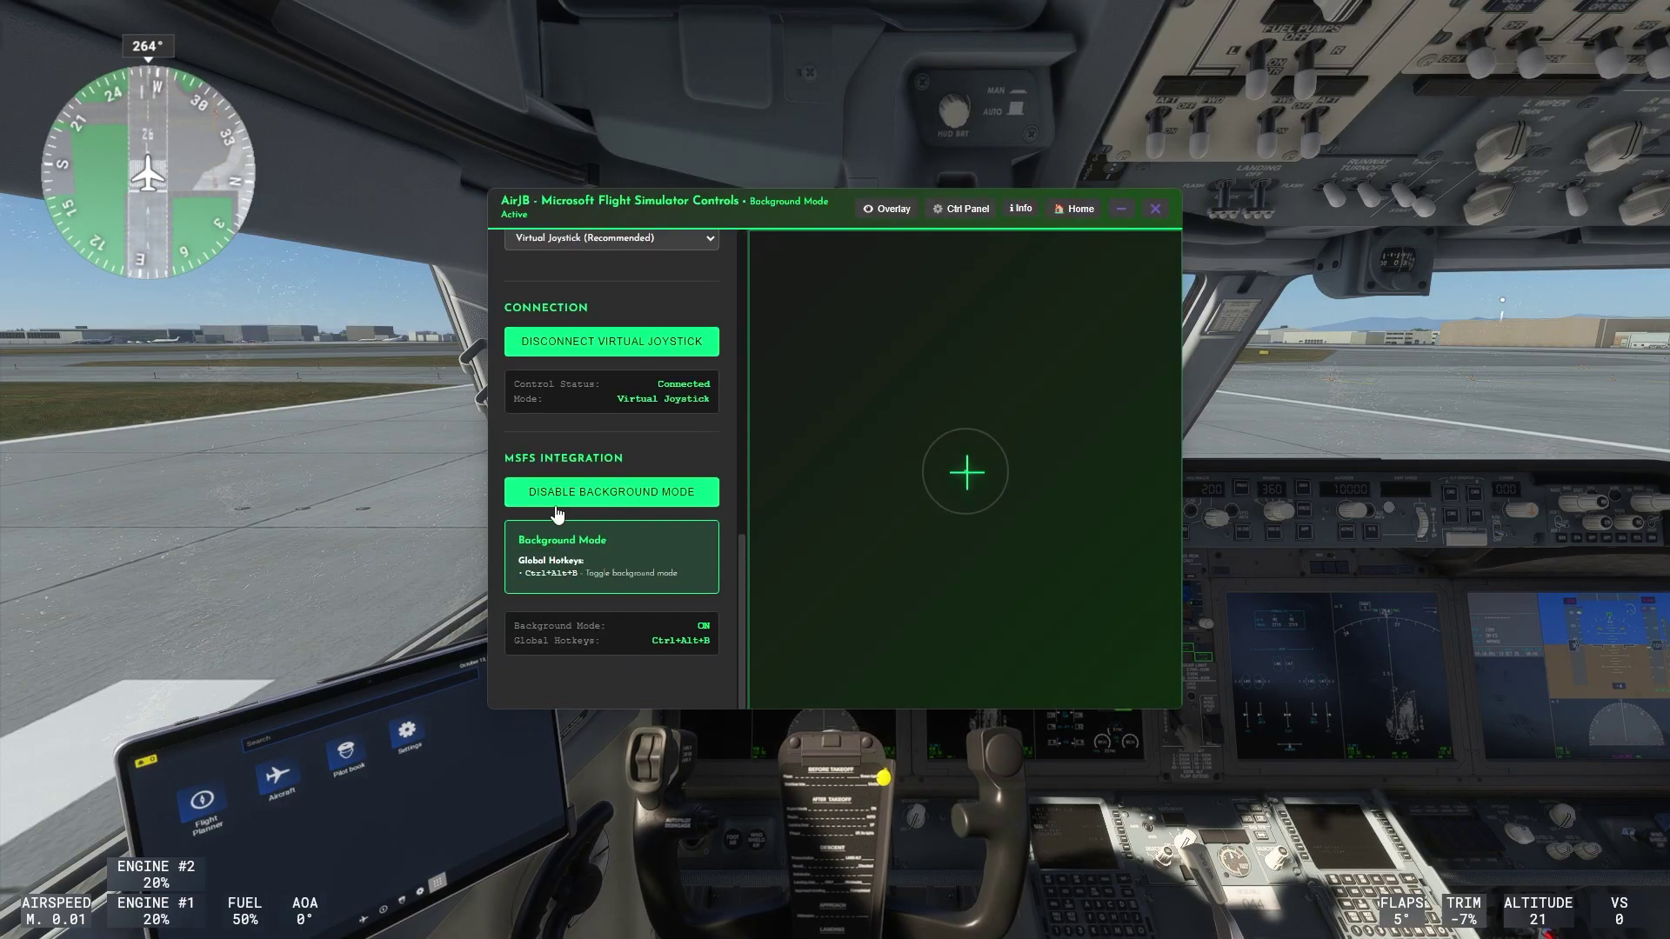
{"action": "left_click", "coordinate": [560, 493]}
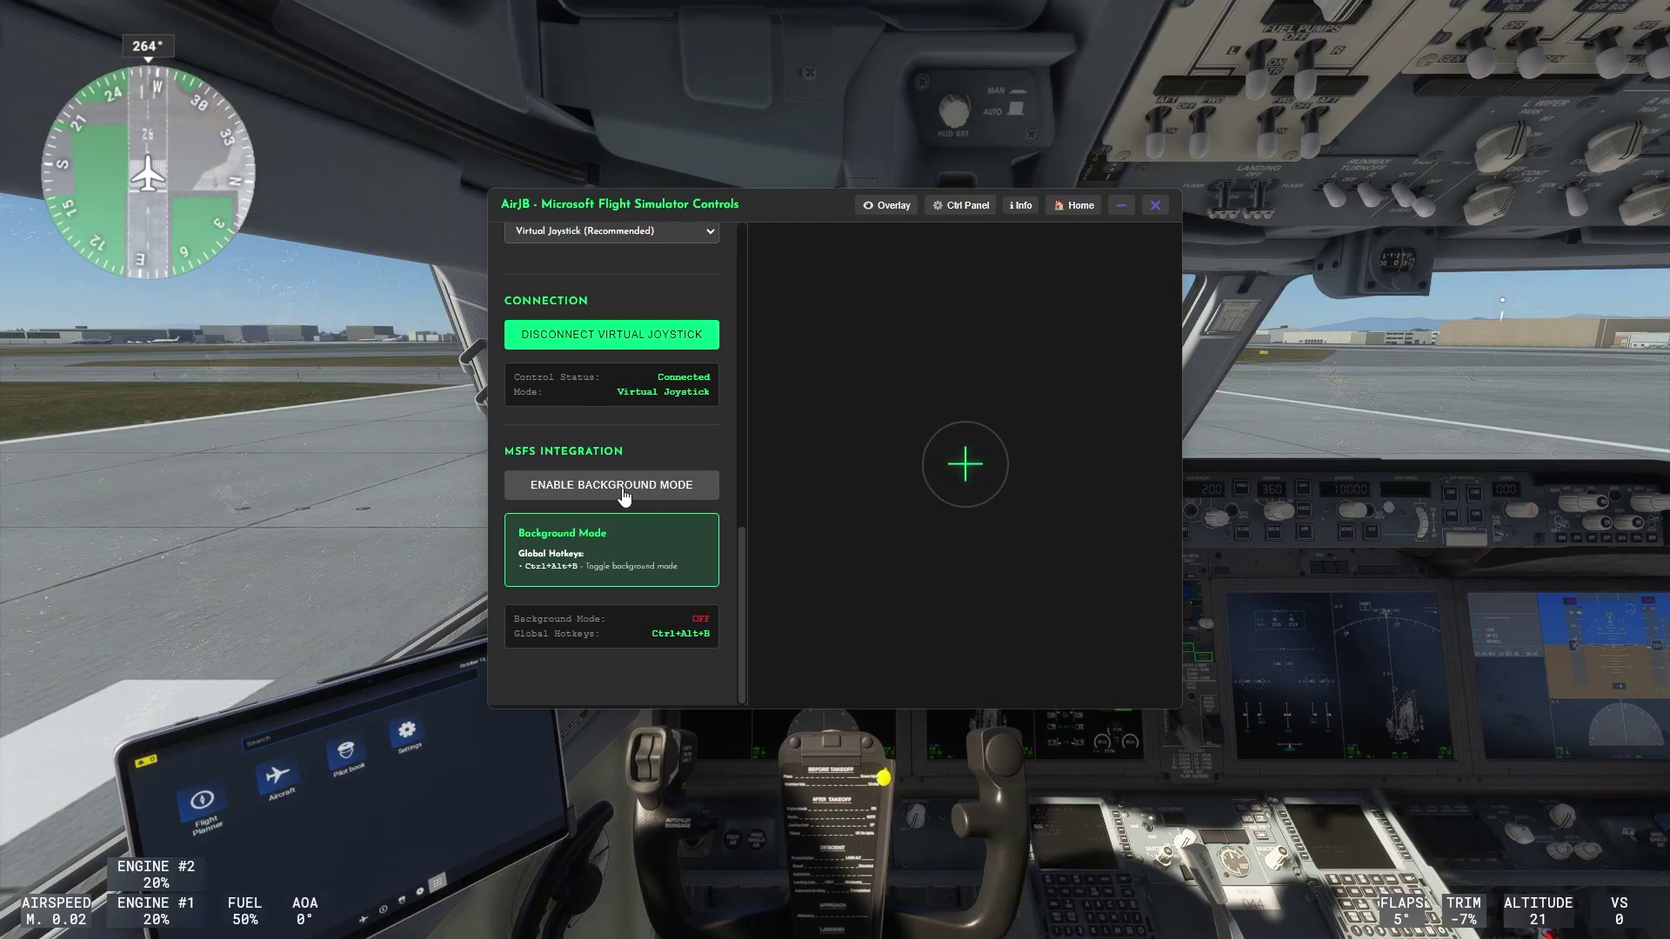
{"action": "left_click", "coordinate": [623, 496]}
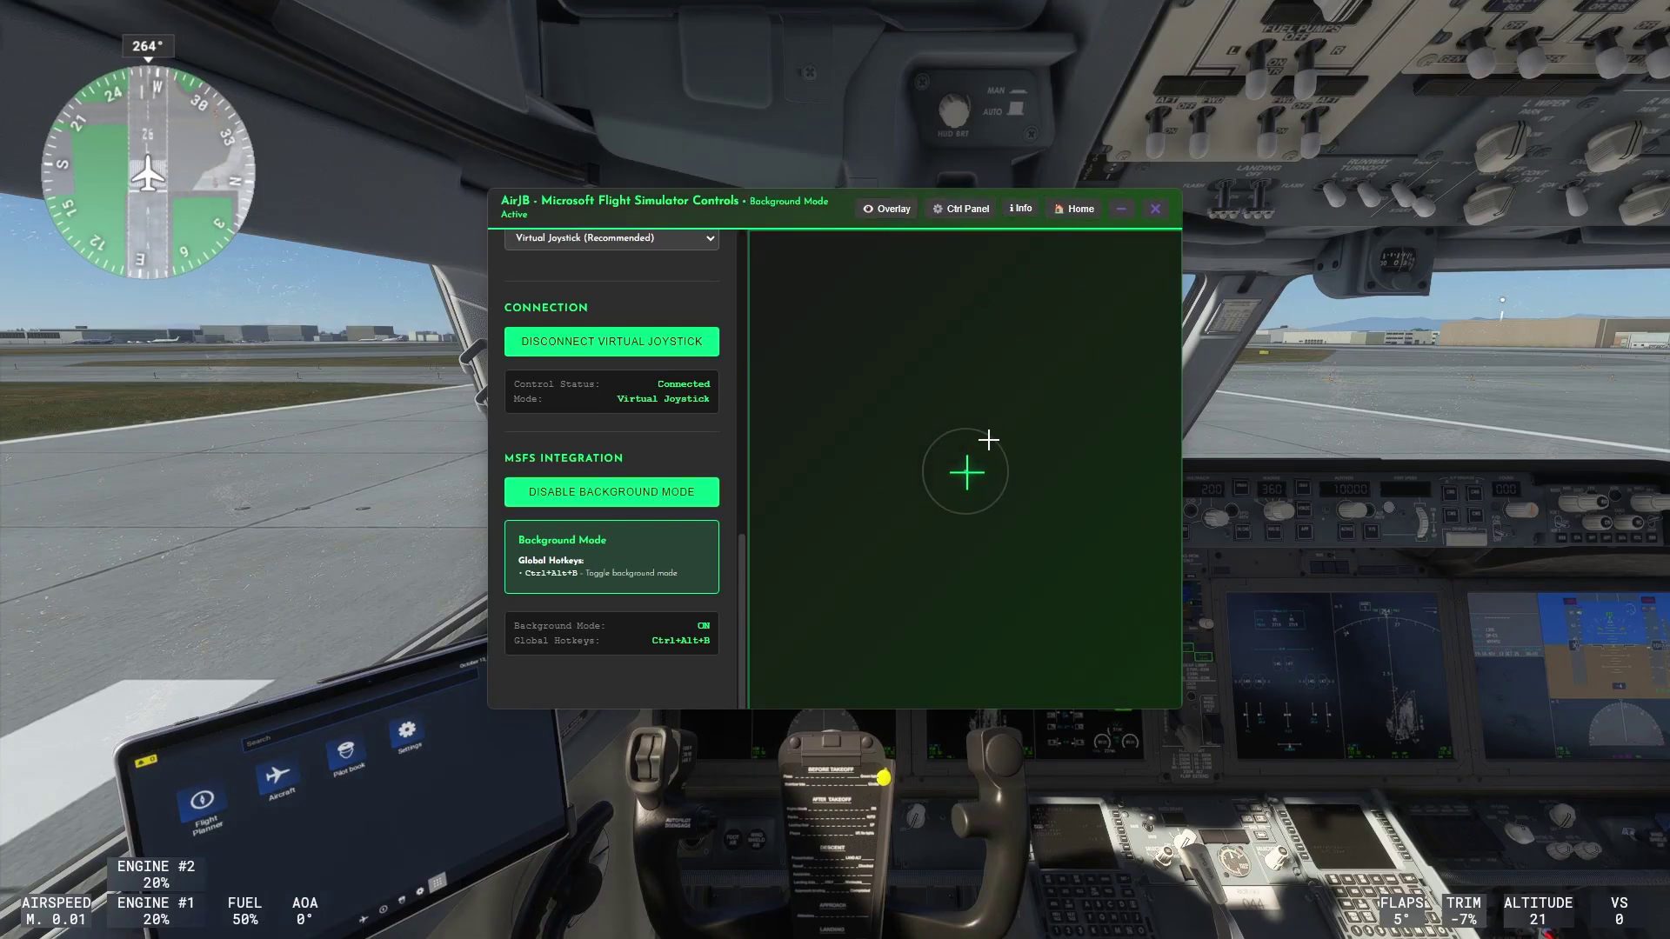
{"action": "left_click", "coordinate": [887, 208]}
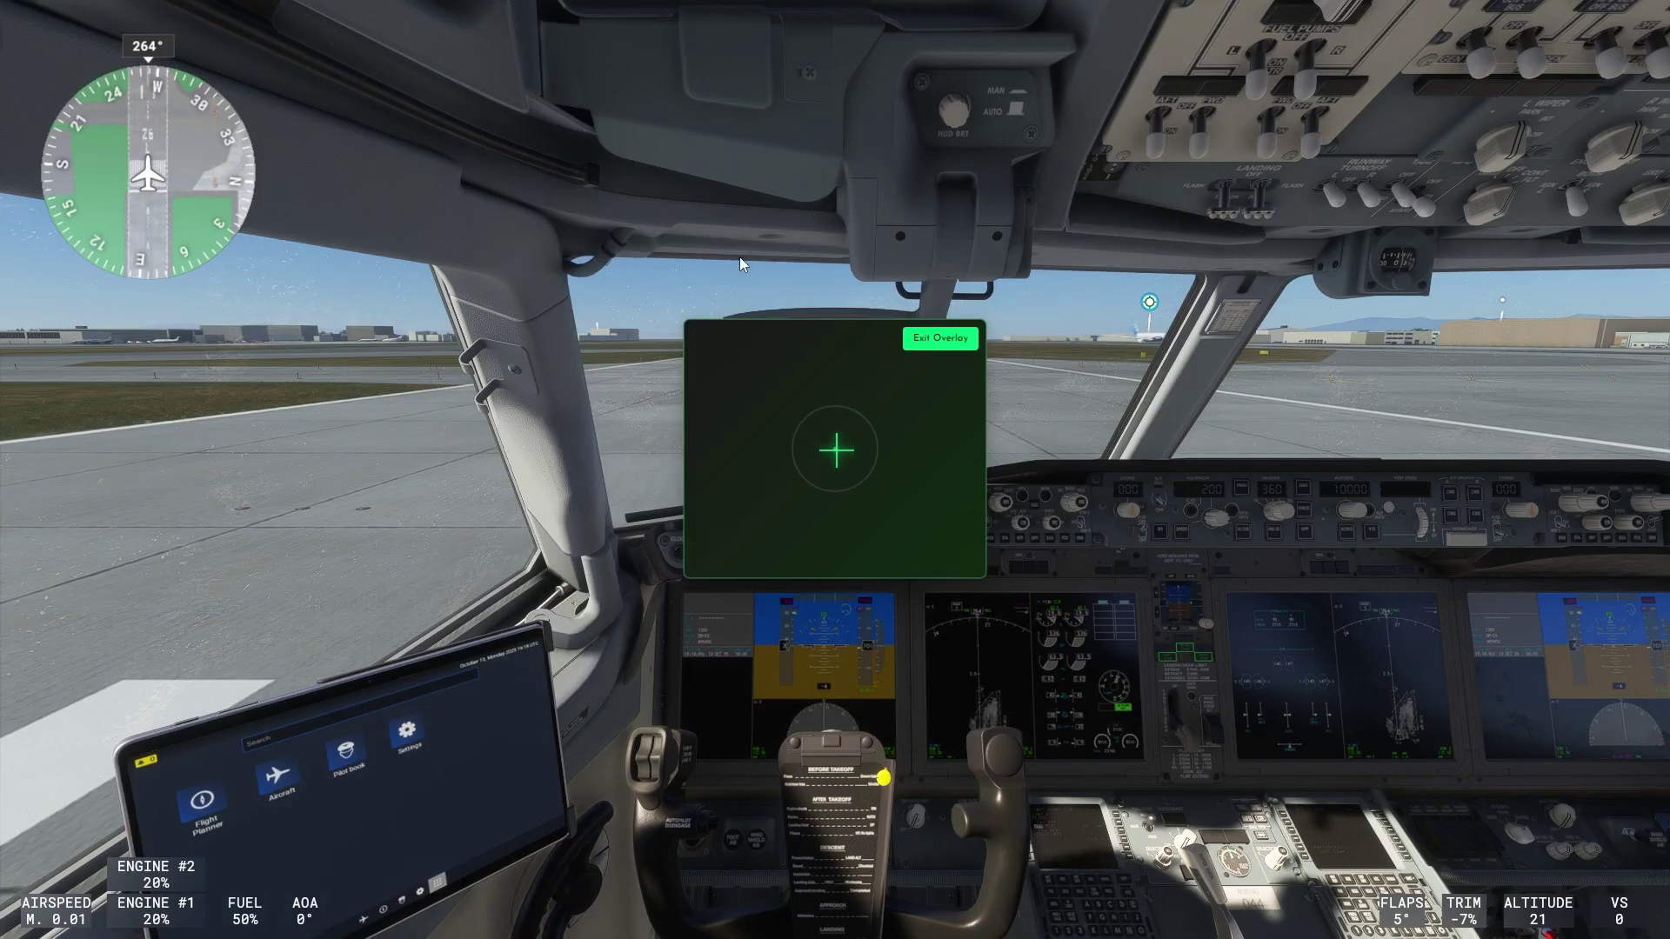
{"action": "left_click_drag", "start_coordinate": [736, 354], "coordinate": [1580, 105]}
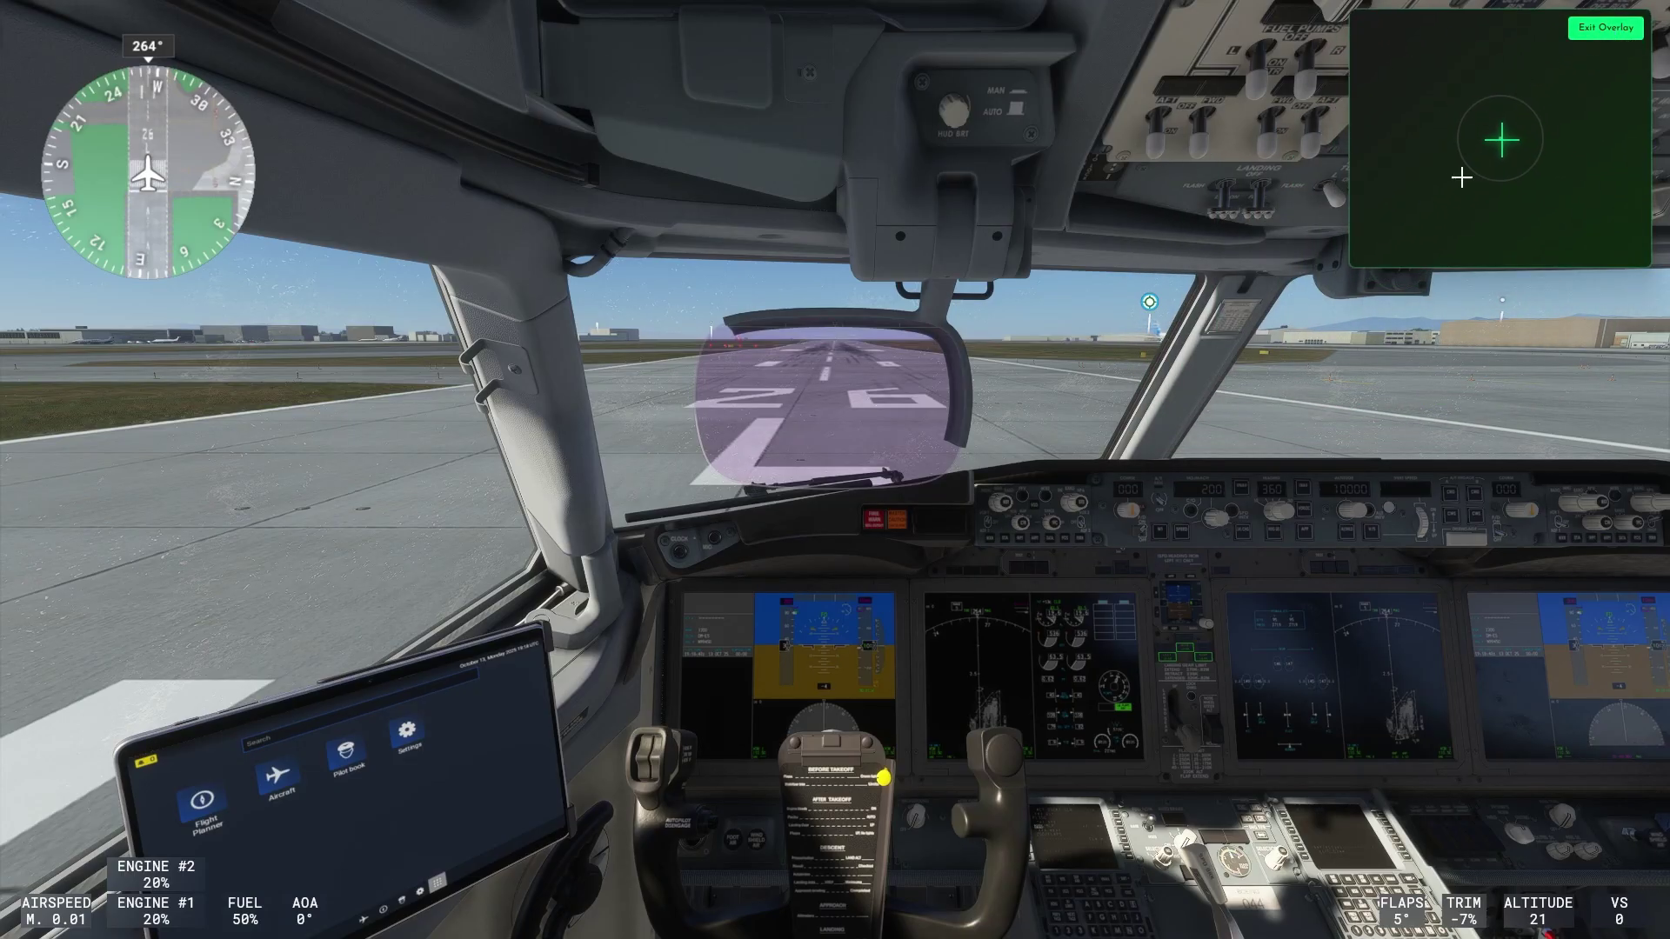